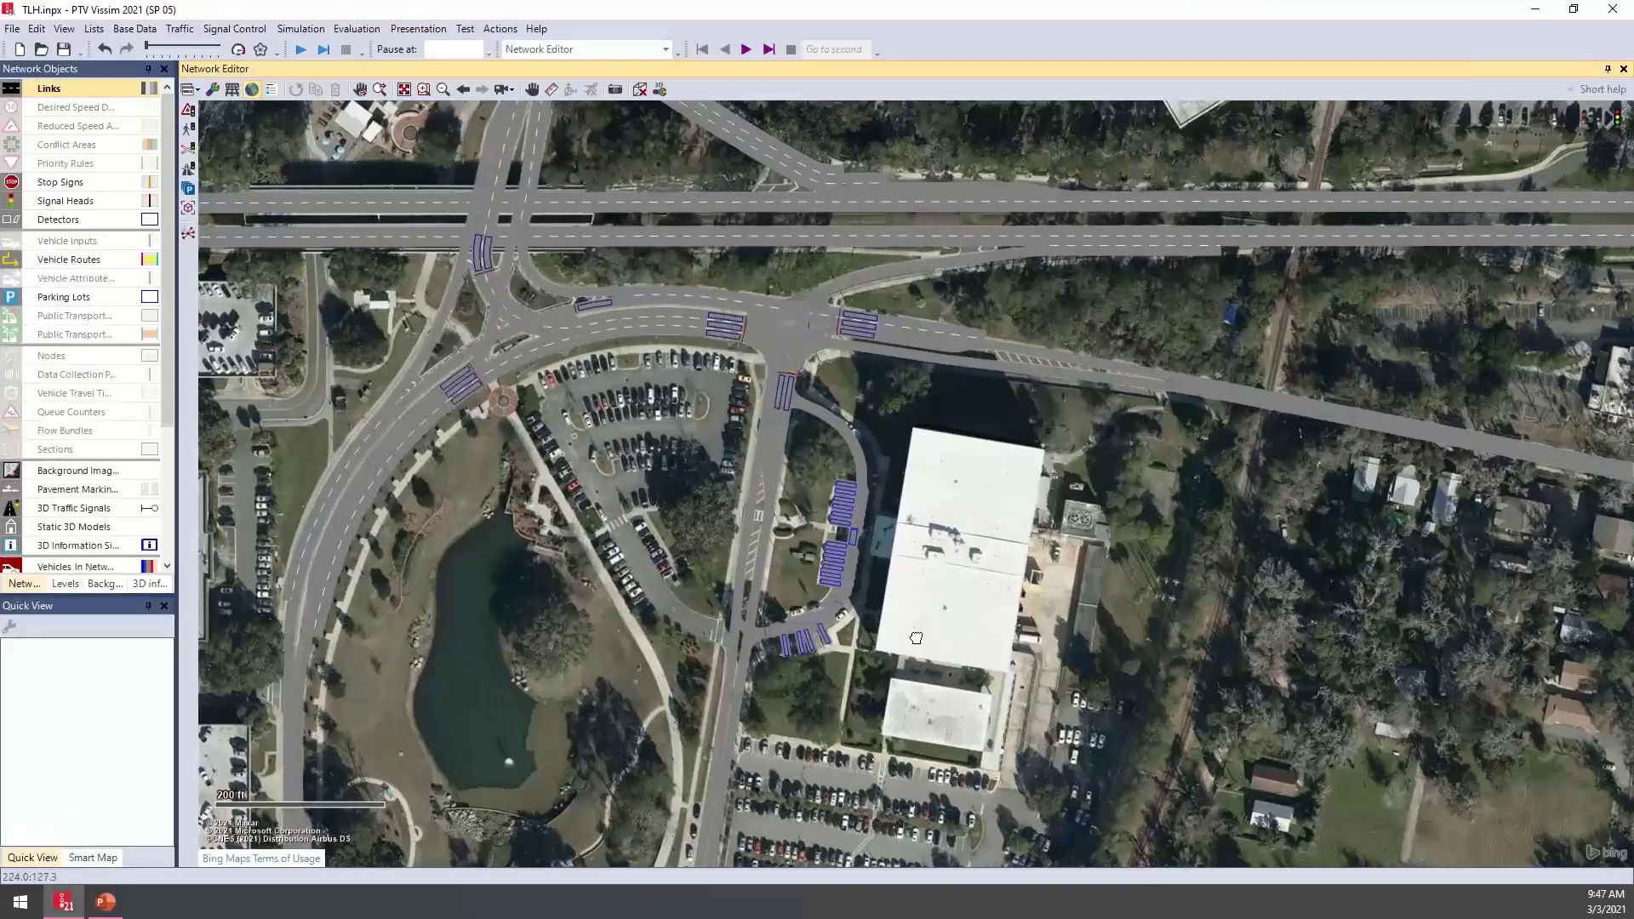
Examine the parking lots and the drop-off space along the curved driveway beside the large white building
scroll(841, 608, "up", 3)
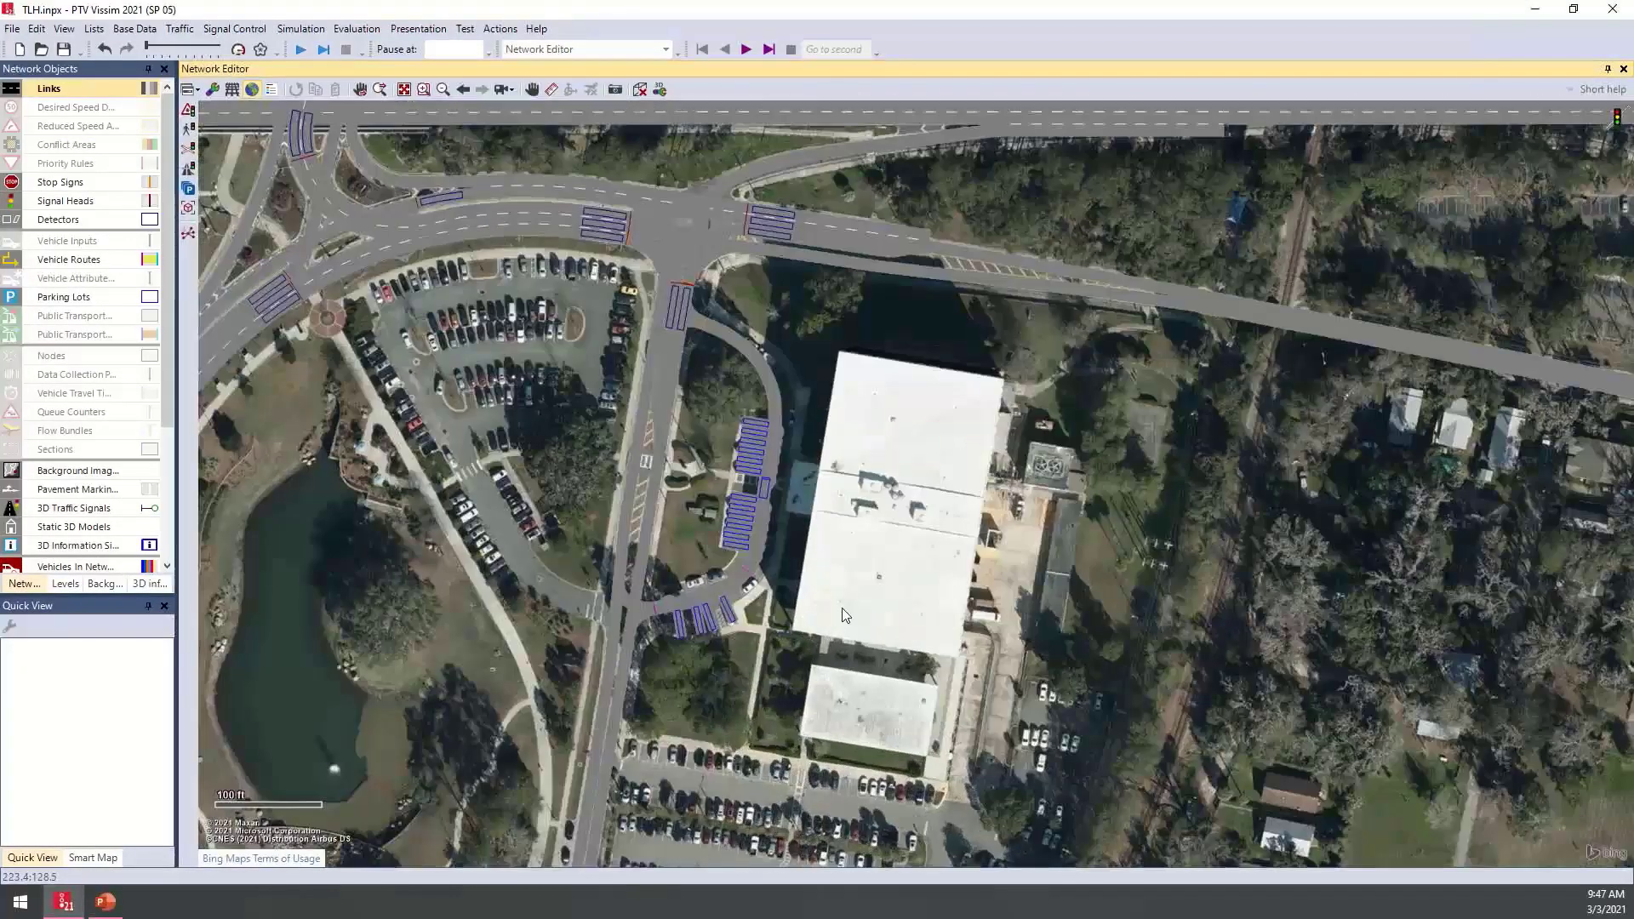
scroll(845, 614, "up", 1)
scroll(785, 613, "up", 1)
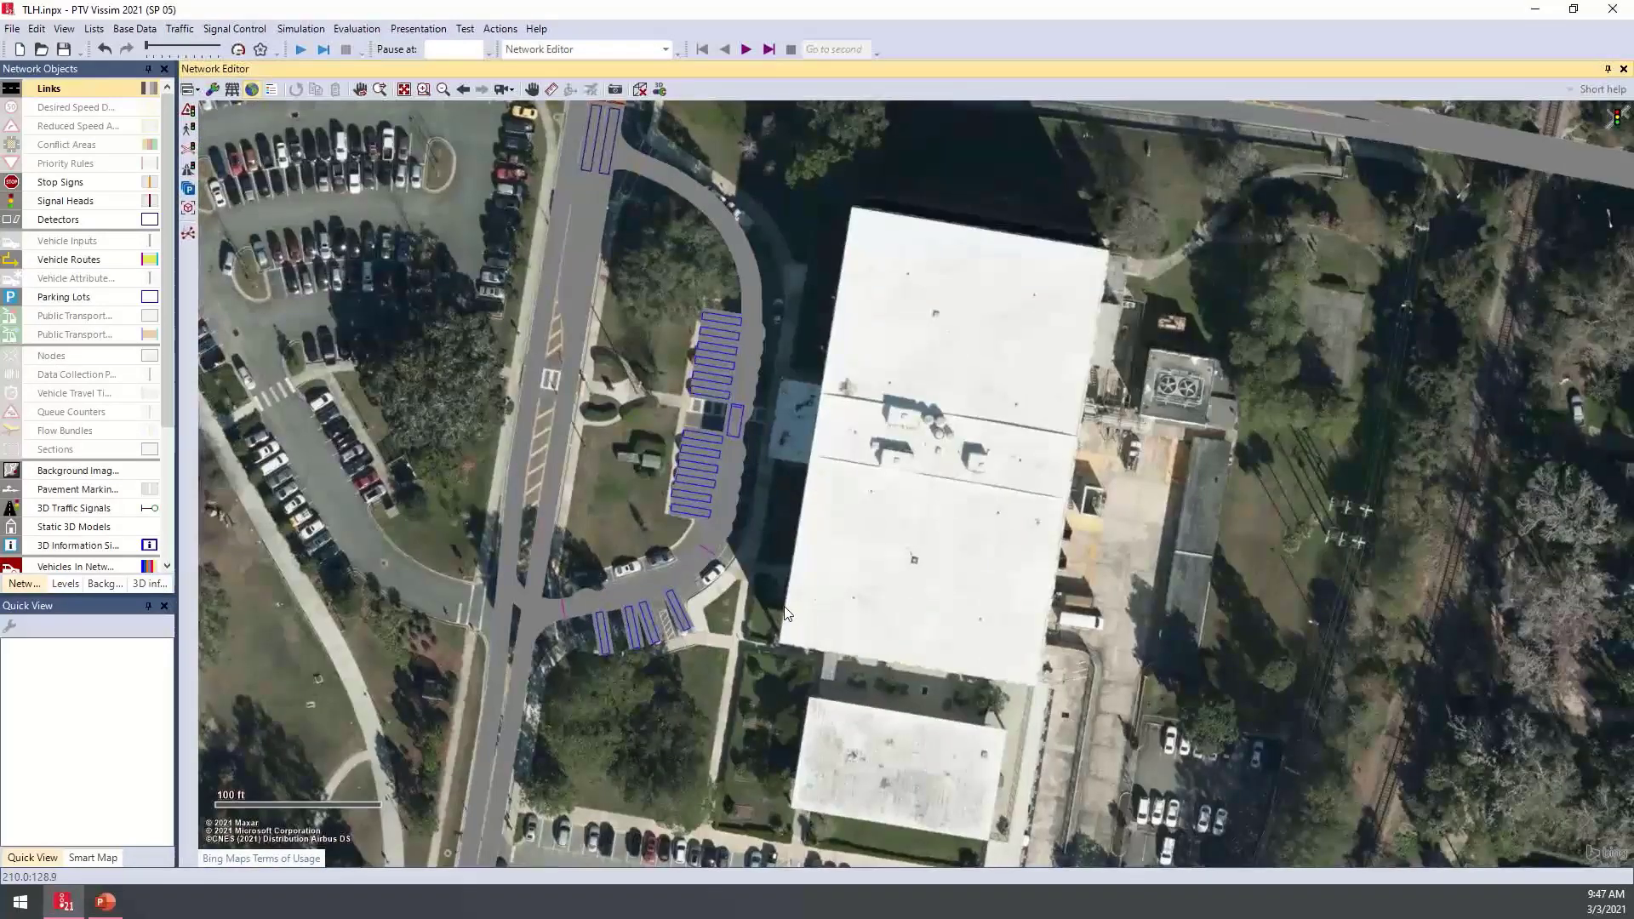
left_click_drag(762, 610, 772, 691)
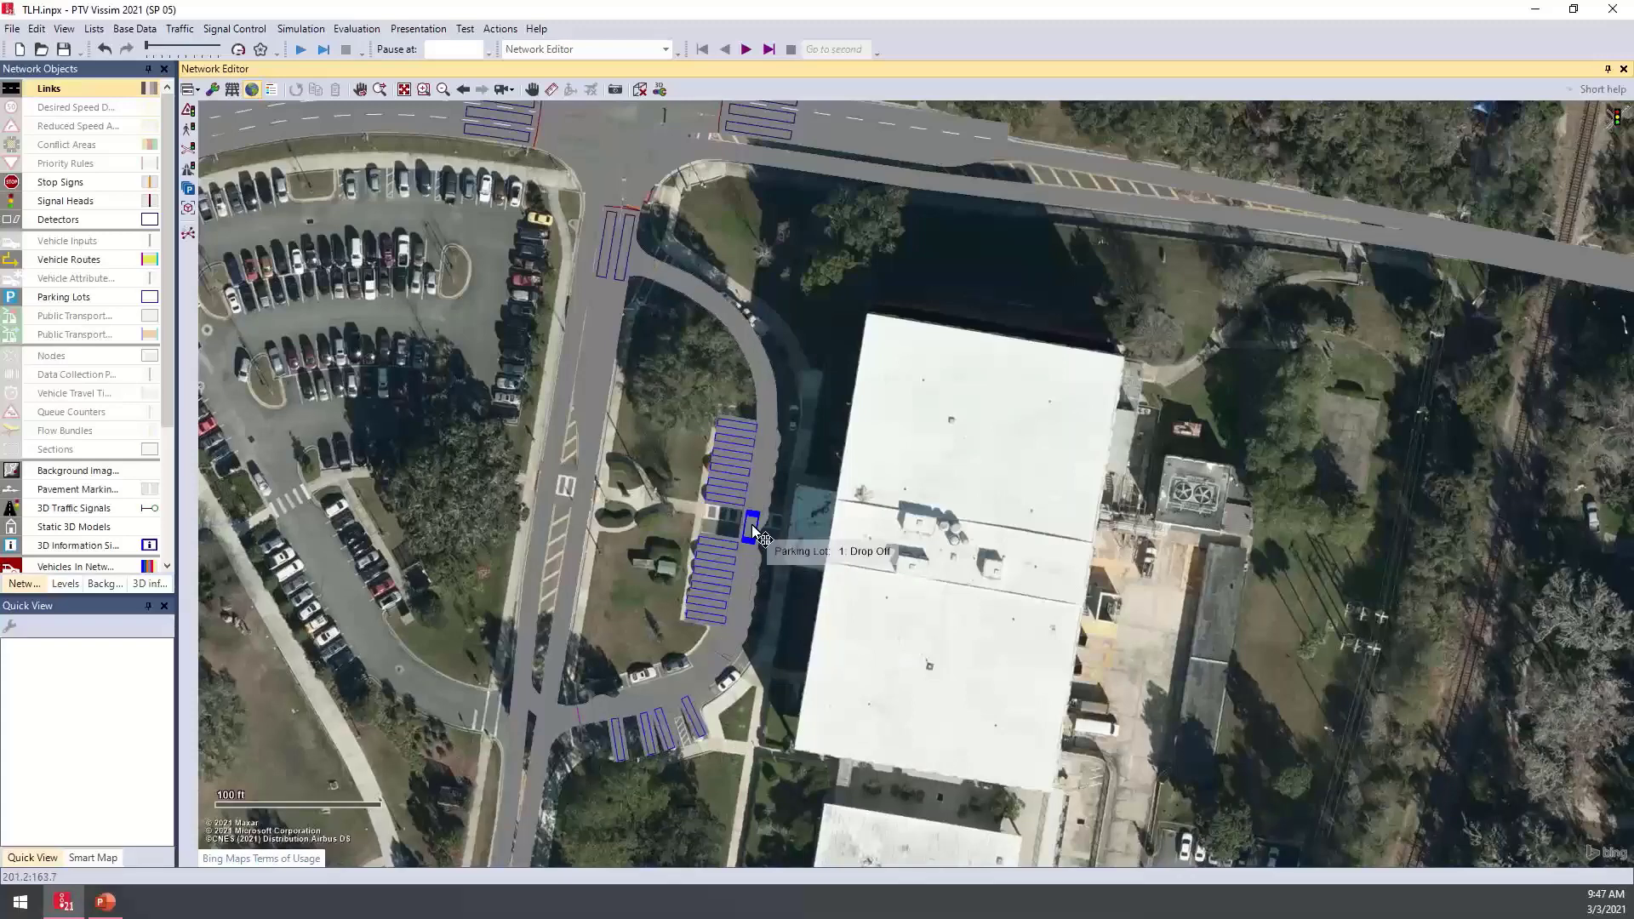
scroll(753, 532, "up", 1)
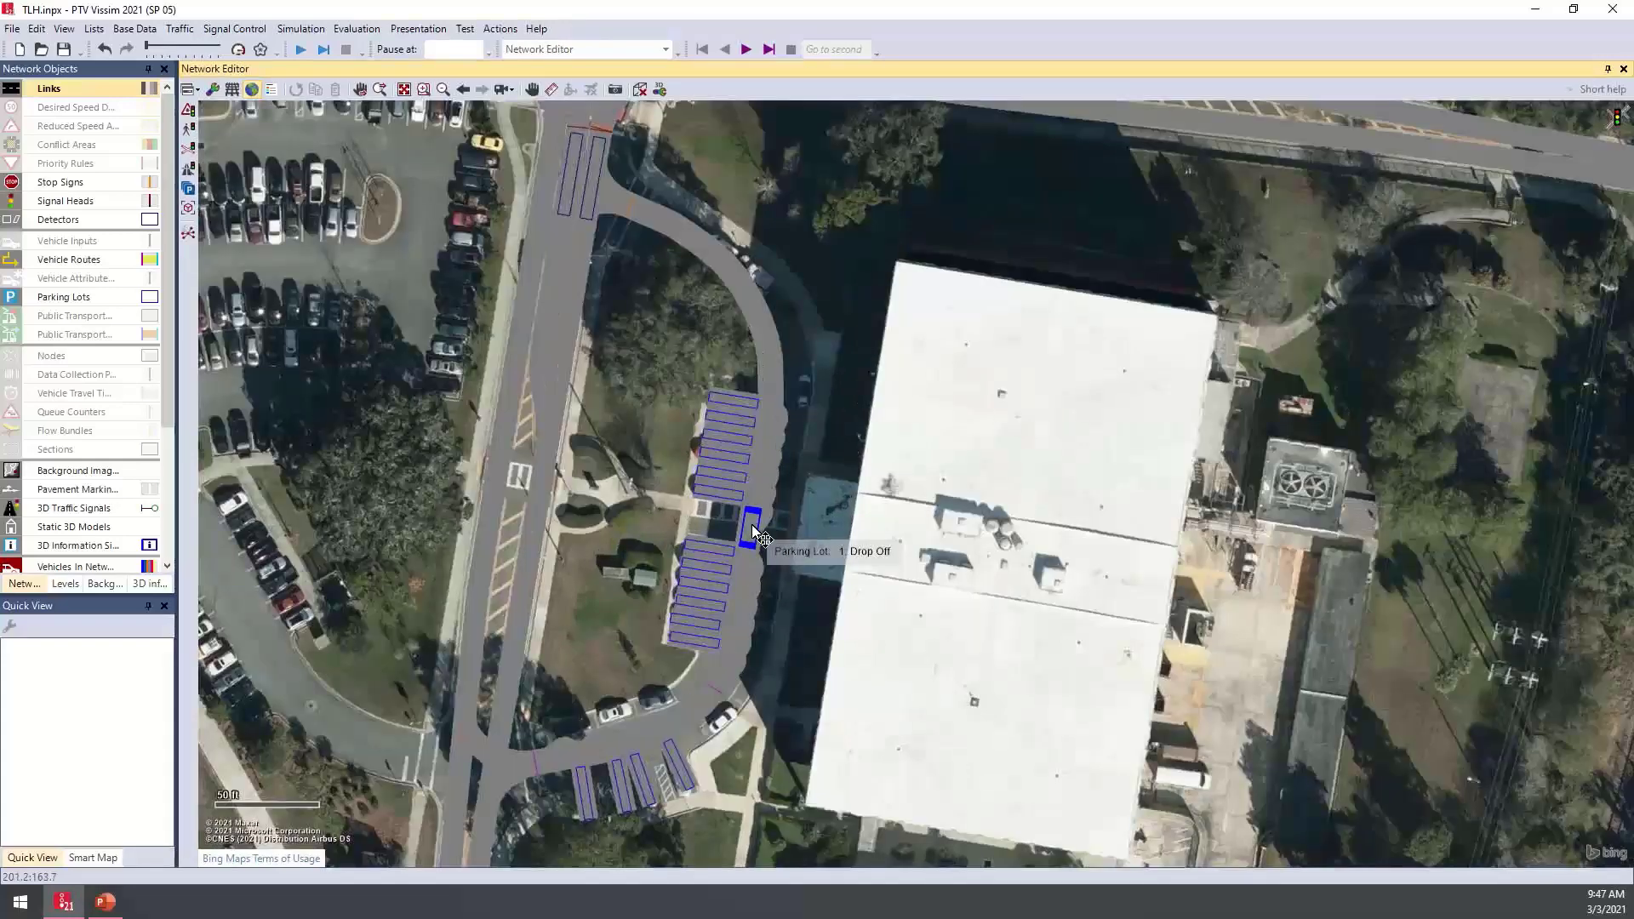
scroll(753, 532, "up", 1)
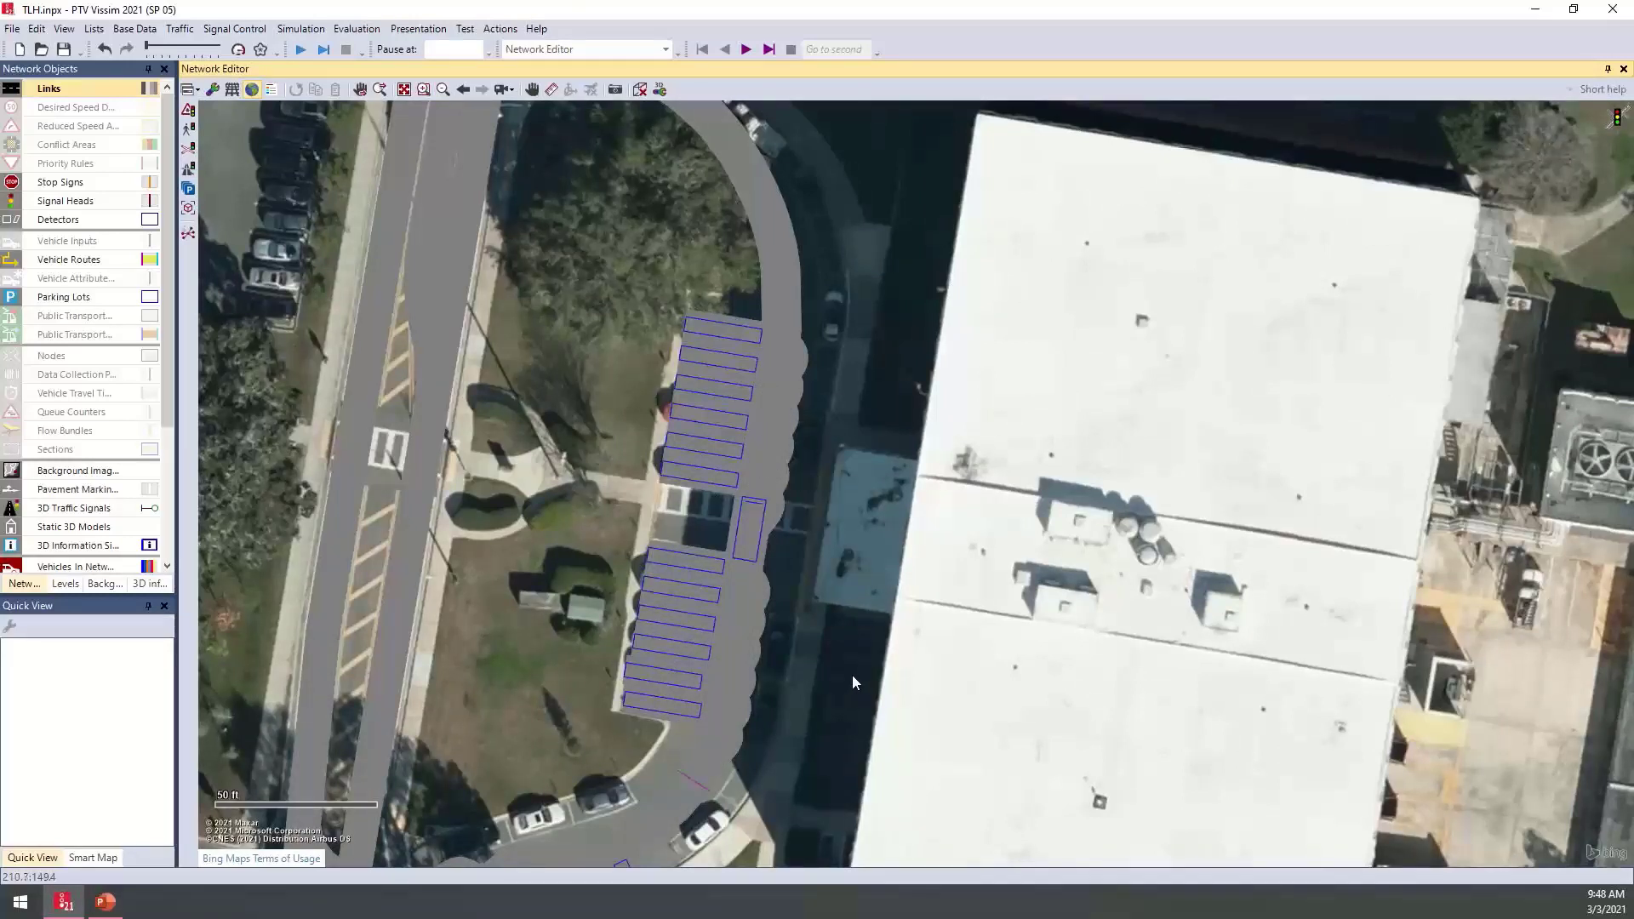
left_click_drag(788, 687, 796, 594)
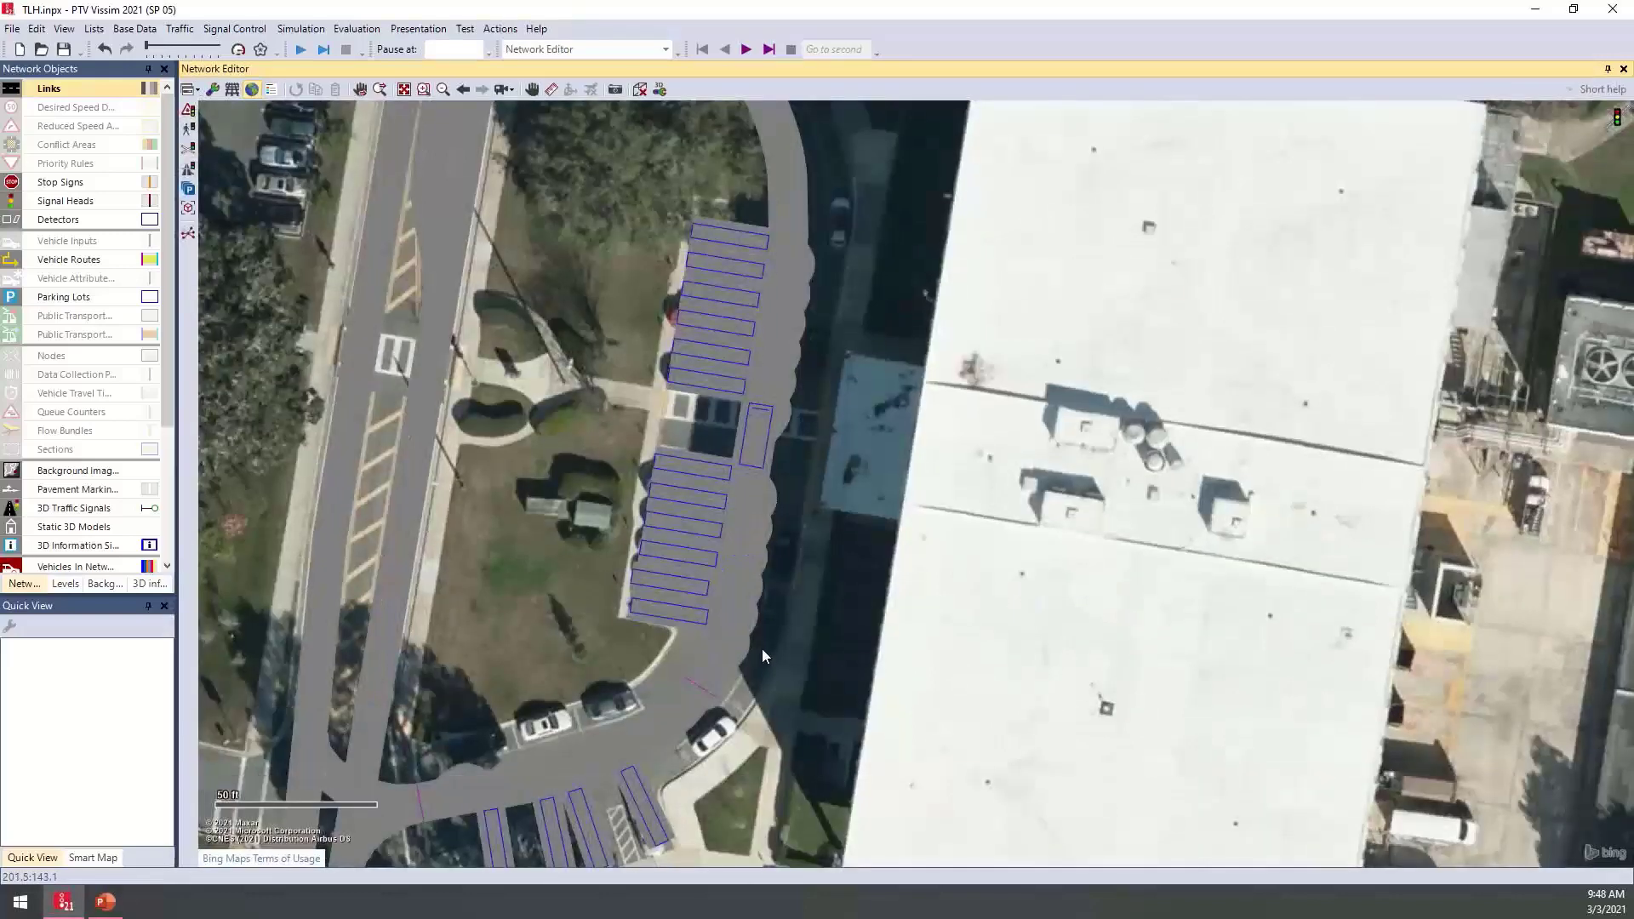
left_click_drag(762, 649, 757, 609)
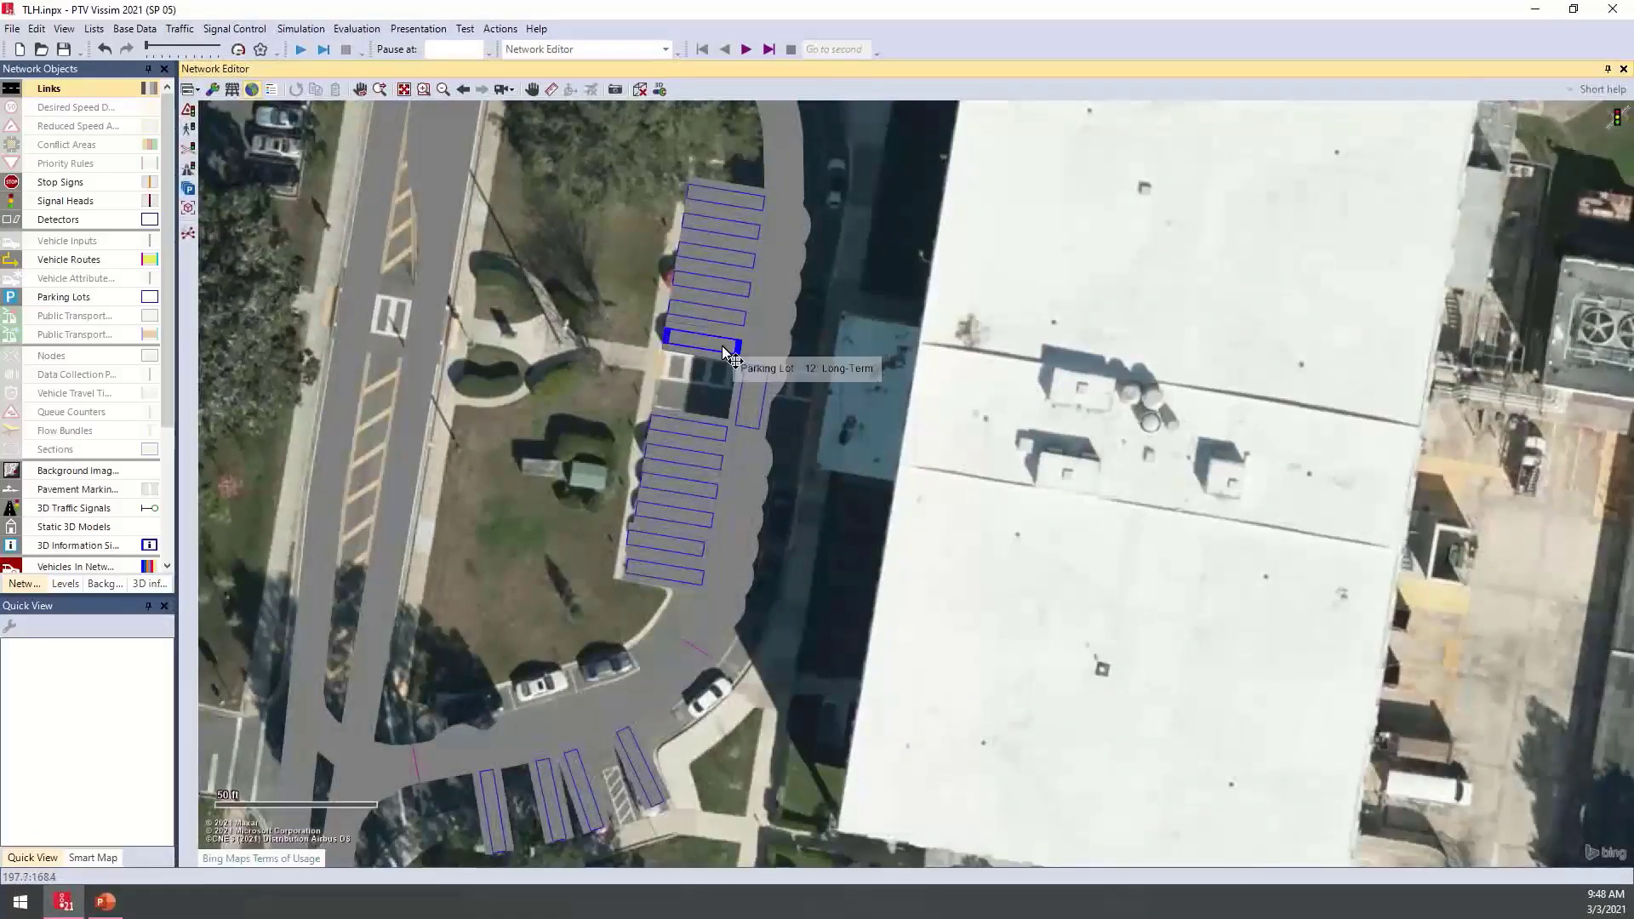
Review the parking space settings of the Long-Term parking lot just above the drop-off space, including its parking direction
left_click(693, 345)
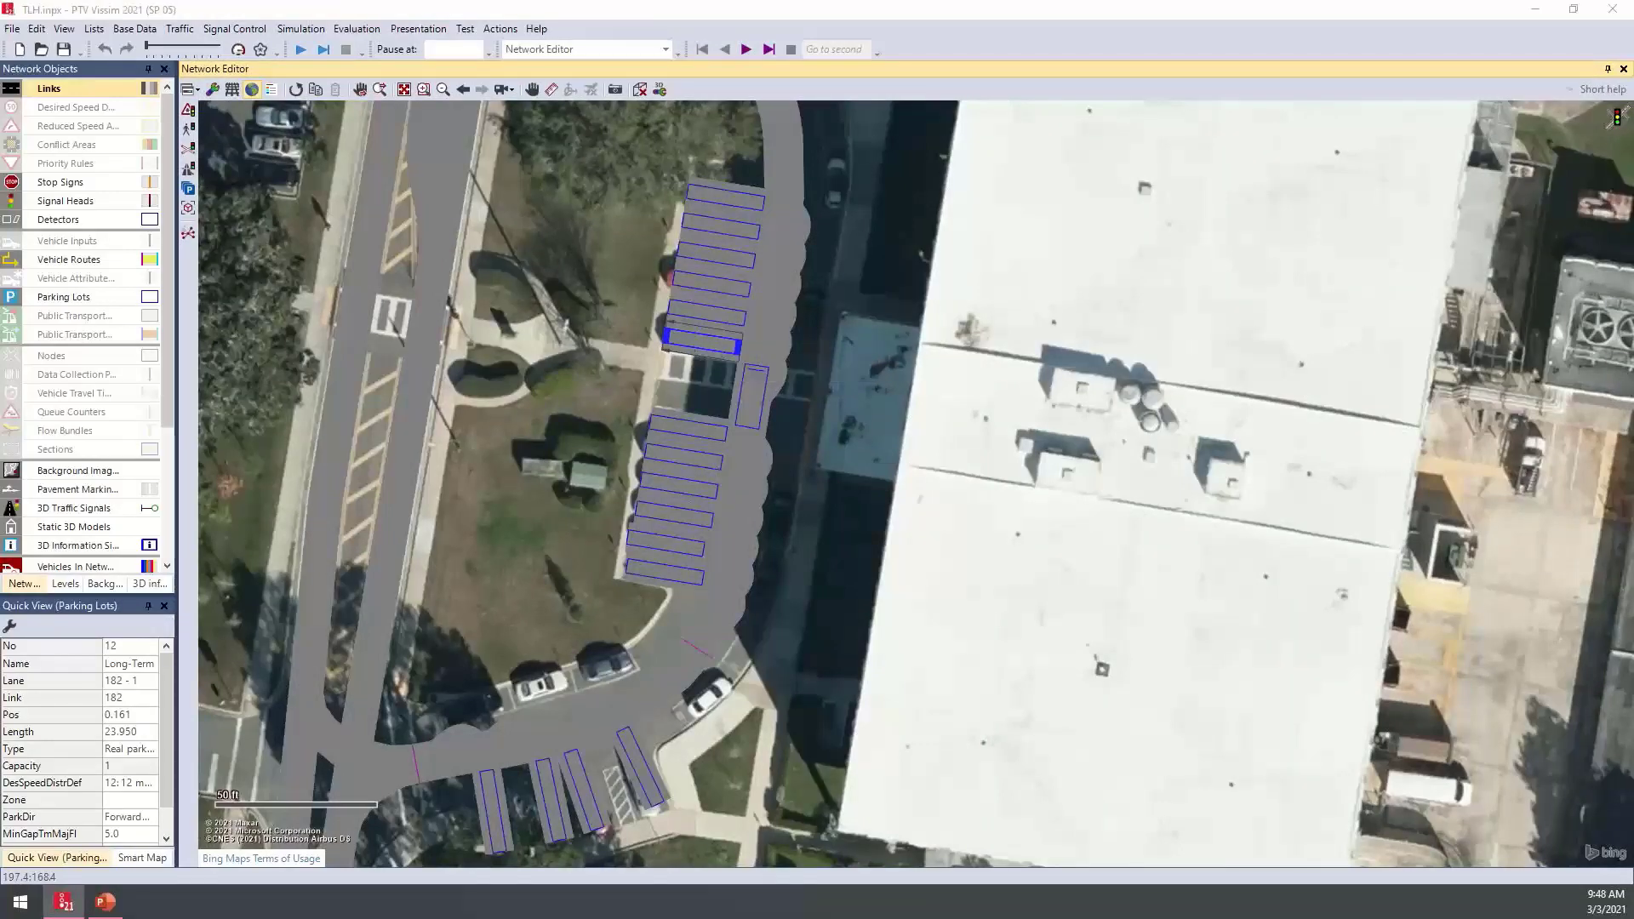
double_click(702, 344)
left_click_drag(293, 119, 1173, 177)
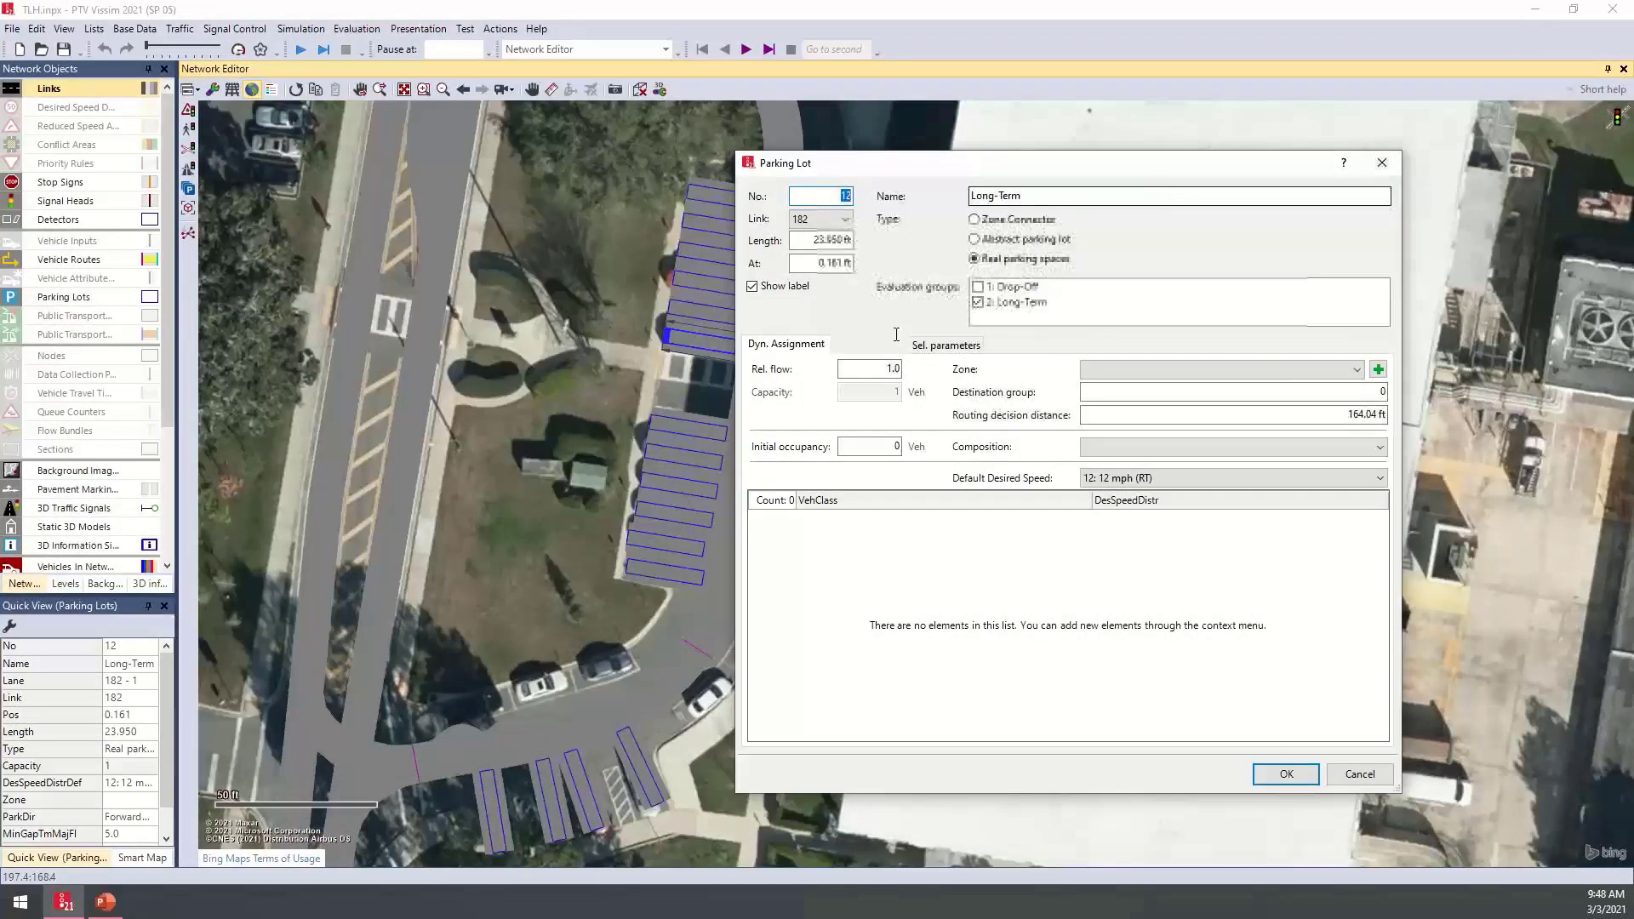
left_click(879, 344)
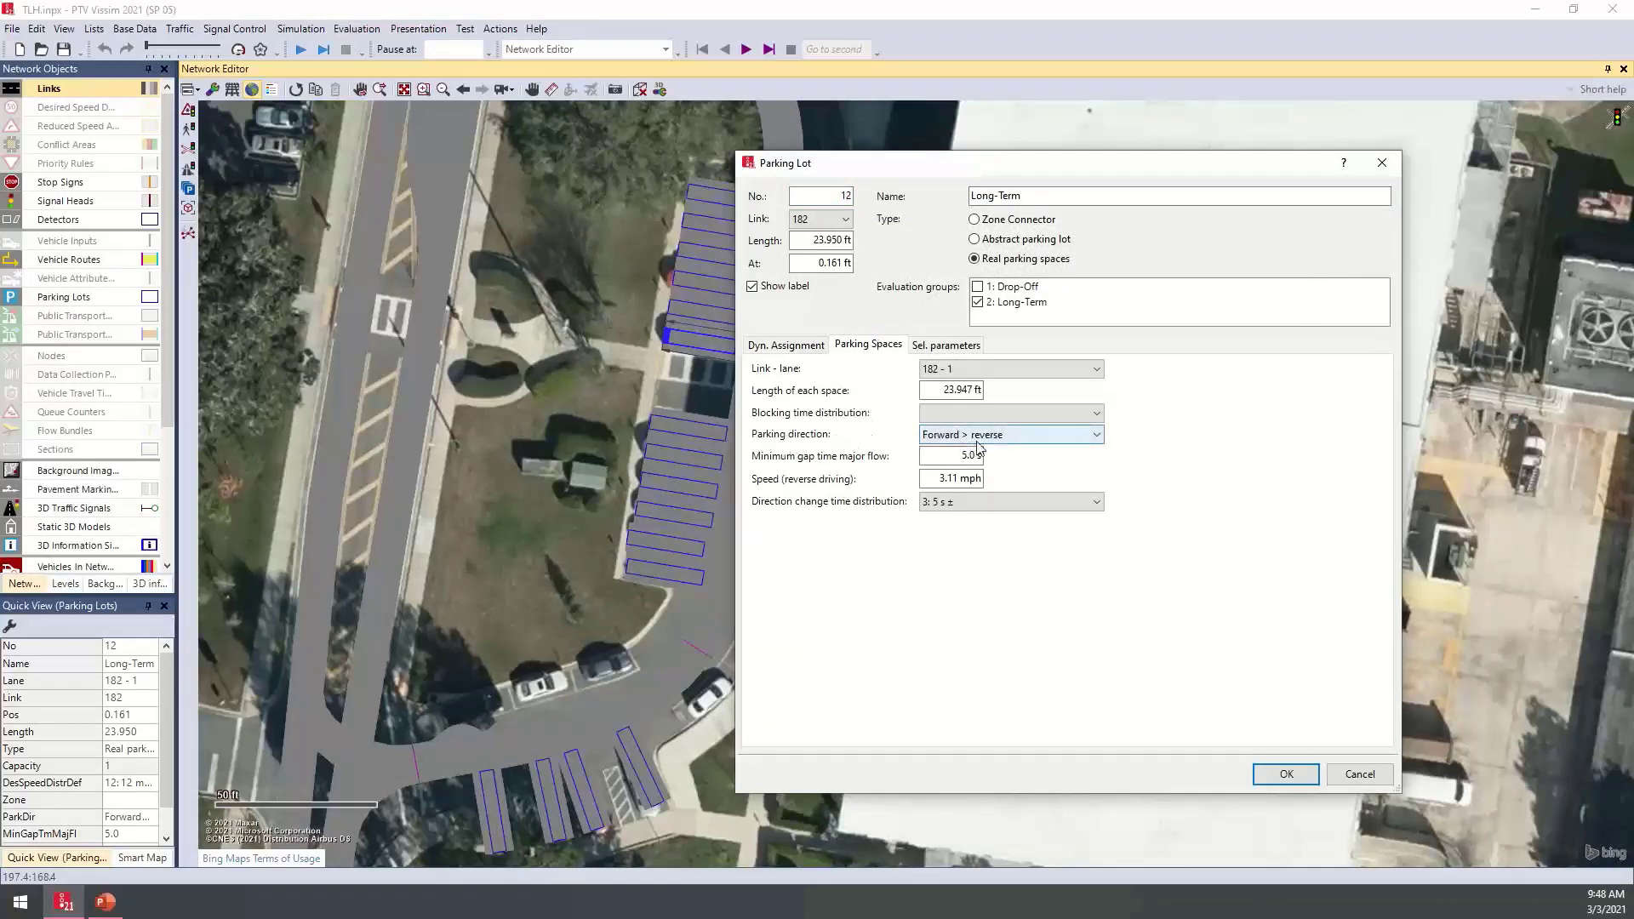
left_click(1360, 775)
Check the Drop Off parking lot's parking space settings, including its parking direction, without changing them
left_click(755, 405)
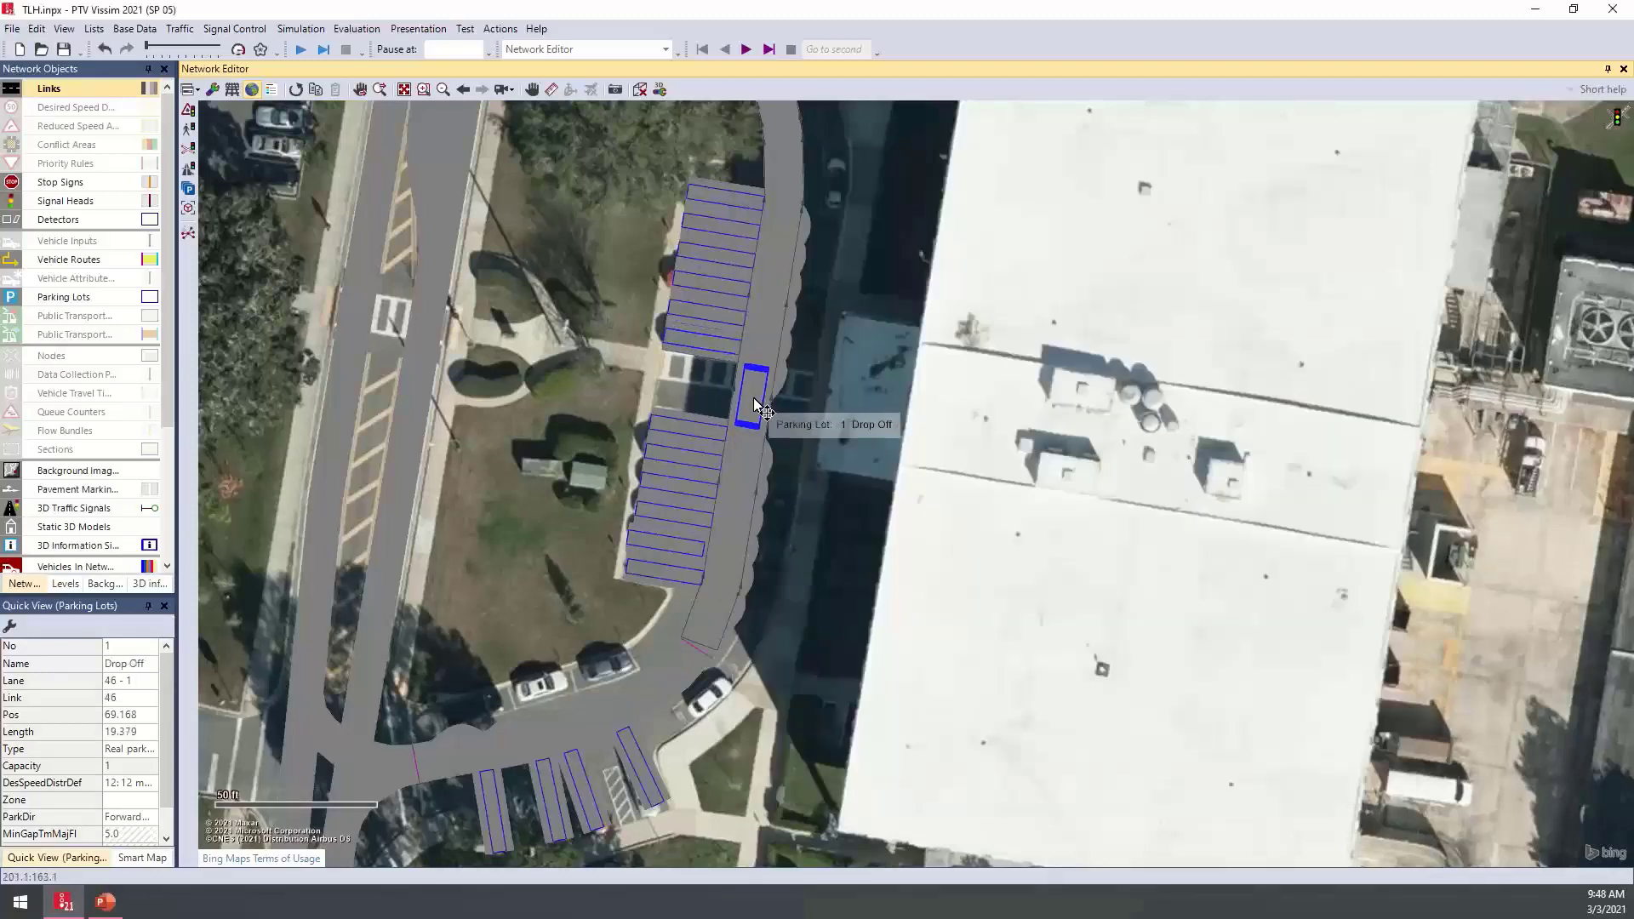
double_click(756, 406)
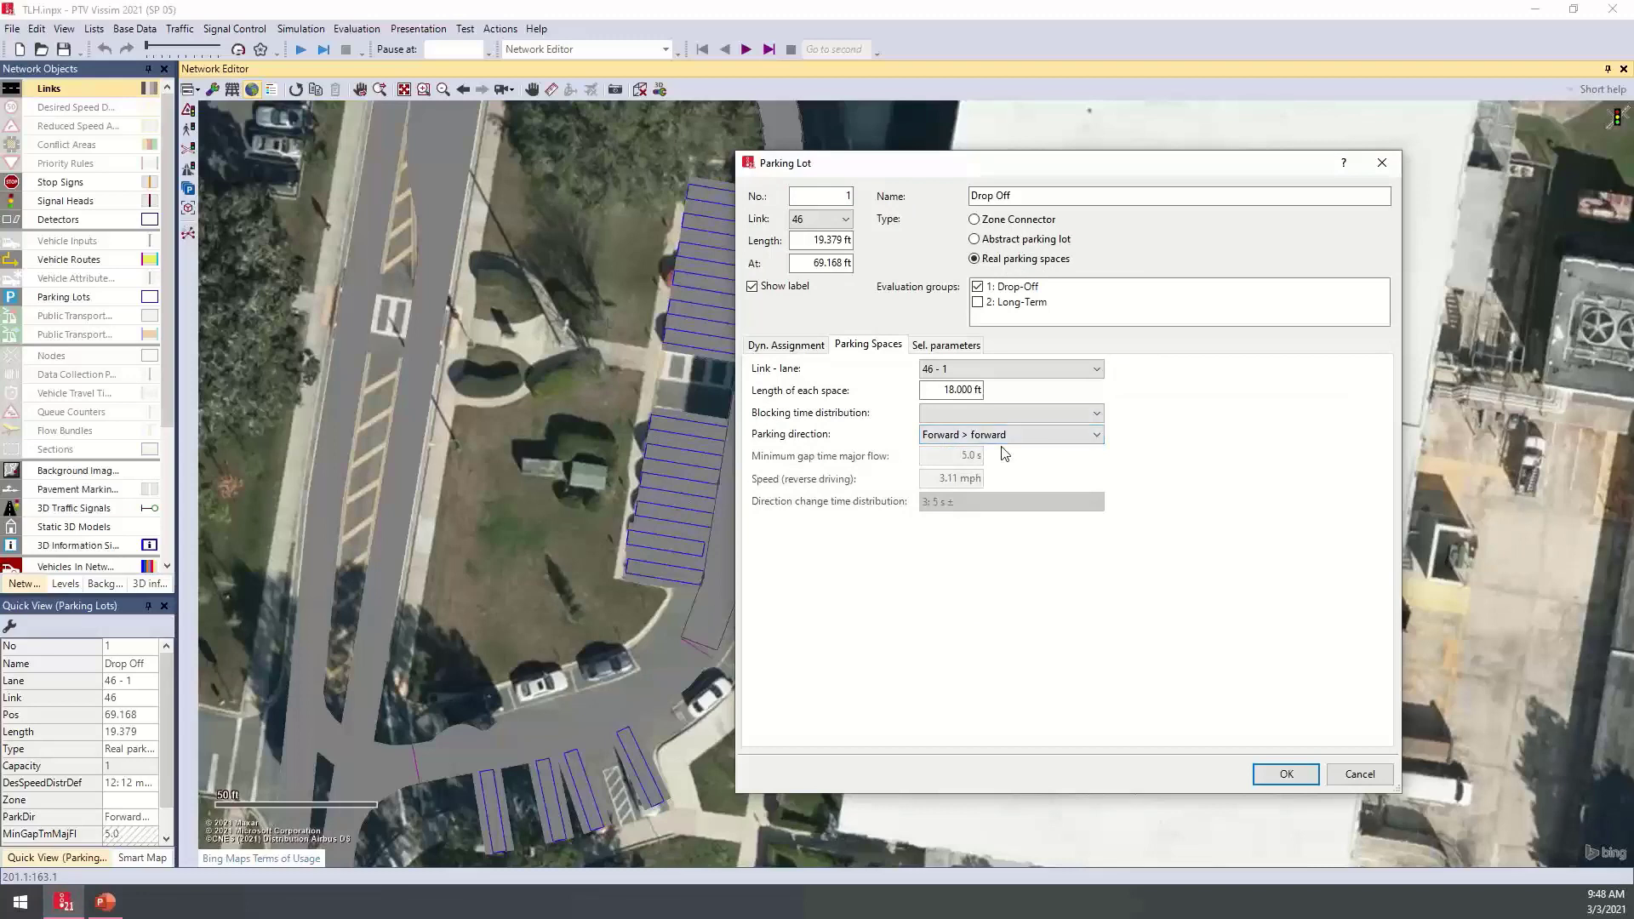
left_click(1360, 775)
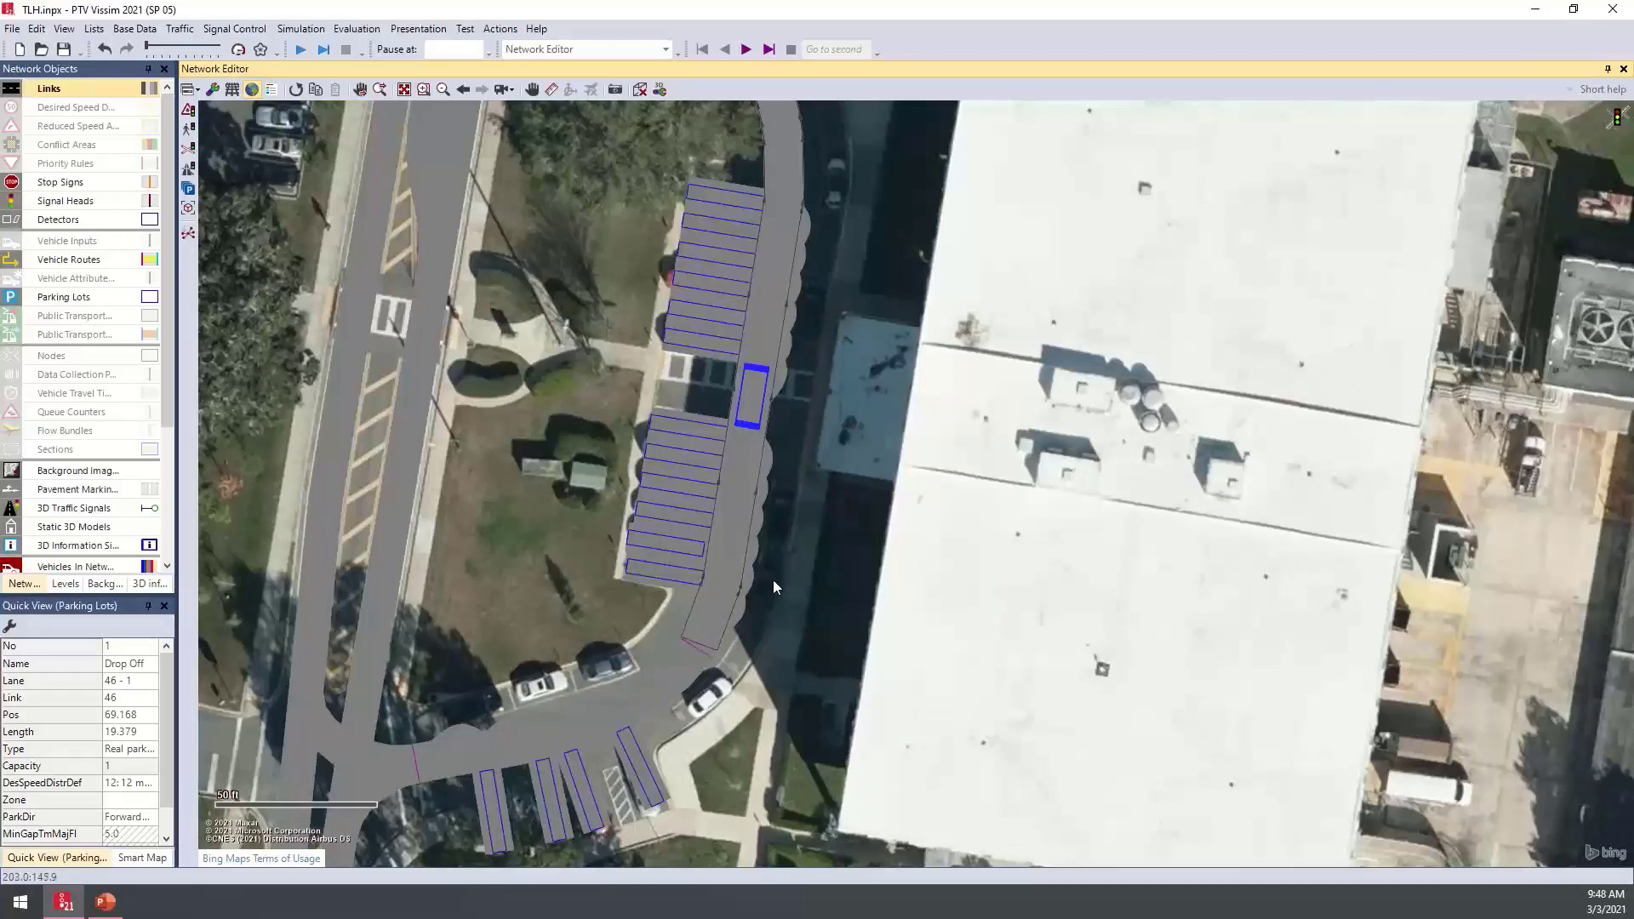
List the parking routing decisions from the Long-Term Parking marker, highlight all its parking routes and enlarge the list area
left_click_drag(773, 579, 852, 523)
scroll(508, 708, "down", 1)
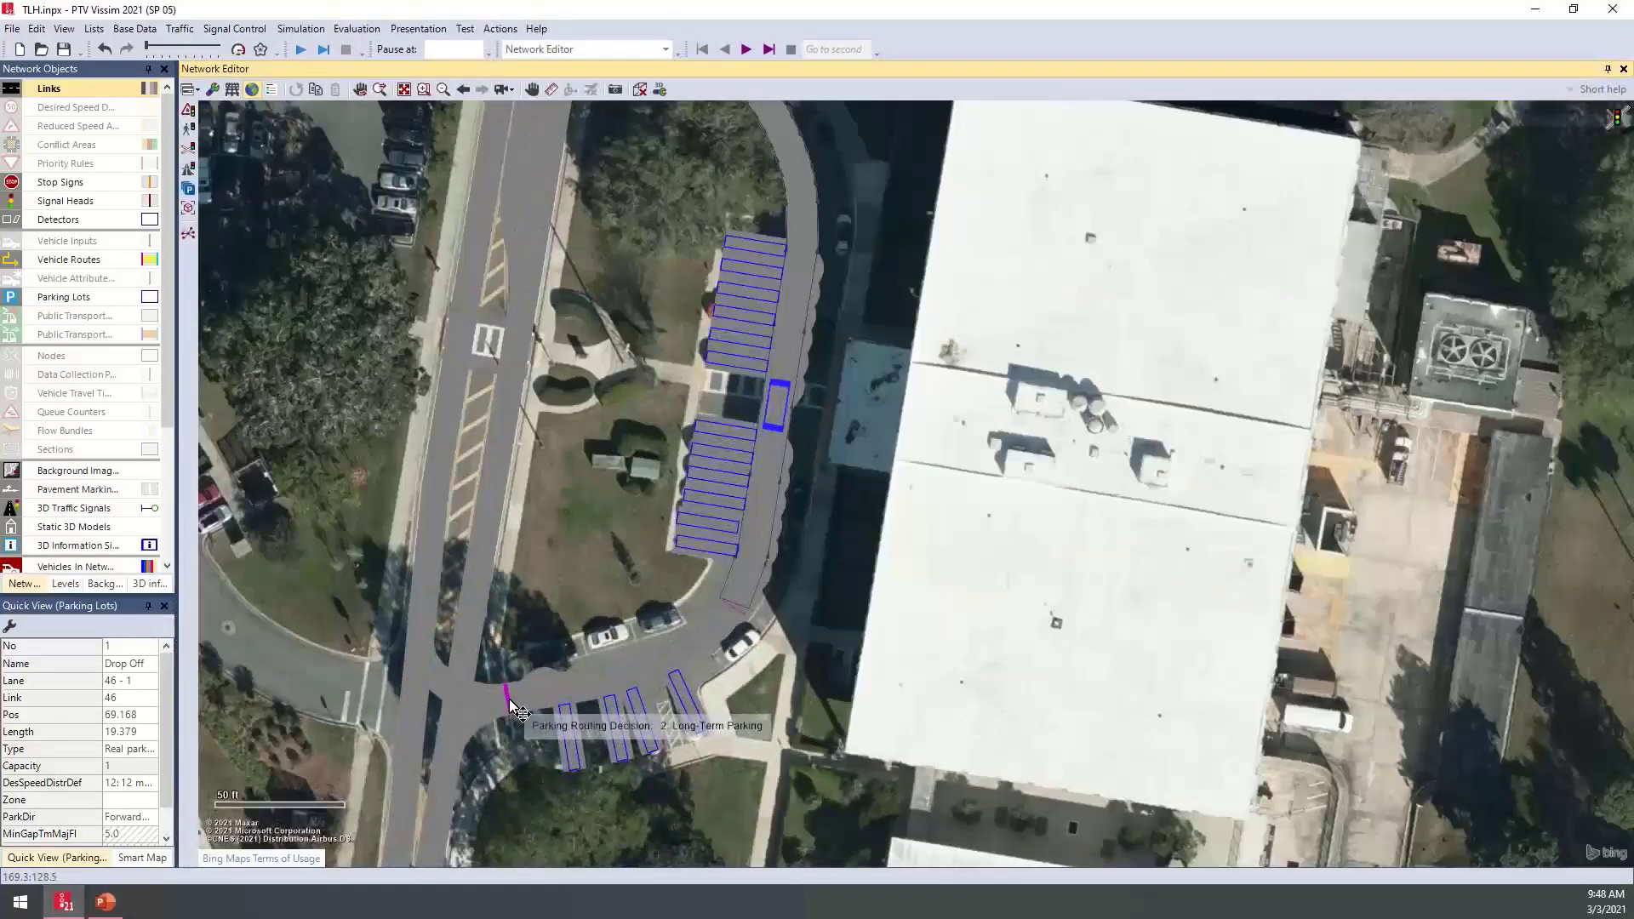
double_click(507, 705)
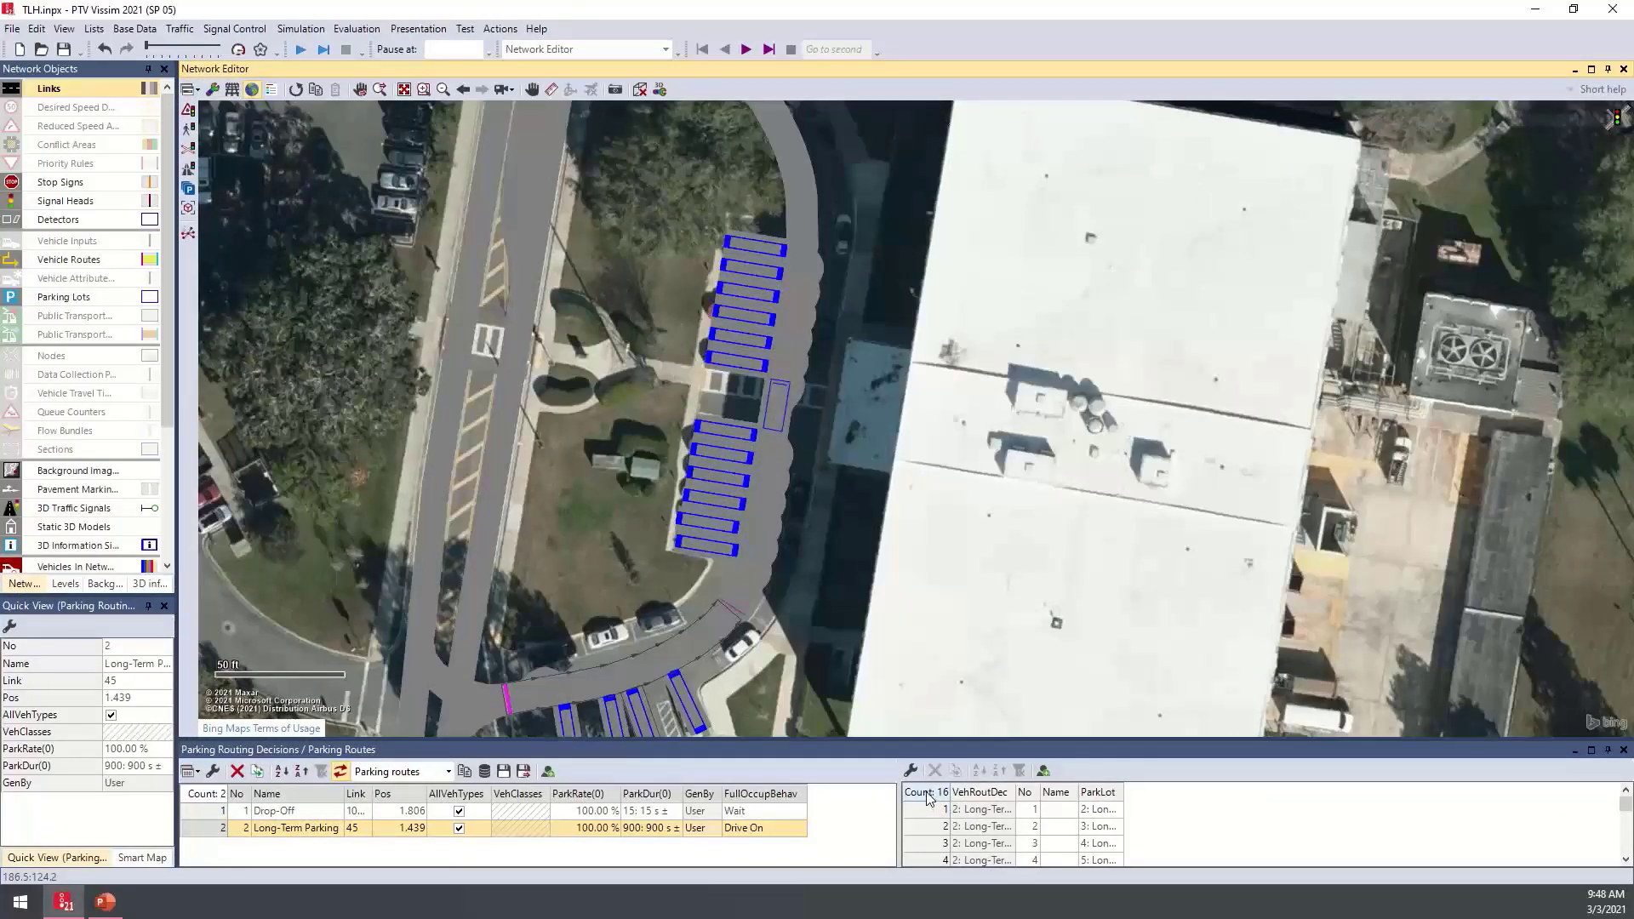
left_click(934, 793)
left_click_drag(832, 570, 803, 464)
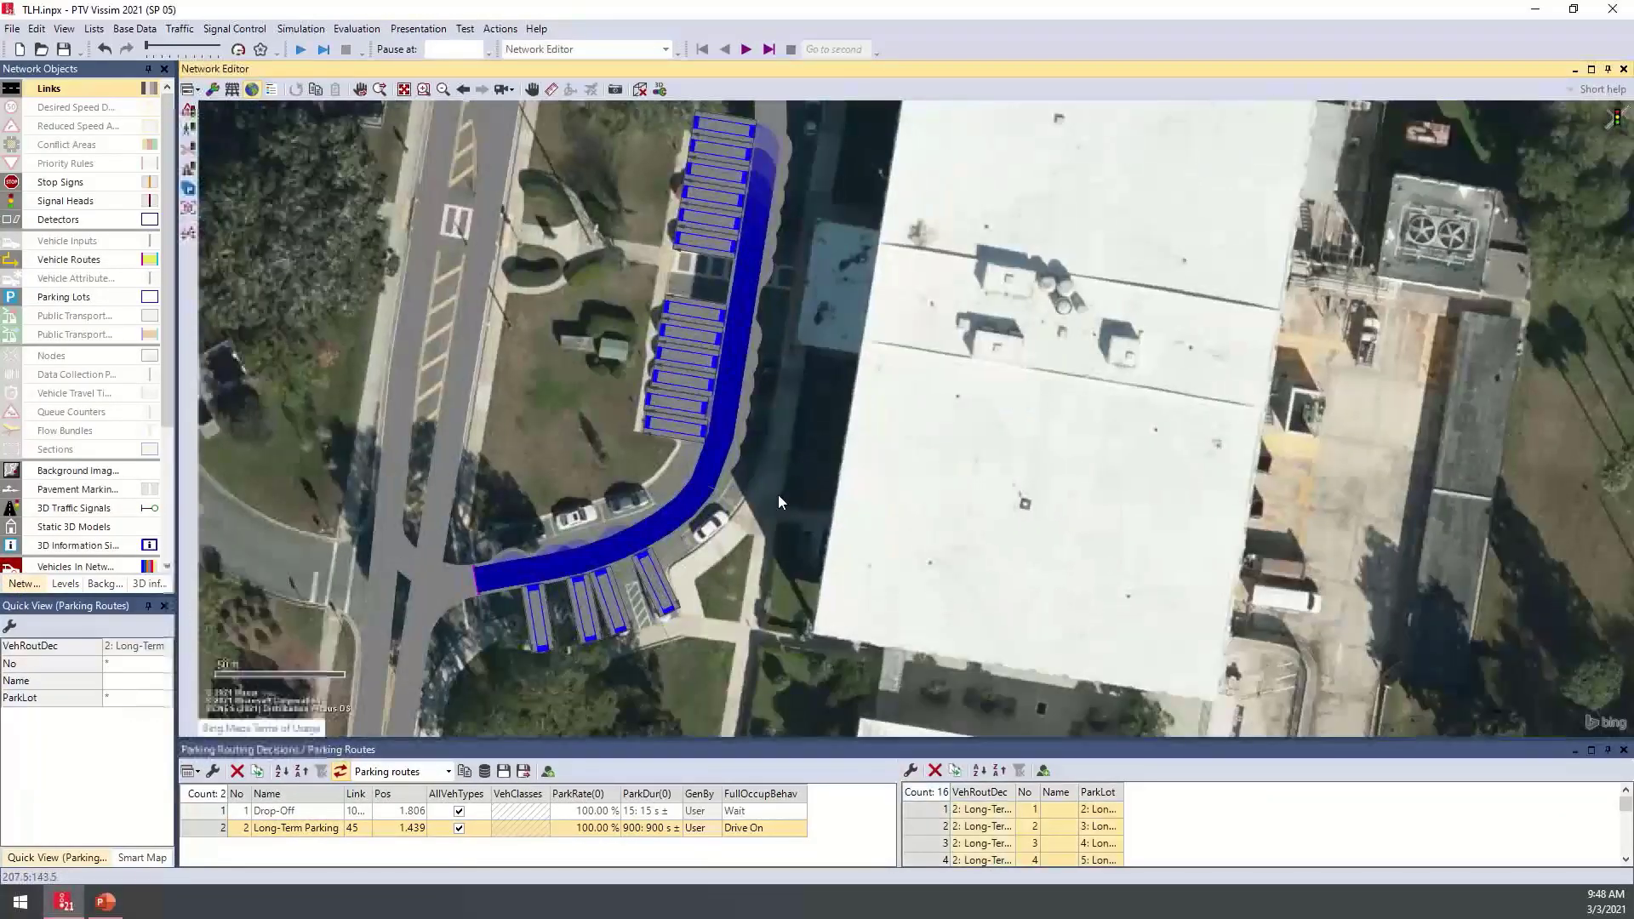
left_click_drag(757, 738, 755, 673)
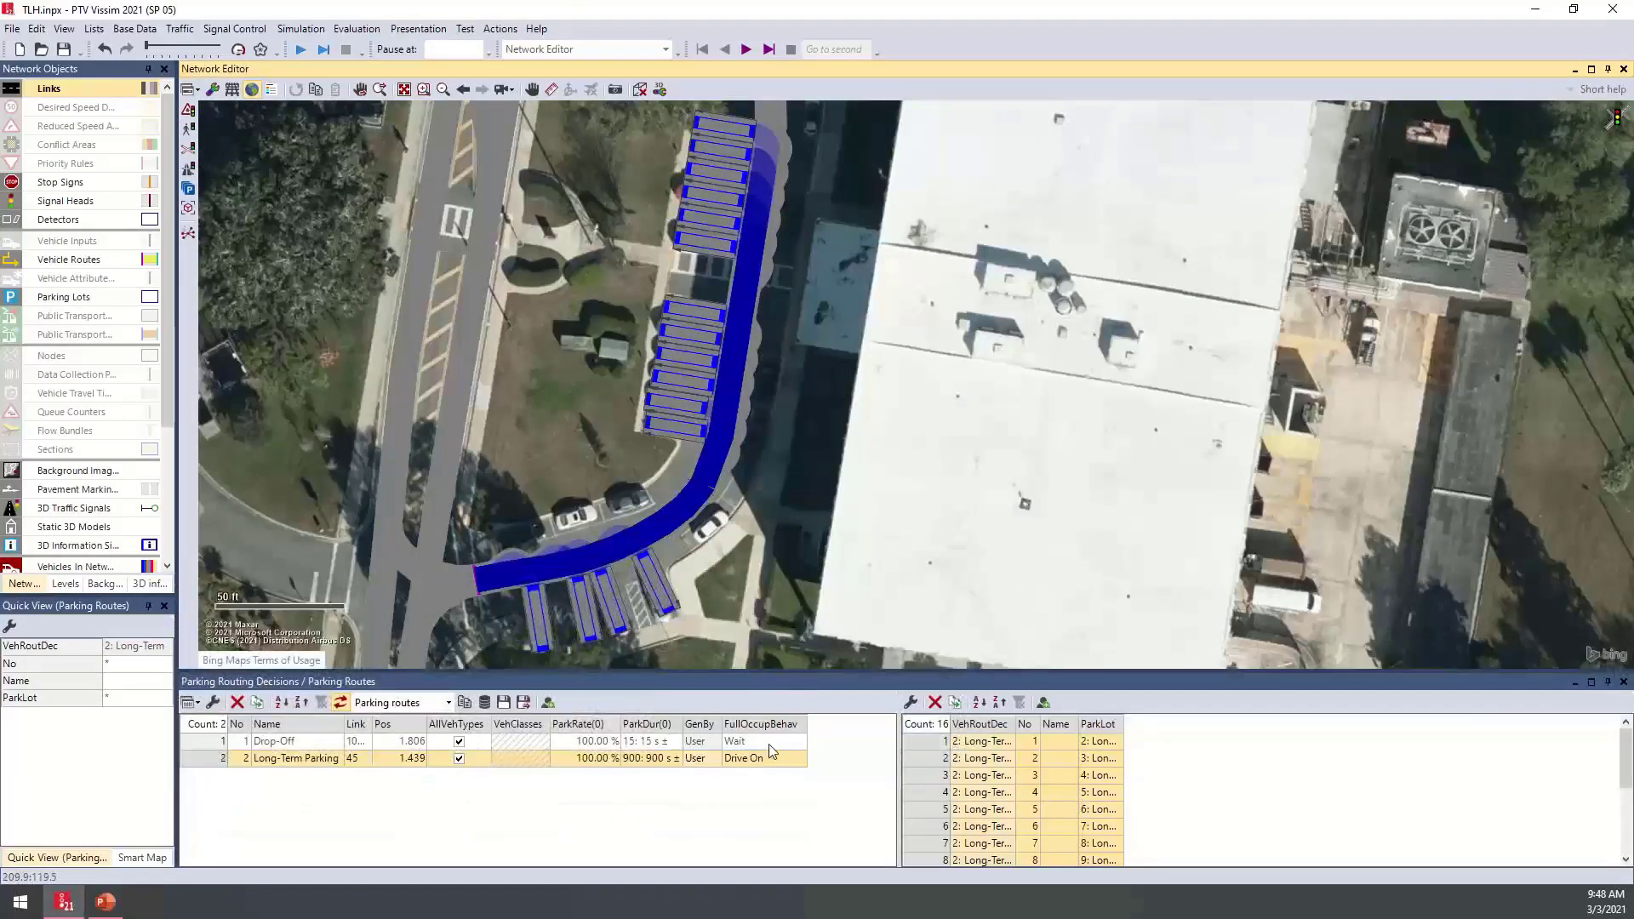
Go through the Long-Term Parking decision's routes one by one to examine the path to each parking lot
left_click(926, 742)
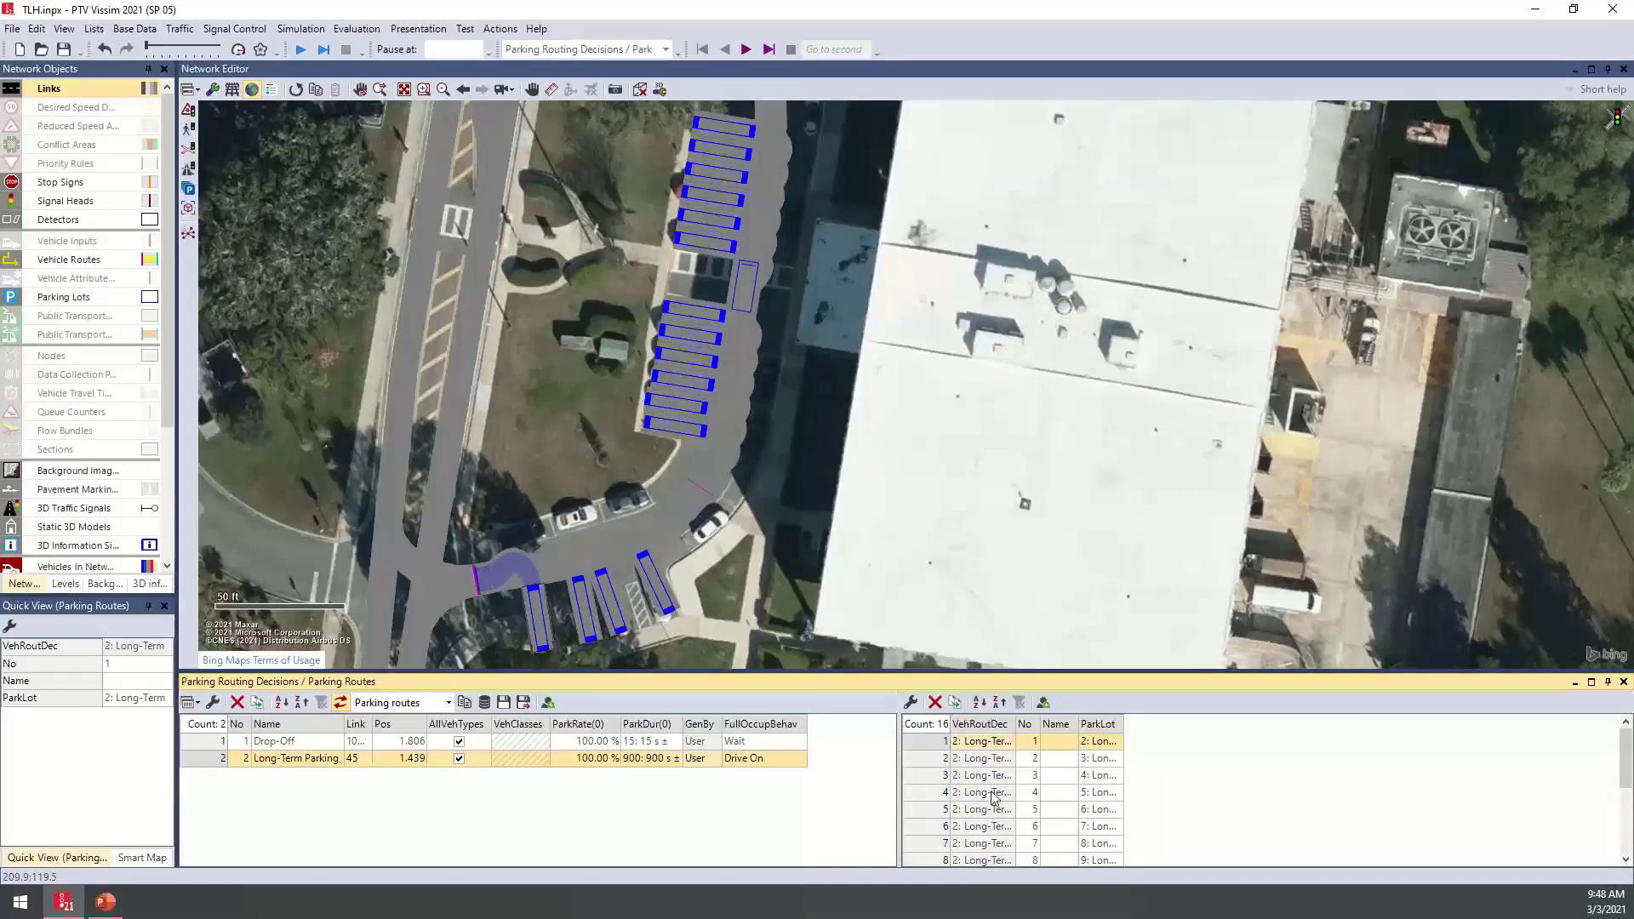
left_click(1070, 759)
left_click(1031, 776)
left_click(994, 793)
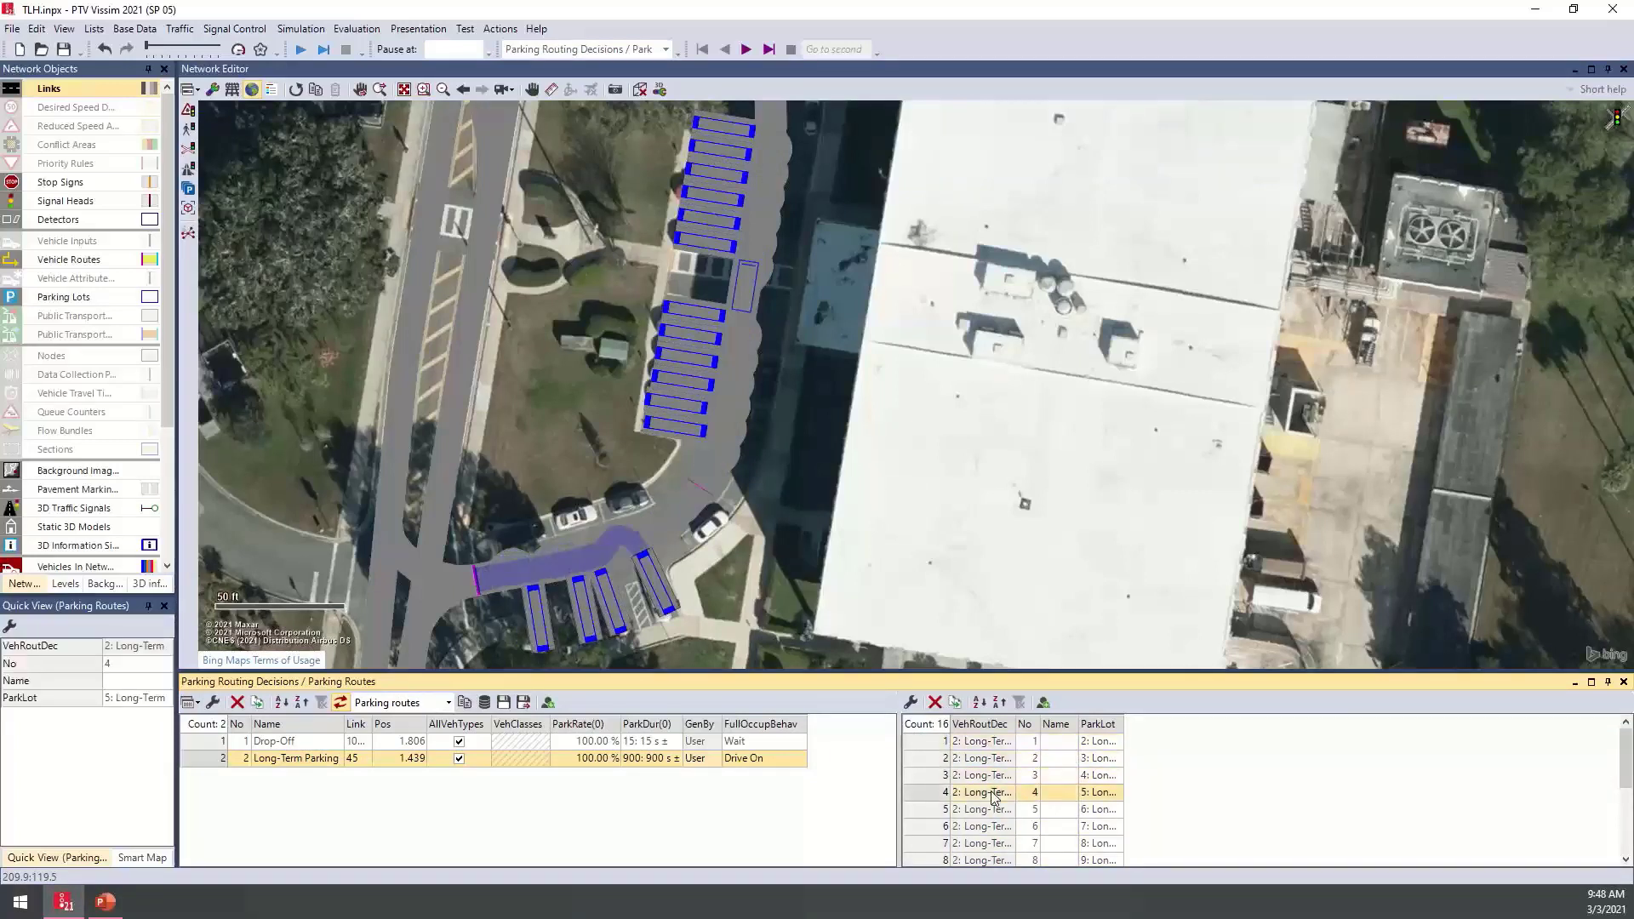
key("Down")
key("Down")
key("Down")
key("Down")
key("Down")
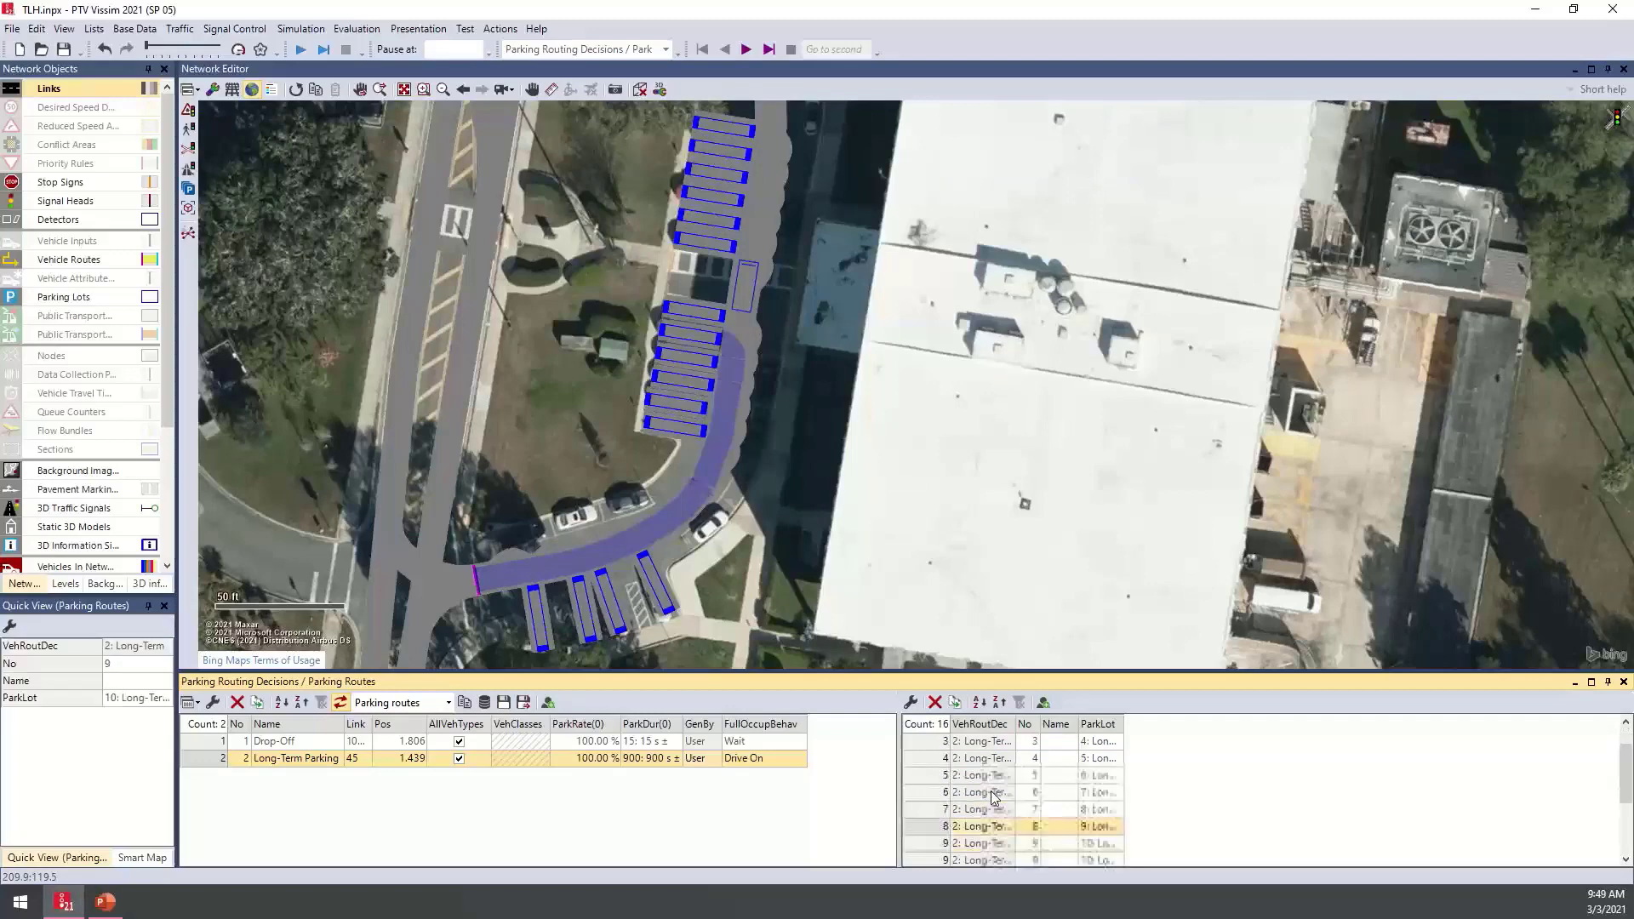
key("Down")
key("Down")
key("Down")
key("Down")
key("Down")
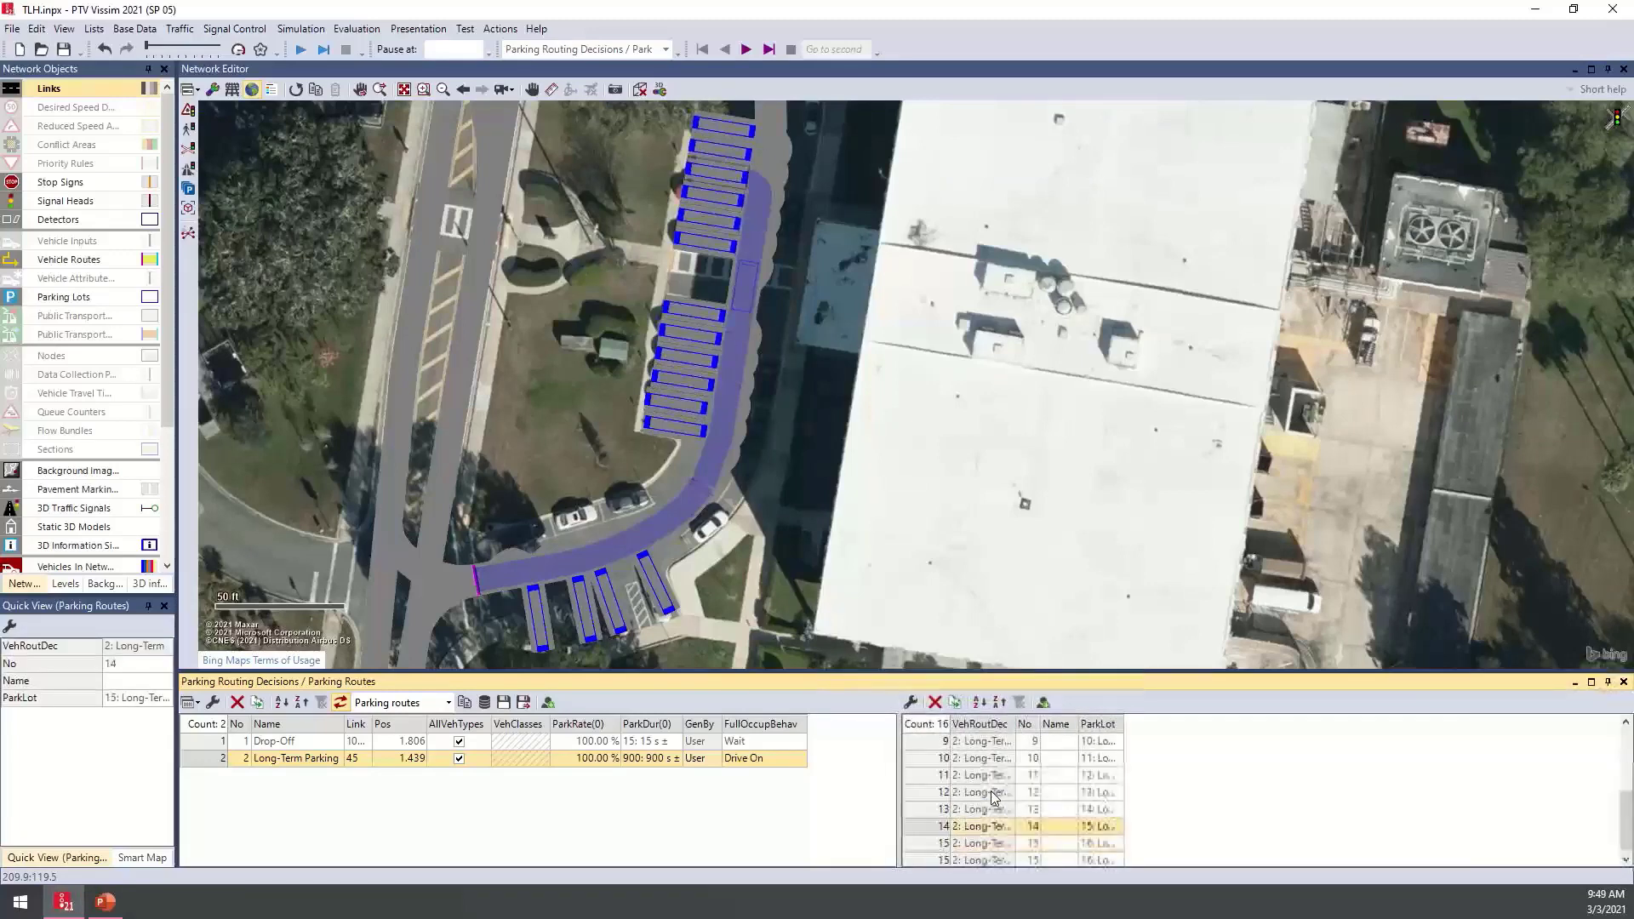
key("Down")
key("Down")
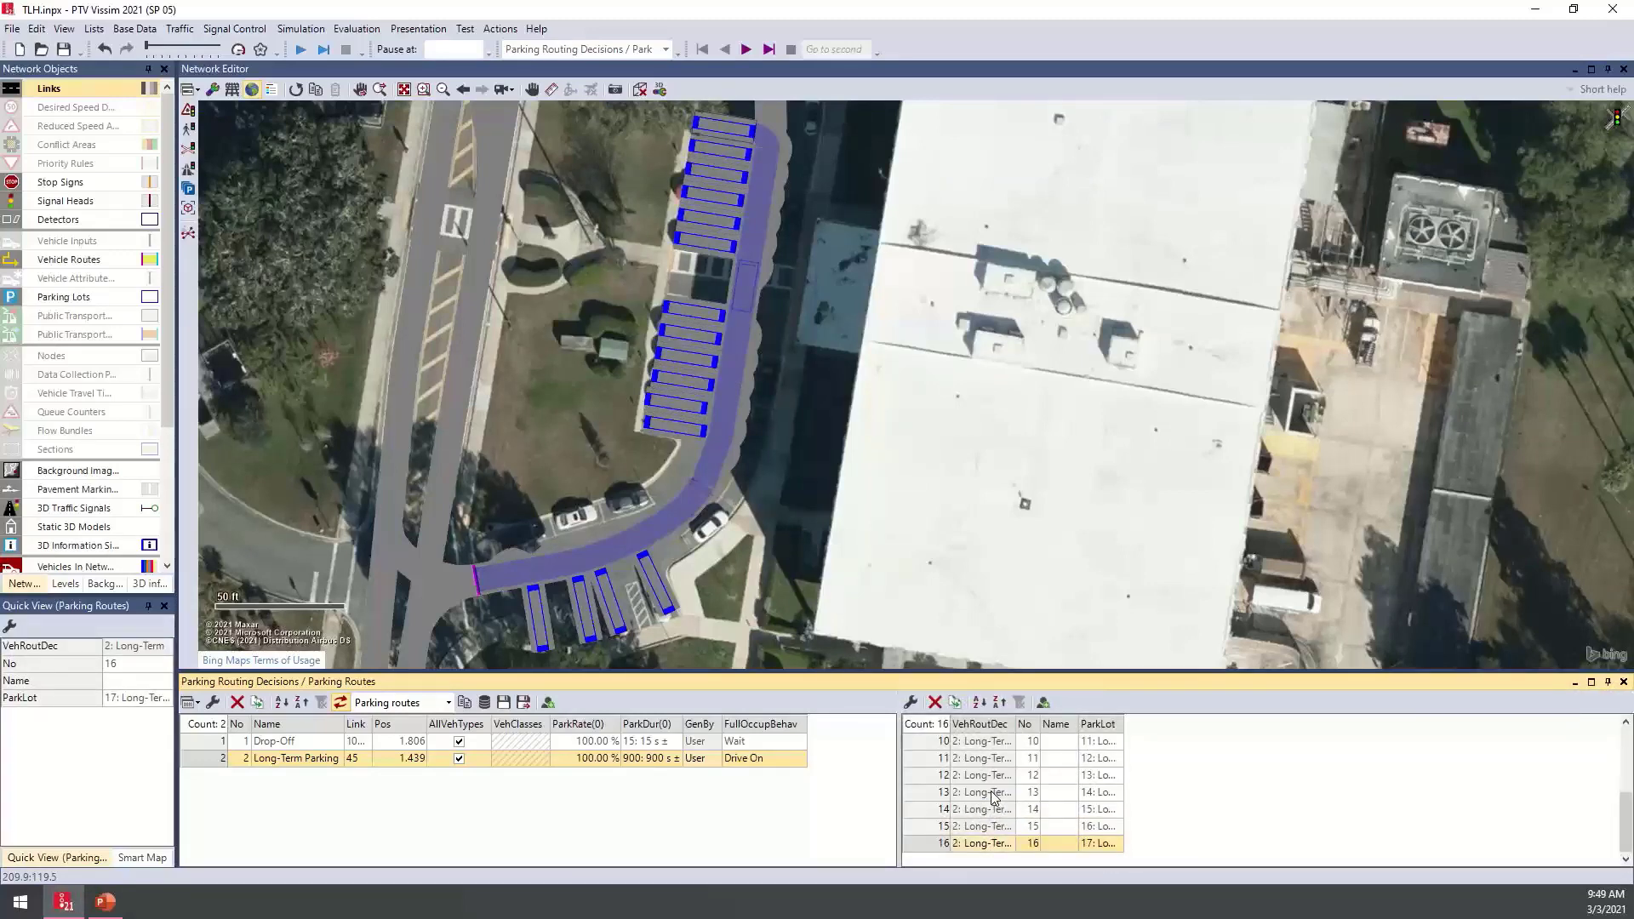
key("Up")
key("Up")
key("Up")
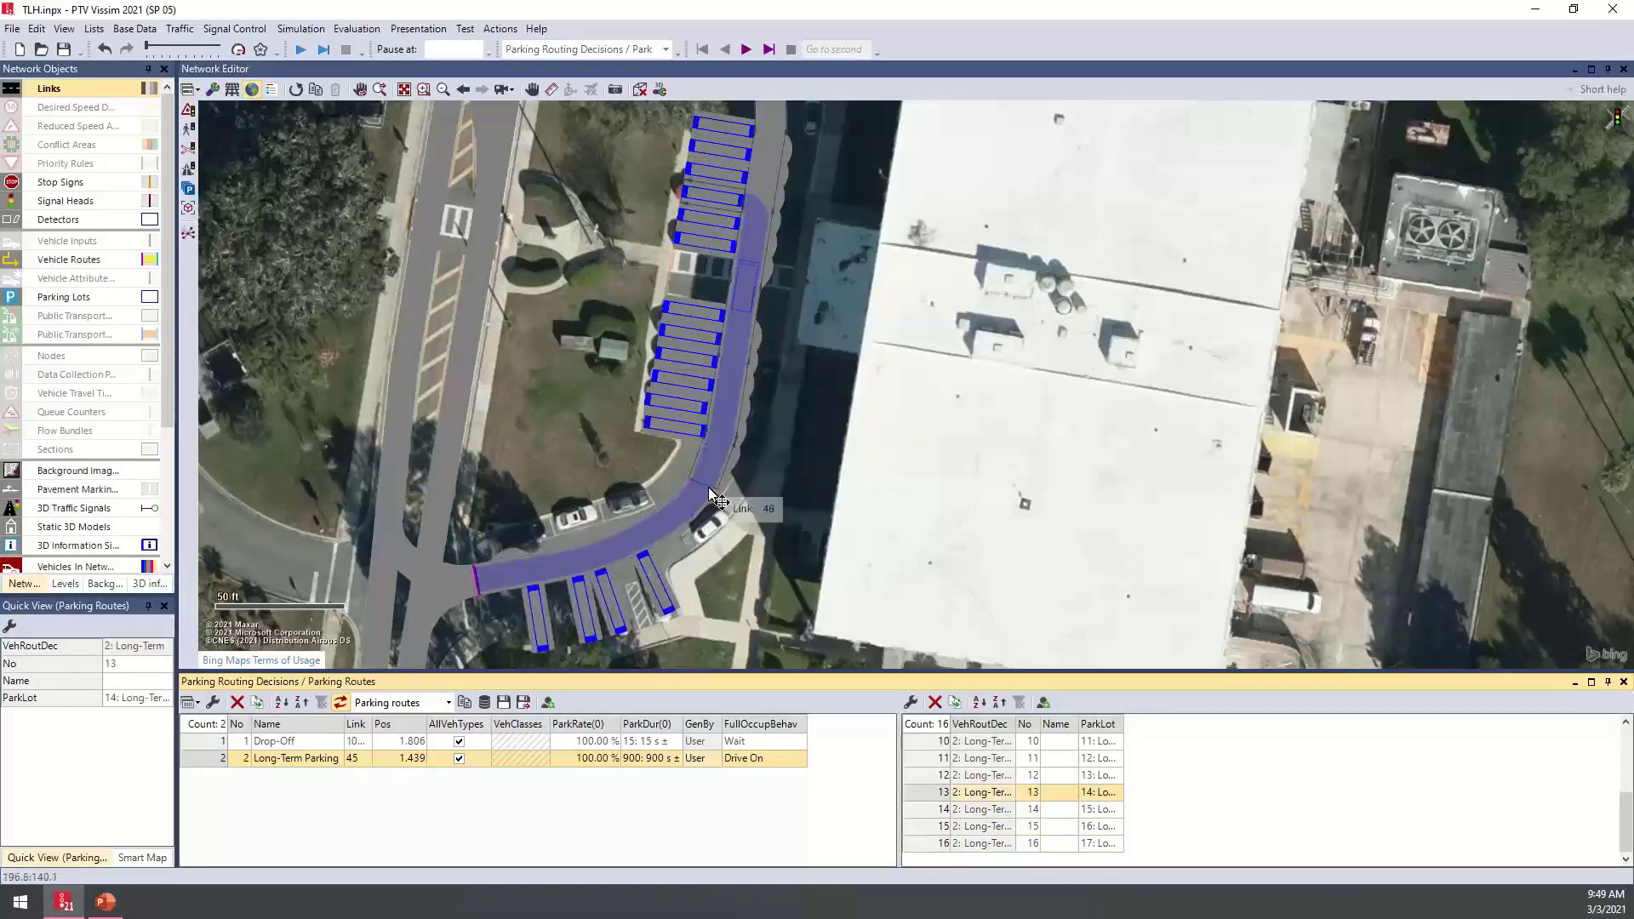
Select the Drop-Off routing decision in the list and view its route to the drop-off space
left_click_drag(759, 431, 800, 503)
scroll(799, 504, "down", 1)
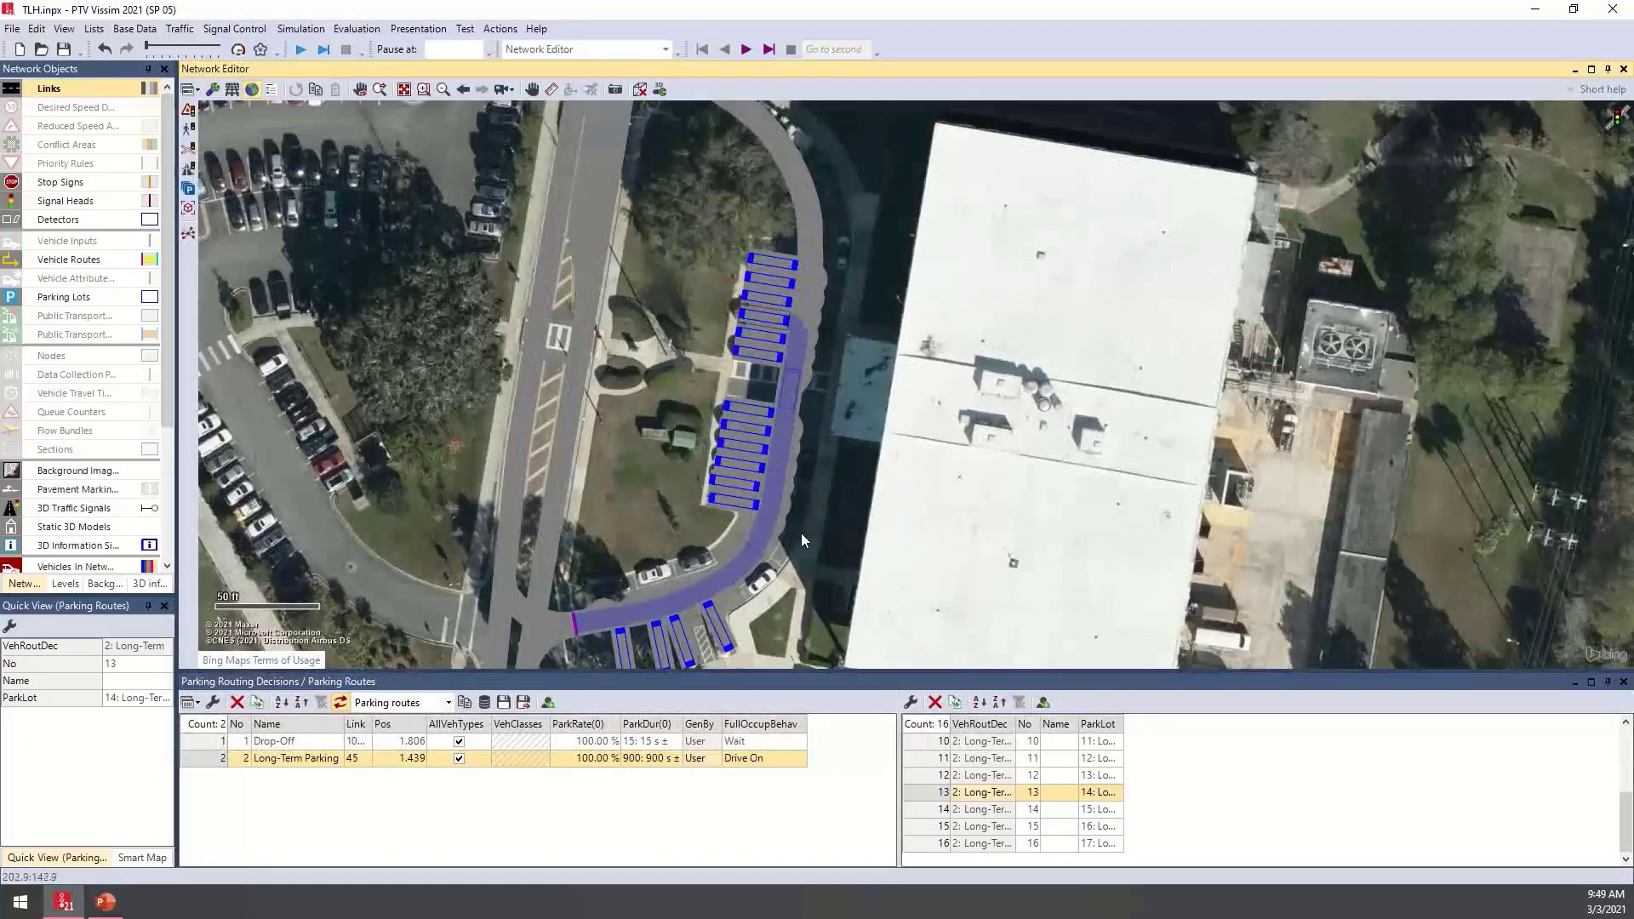
left_click(194, 740)
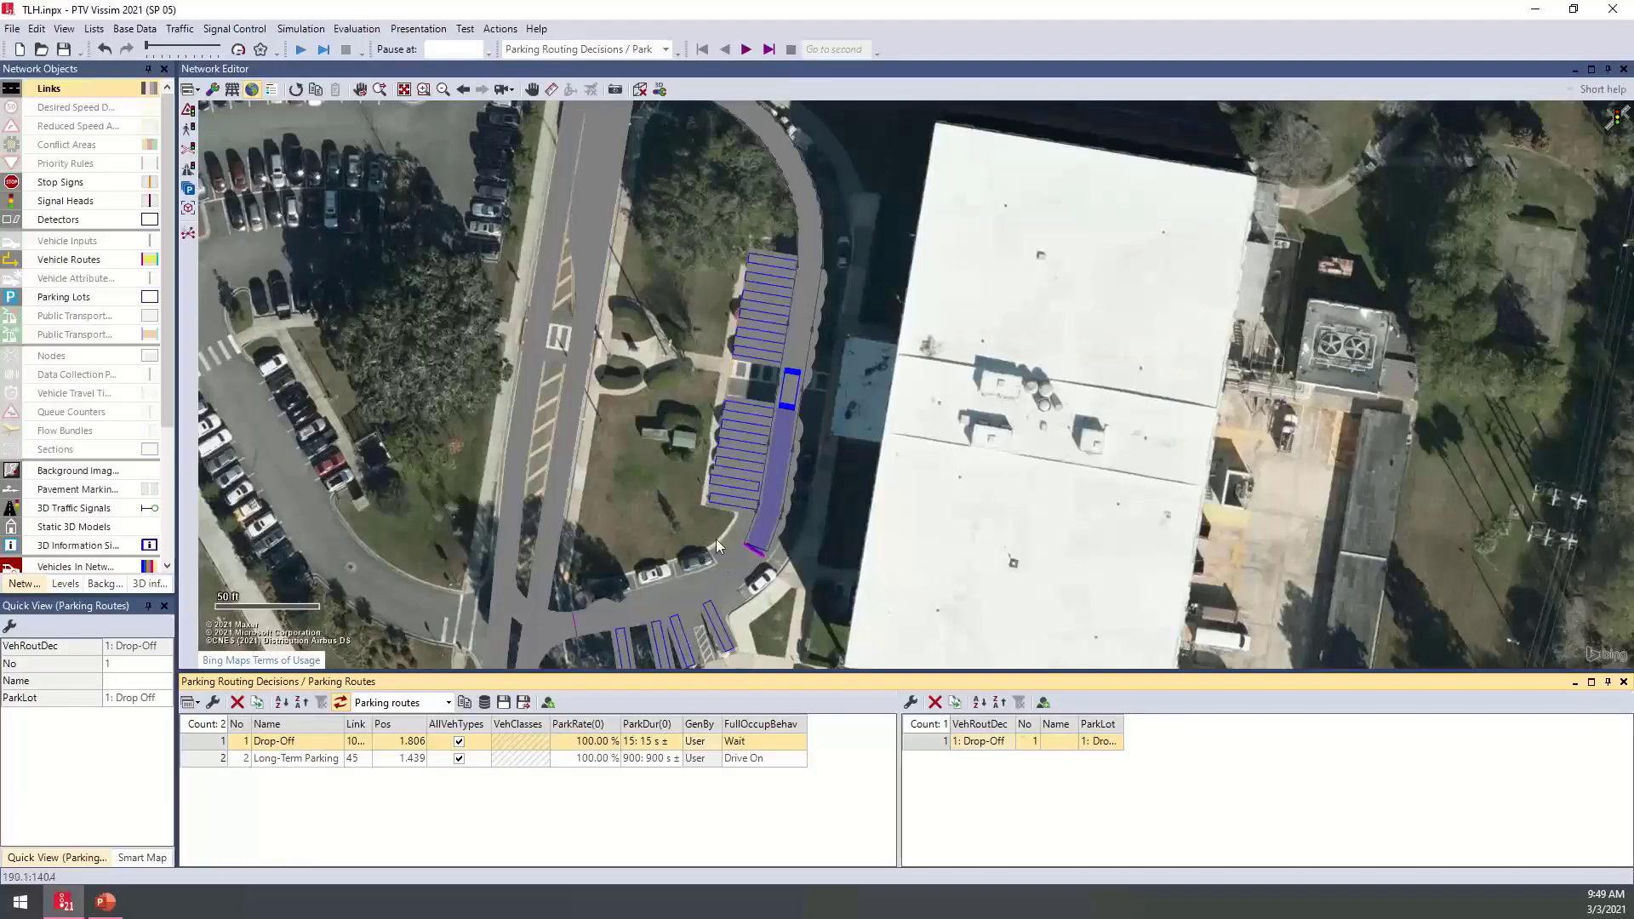
left_click(796, 587)
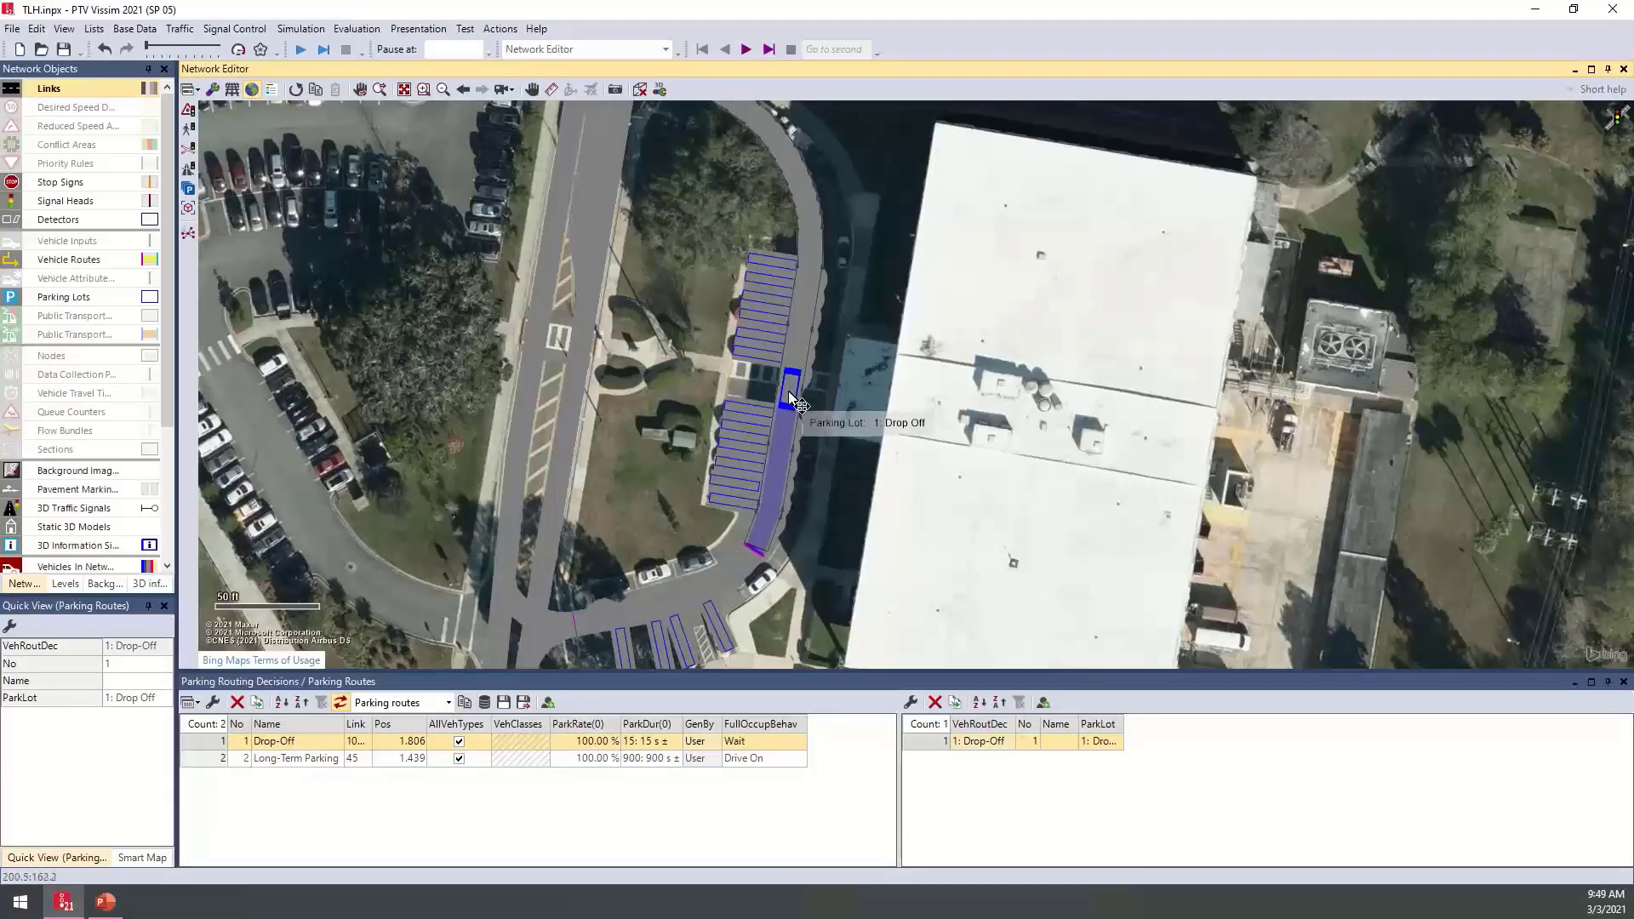
Inspect at close range, in wireframe display, where the Drop-Off routing decision sits on the driveway's curve
scroll(814, 574, "up", 2)
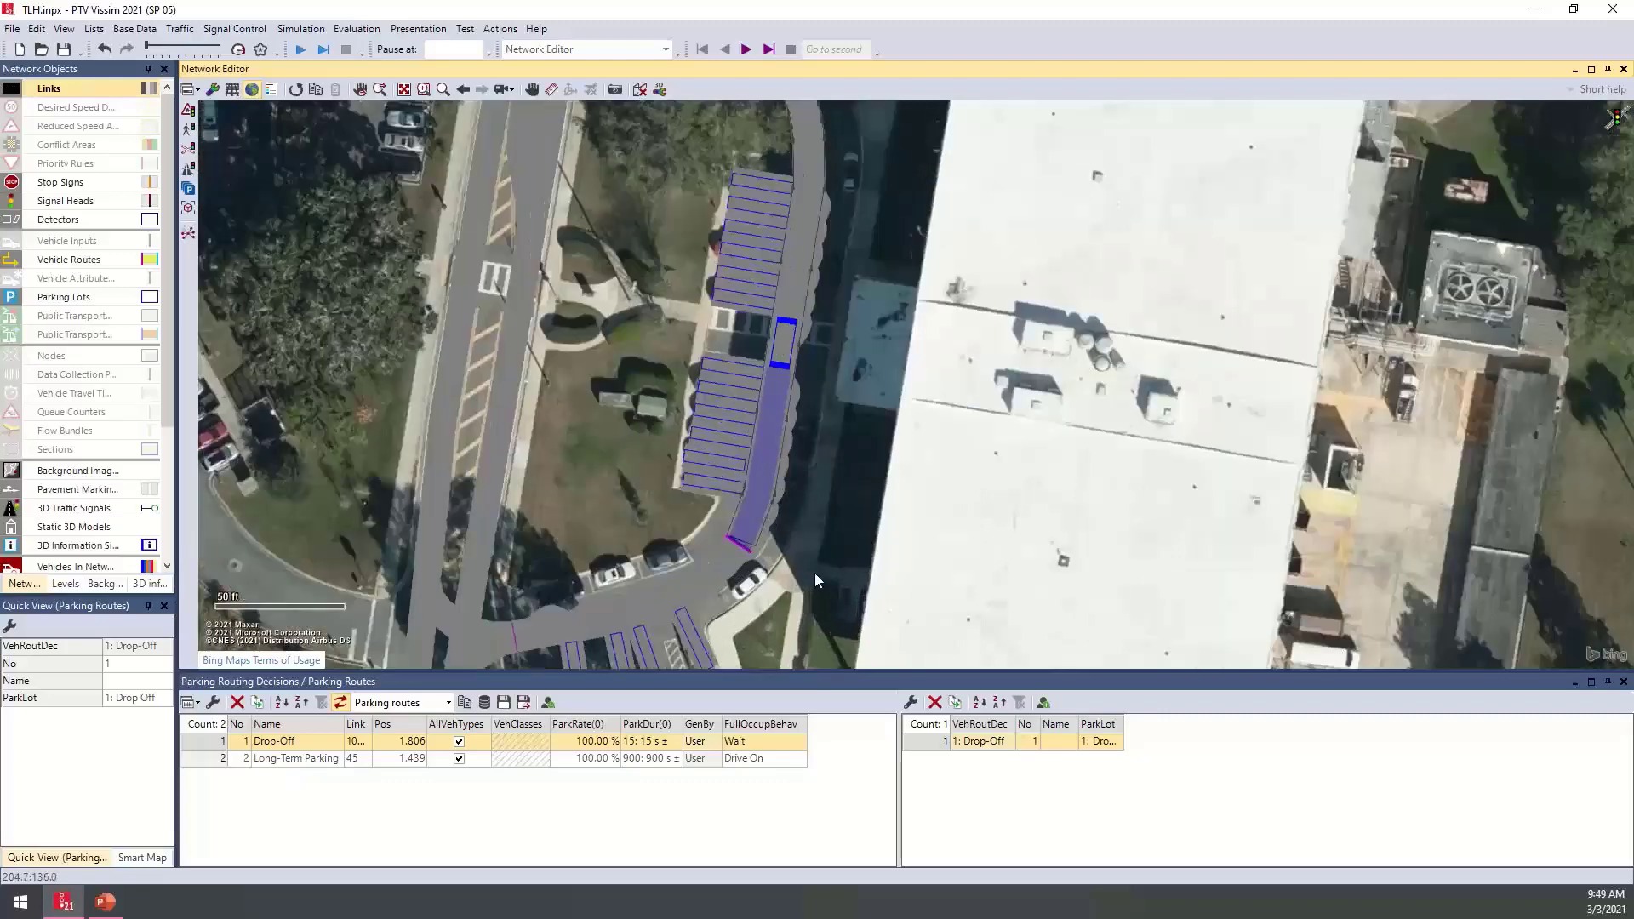
left_click_drag(786, 510, 782, 452)
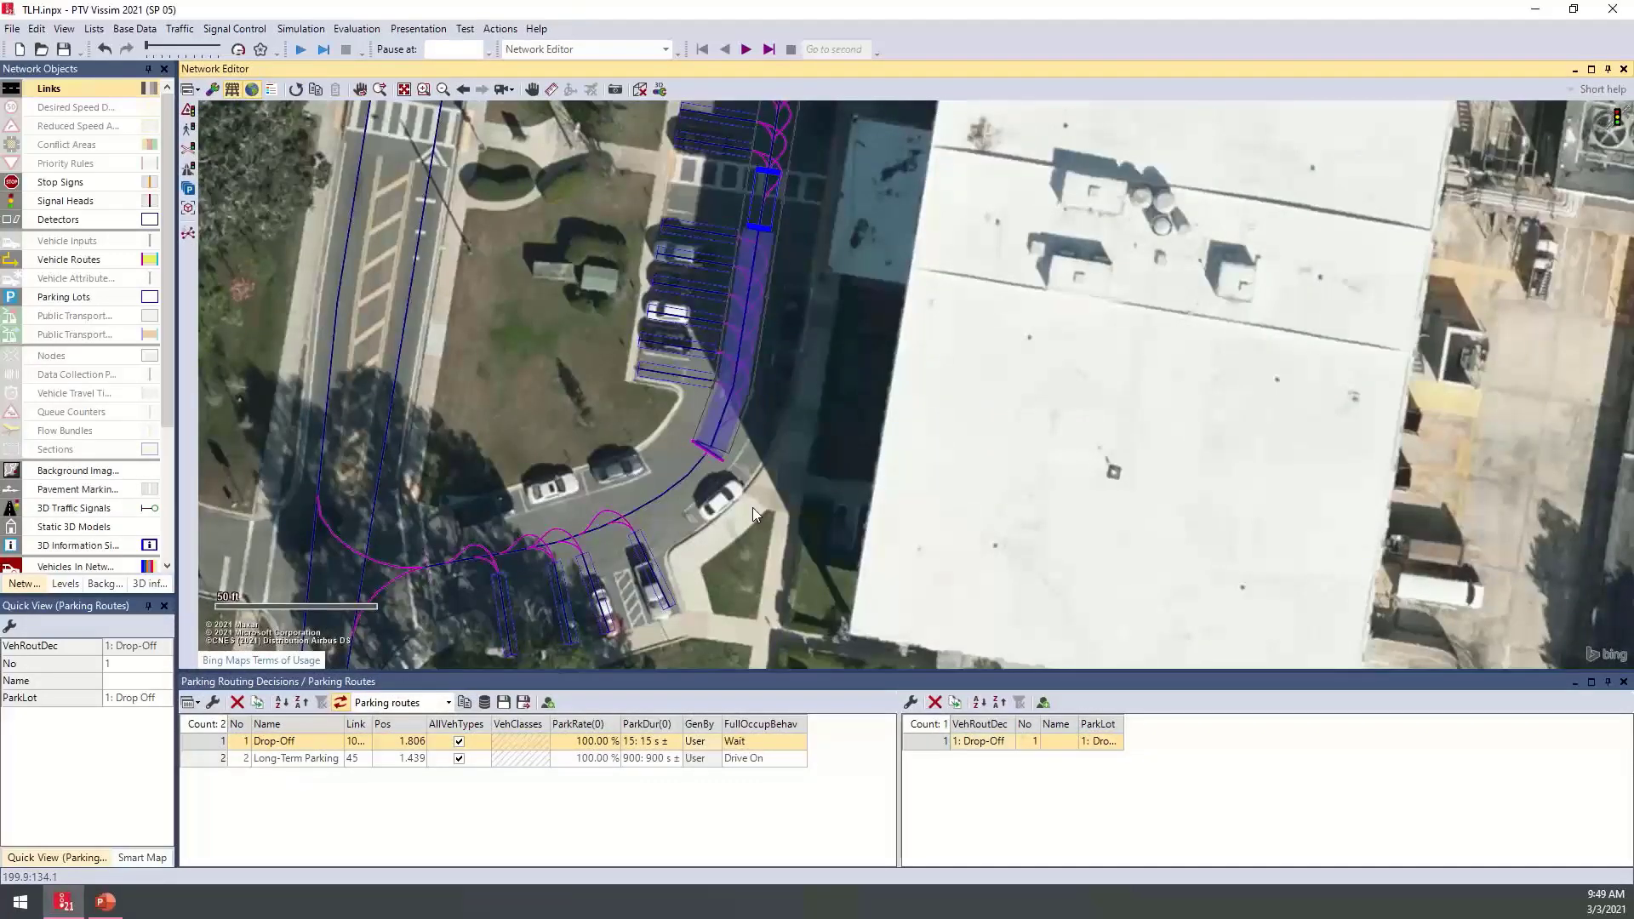
scroll(752, 507, "up", 1)
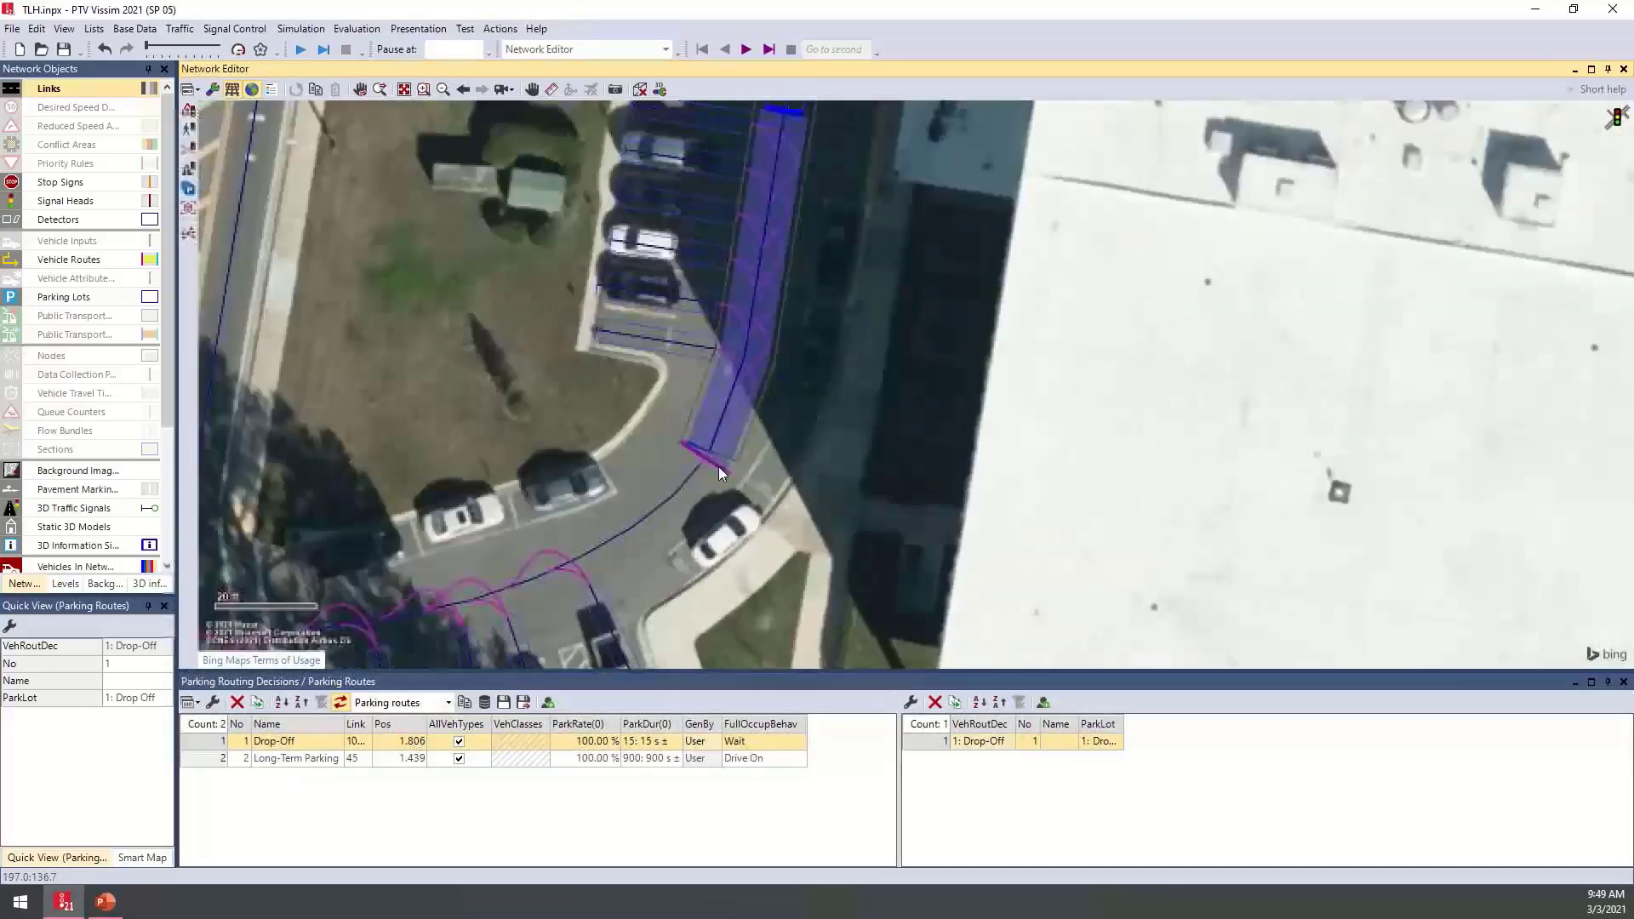
scroll(720, 470, "up", 2)
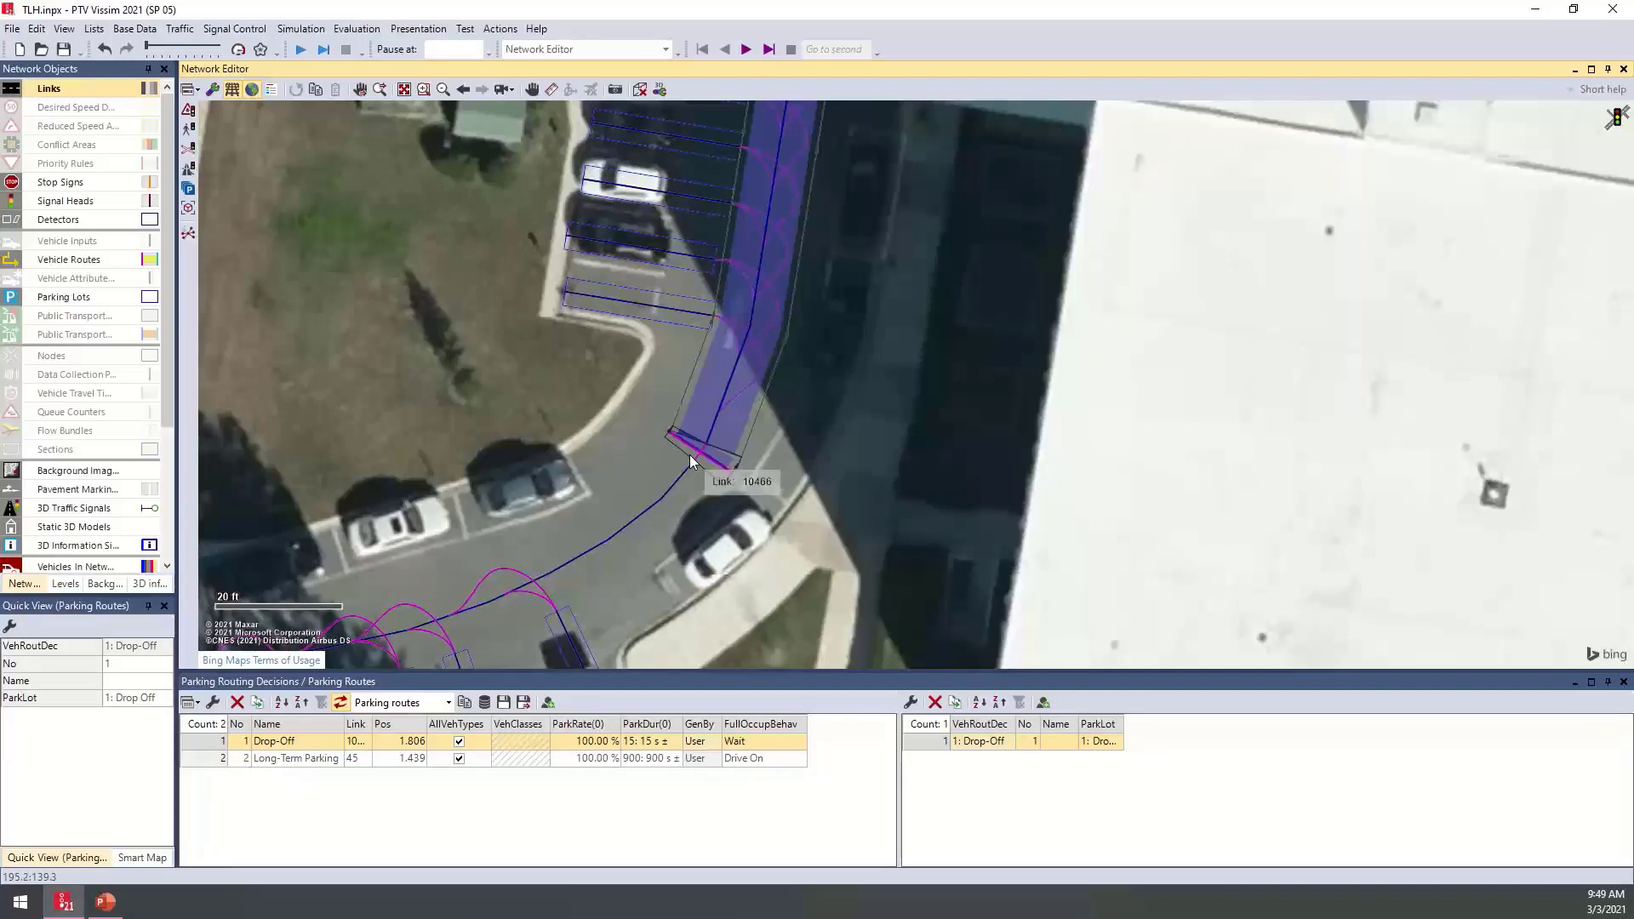
scroll(689, 454, "down", 2)
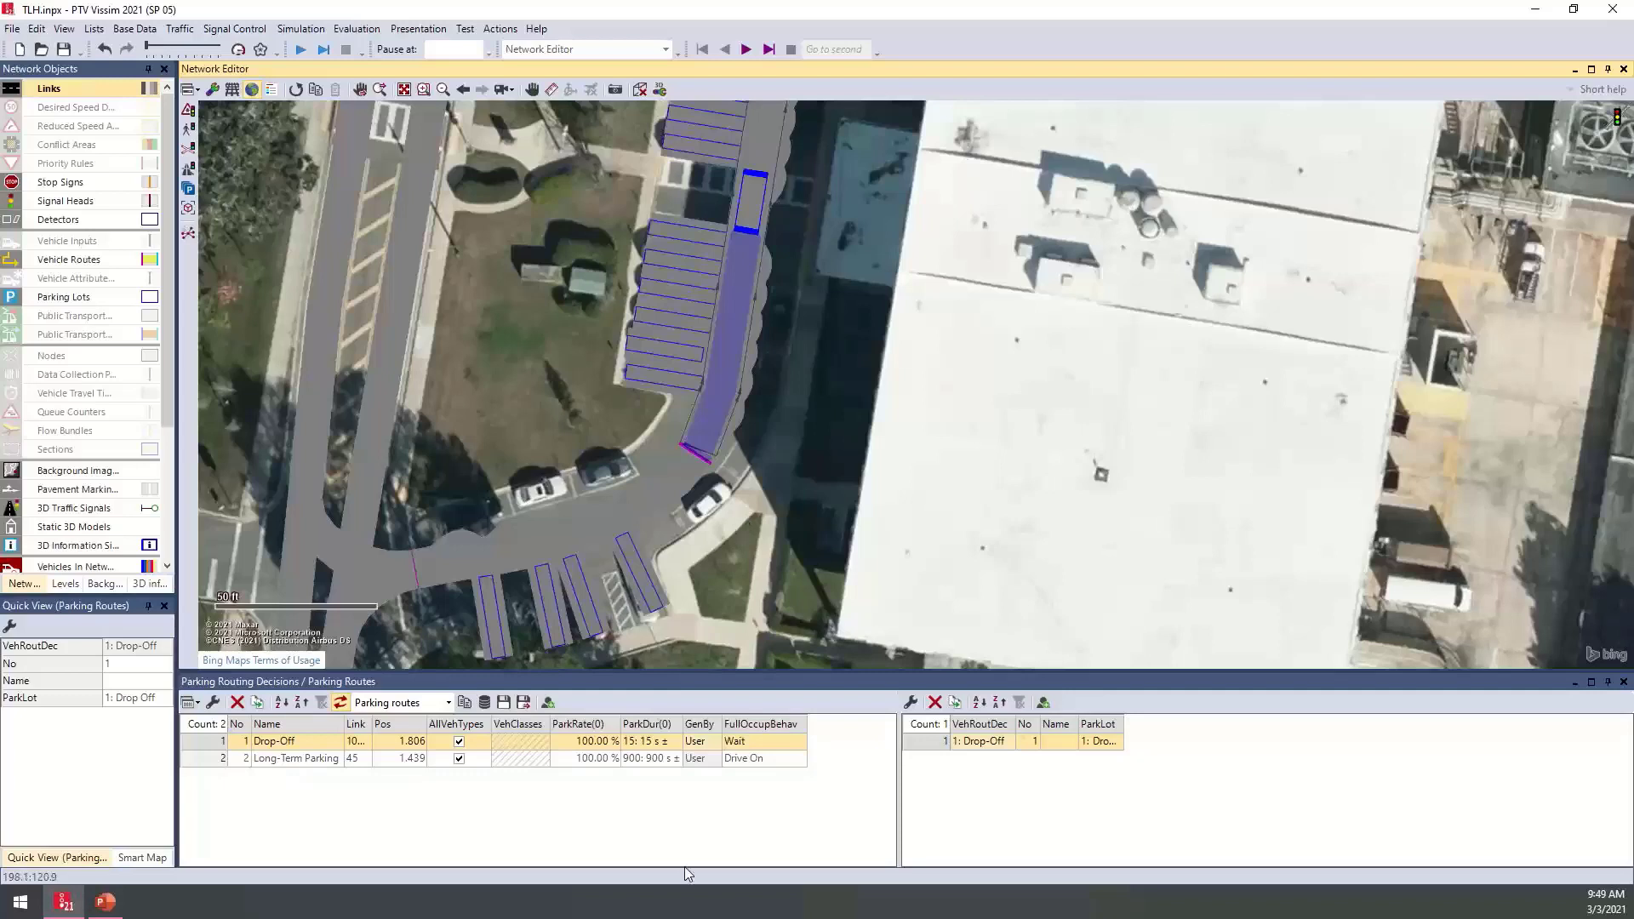
Review the parking durations of the Drop-Off and Long-Term Parking decisions and the time distributions available for Long-Term Parking
left_click(645, 740)
left_click(650, 749)
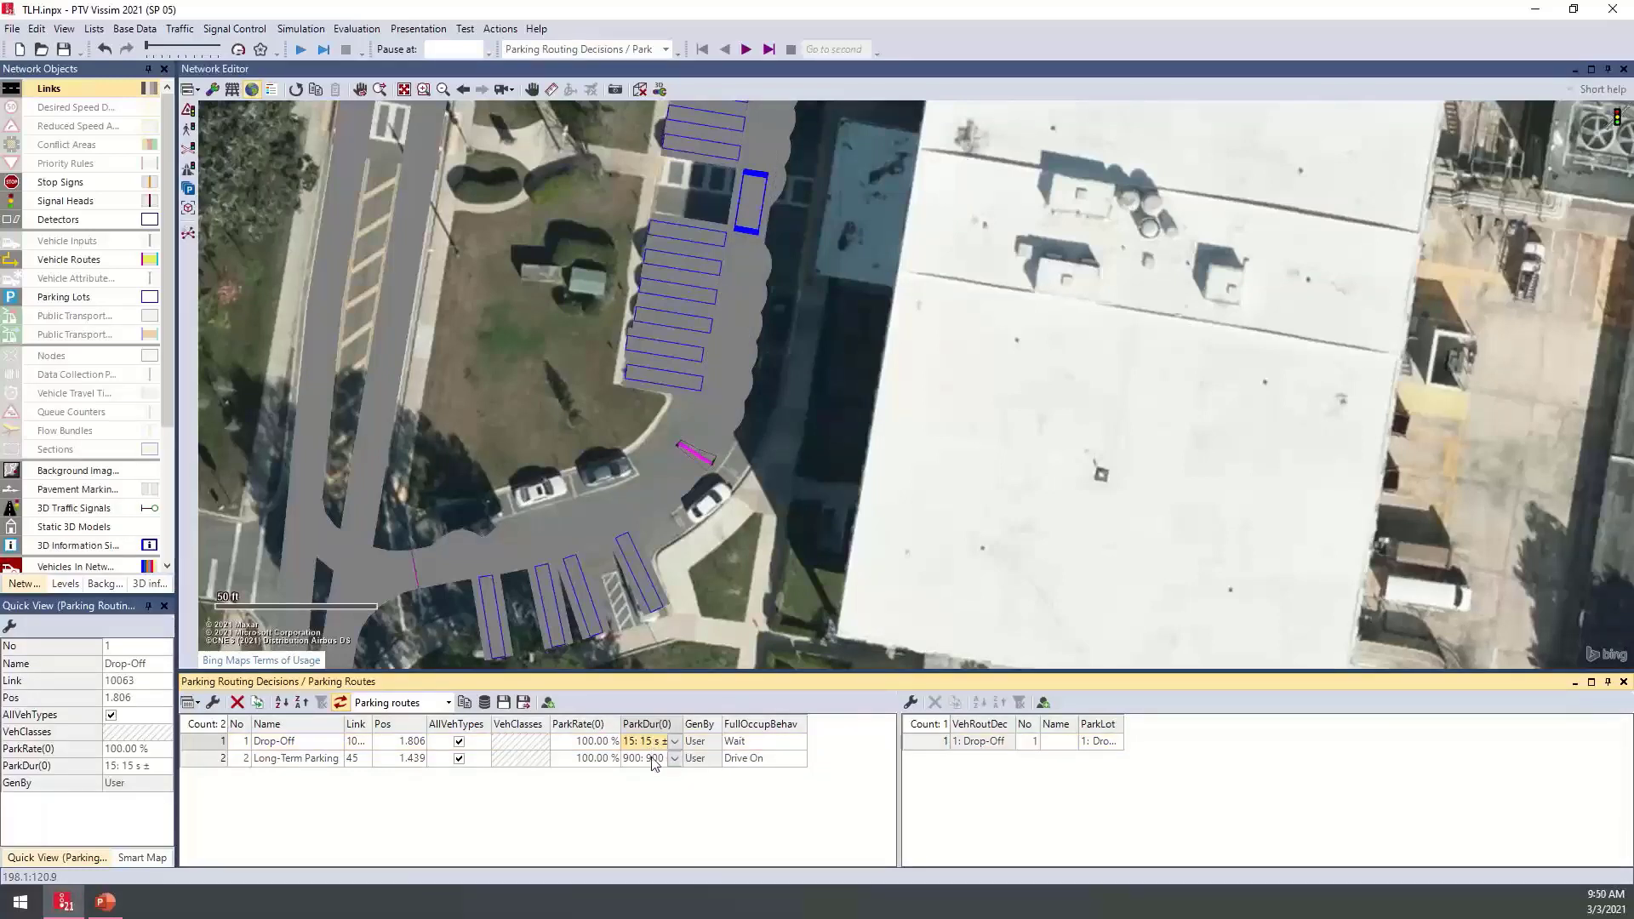
key("Down")
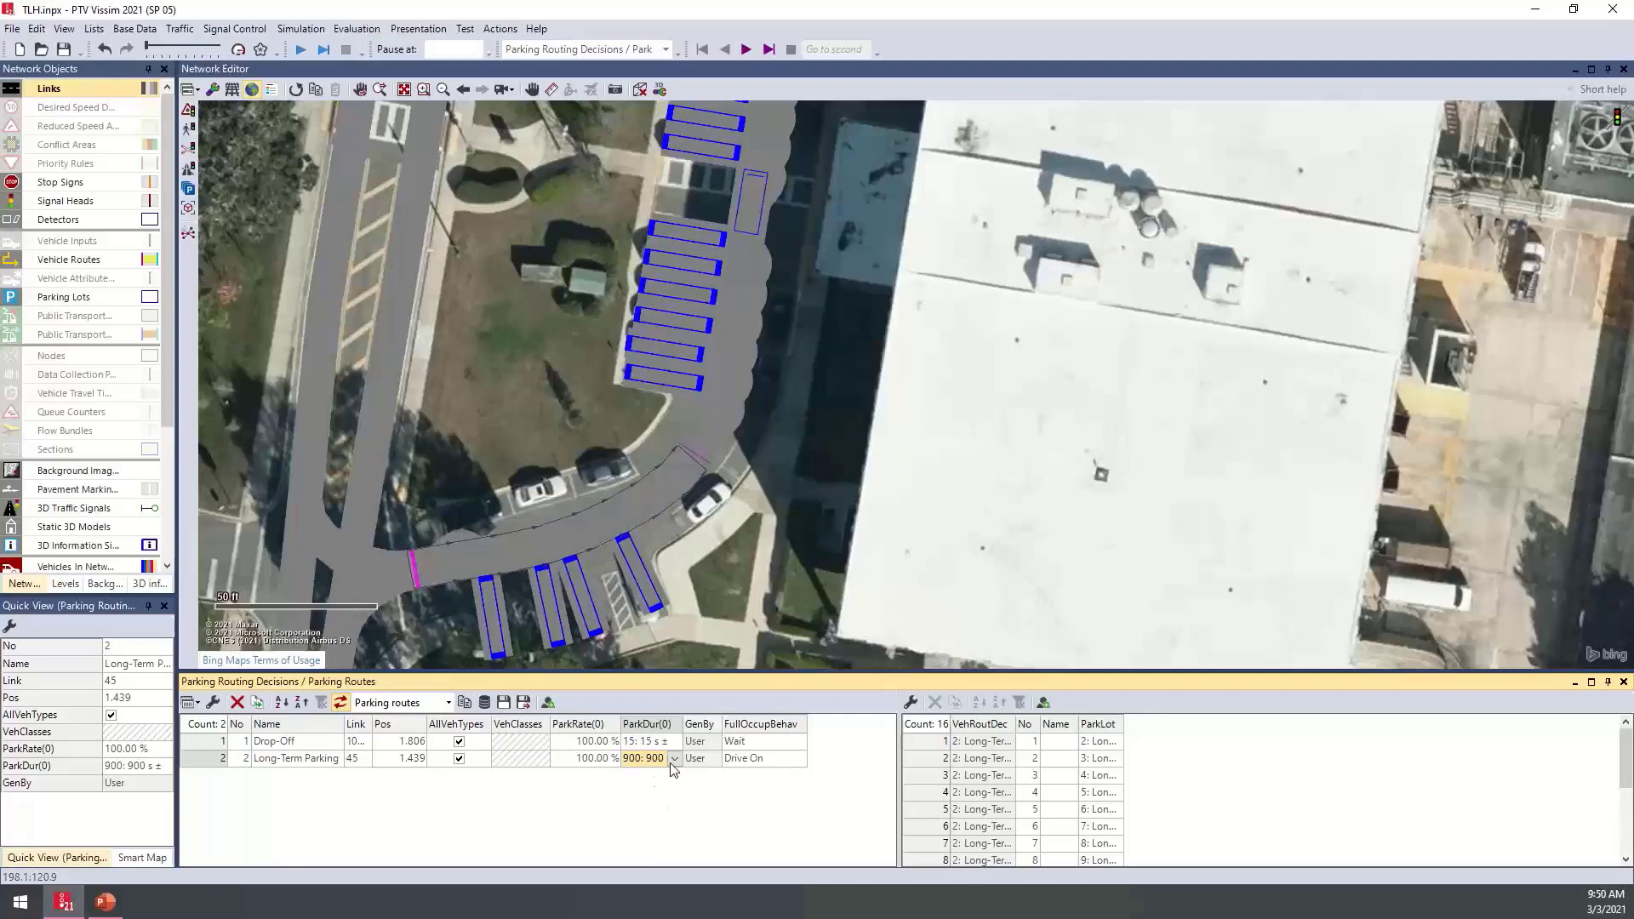
left_click(674, 758)
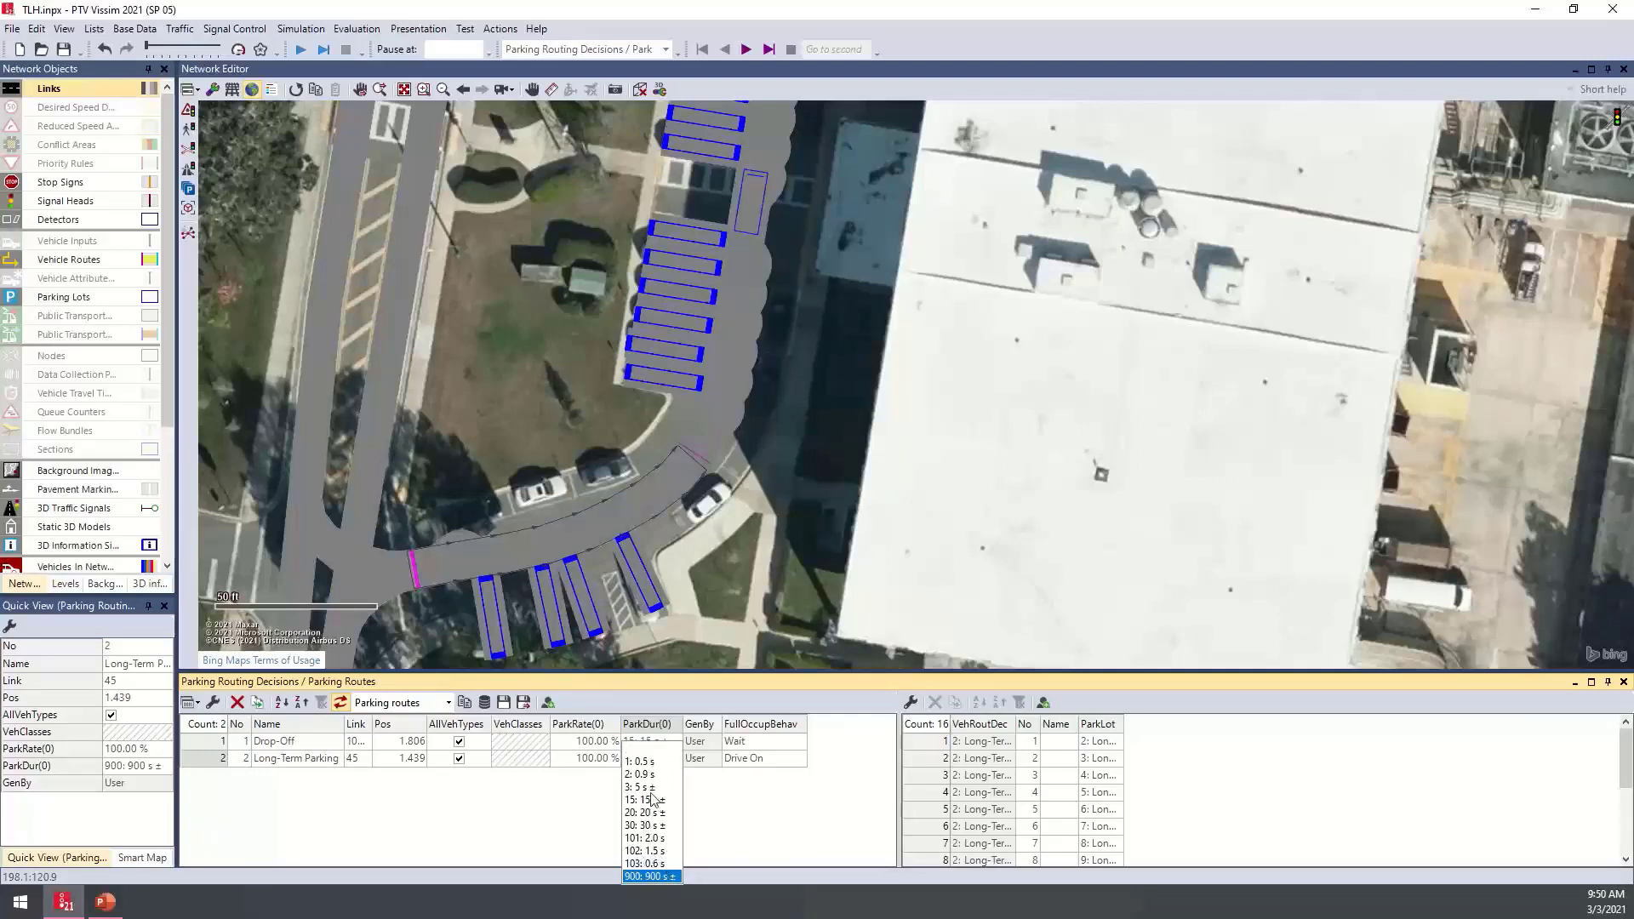
left_click(535, 813)
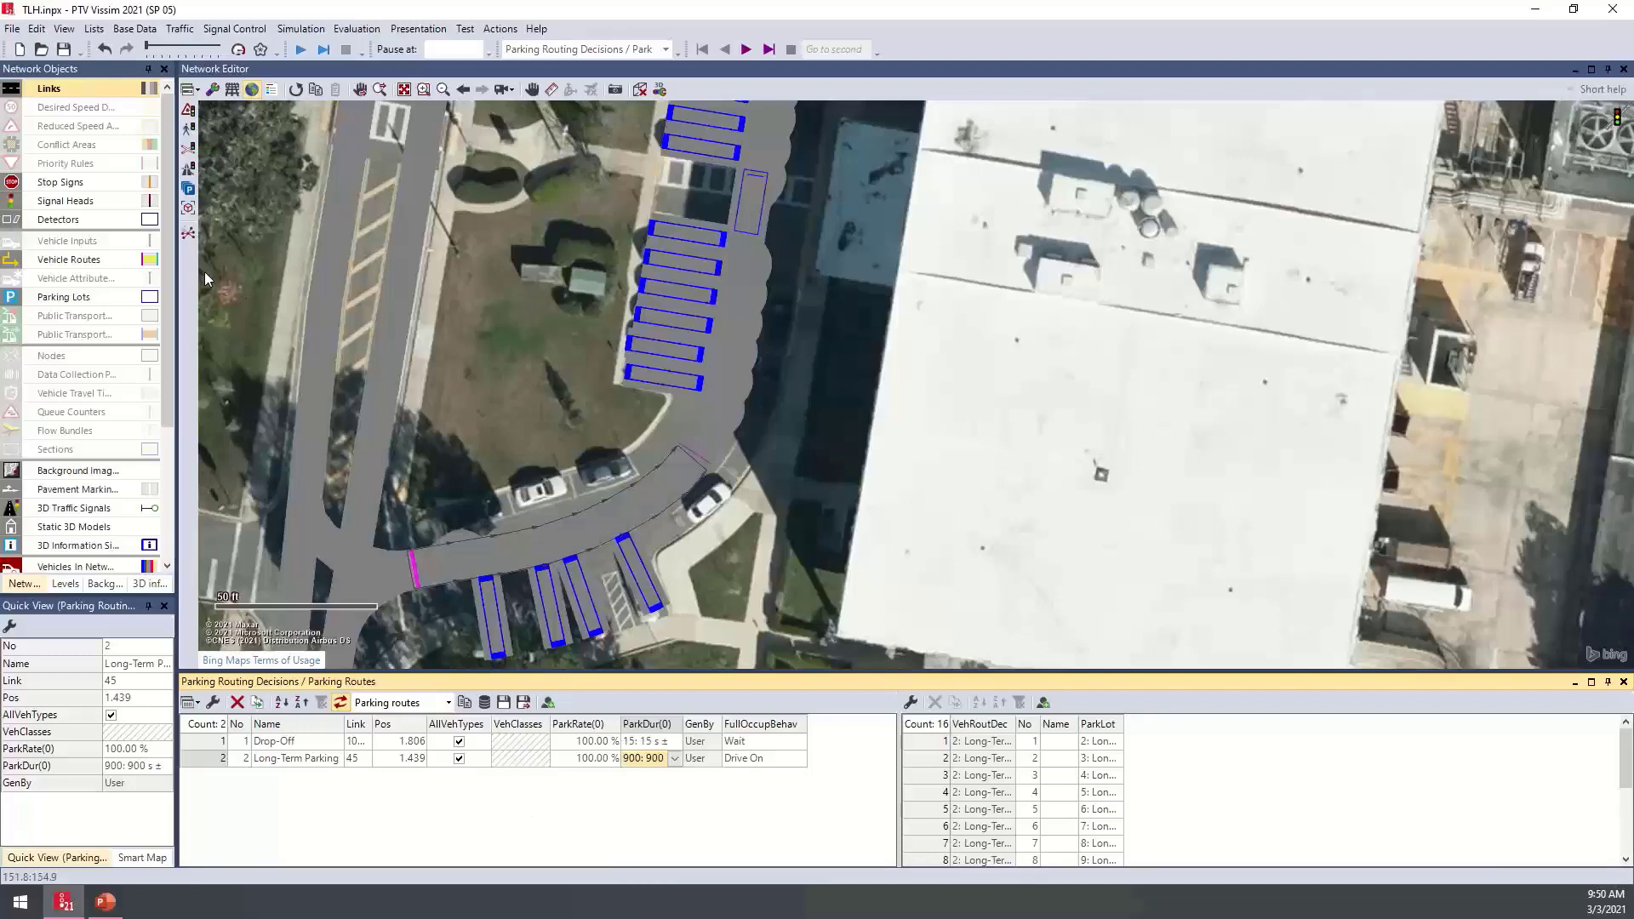
Locate the Time distributions among the base data distributions
left_click(134, 31)
mouse_move(202, 179)
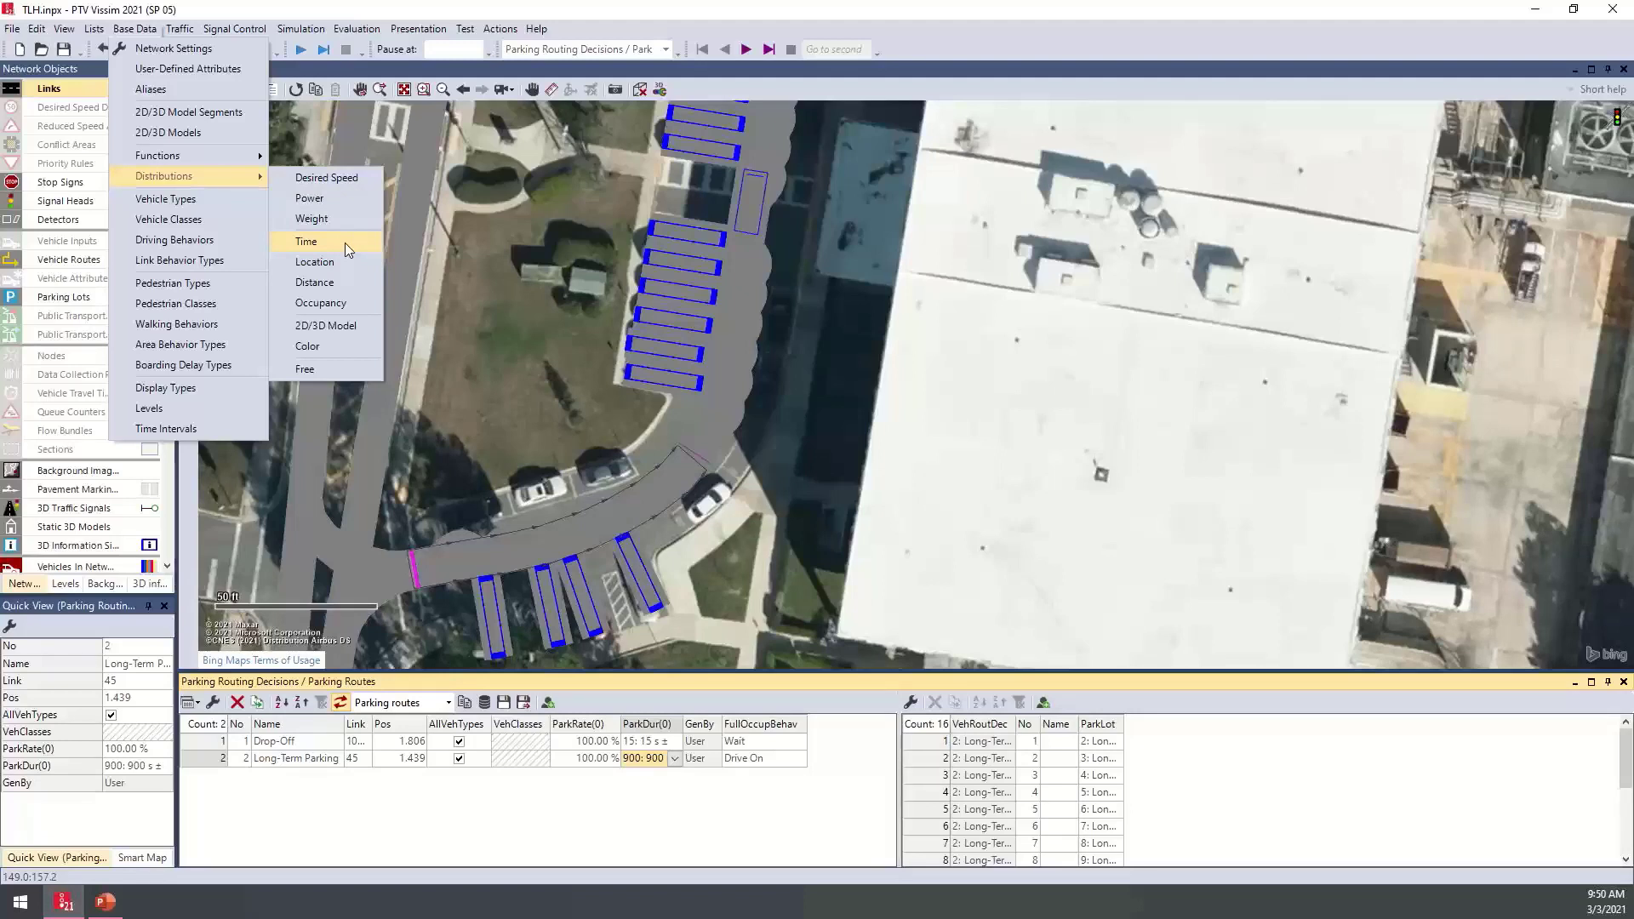
left_click(700, 824)
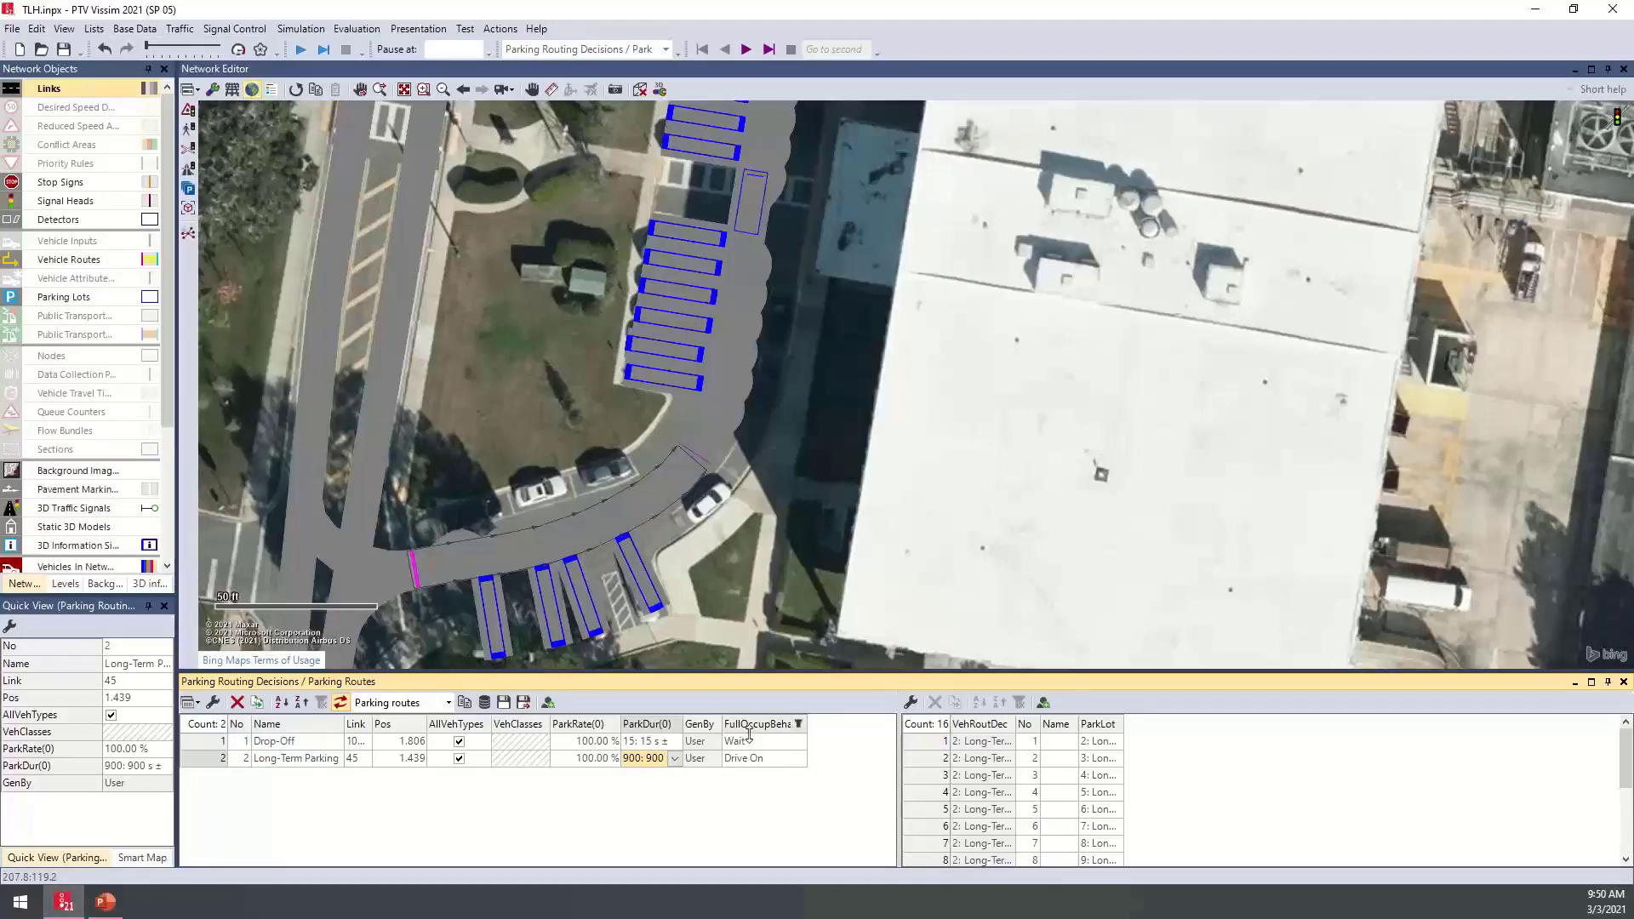
Compare the full-occupancy behavior assigned to the Drop-Off and Long-Term Parking routing decisions
left_click(748, 747)
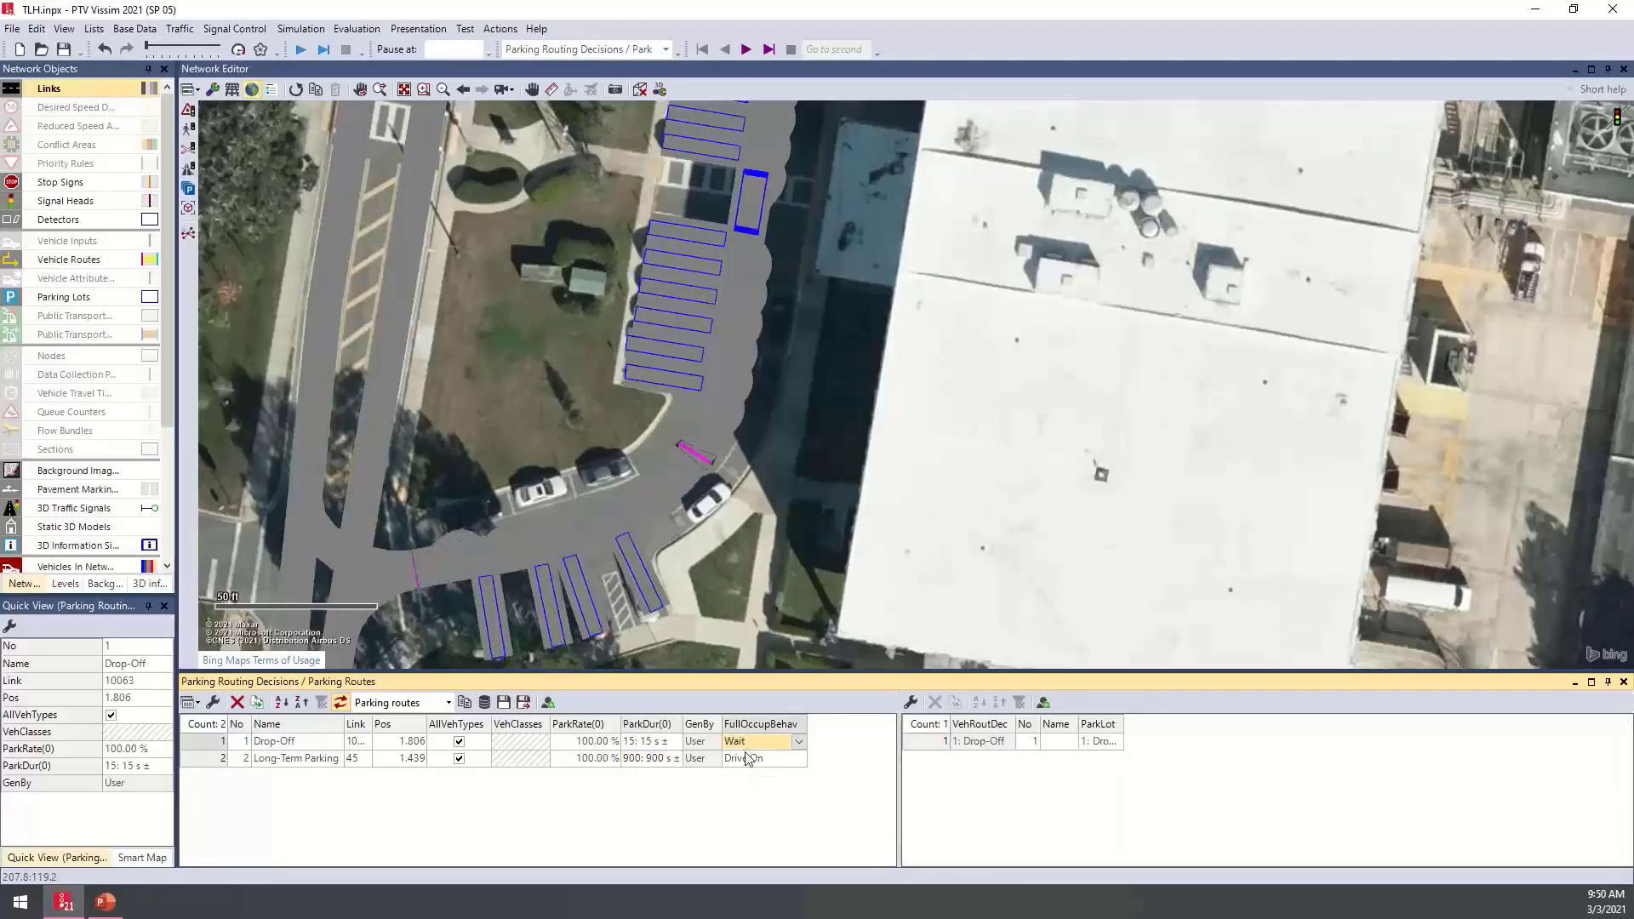
left_click(745, 758)
left_click(747, 741)
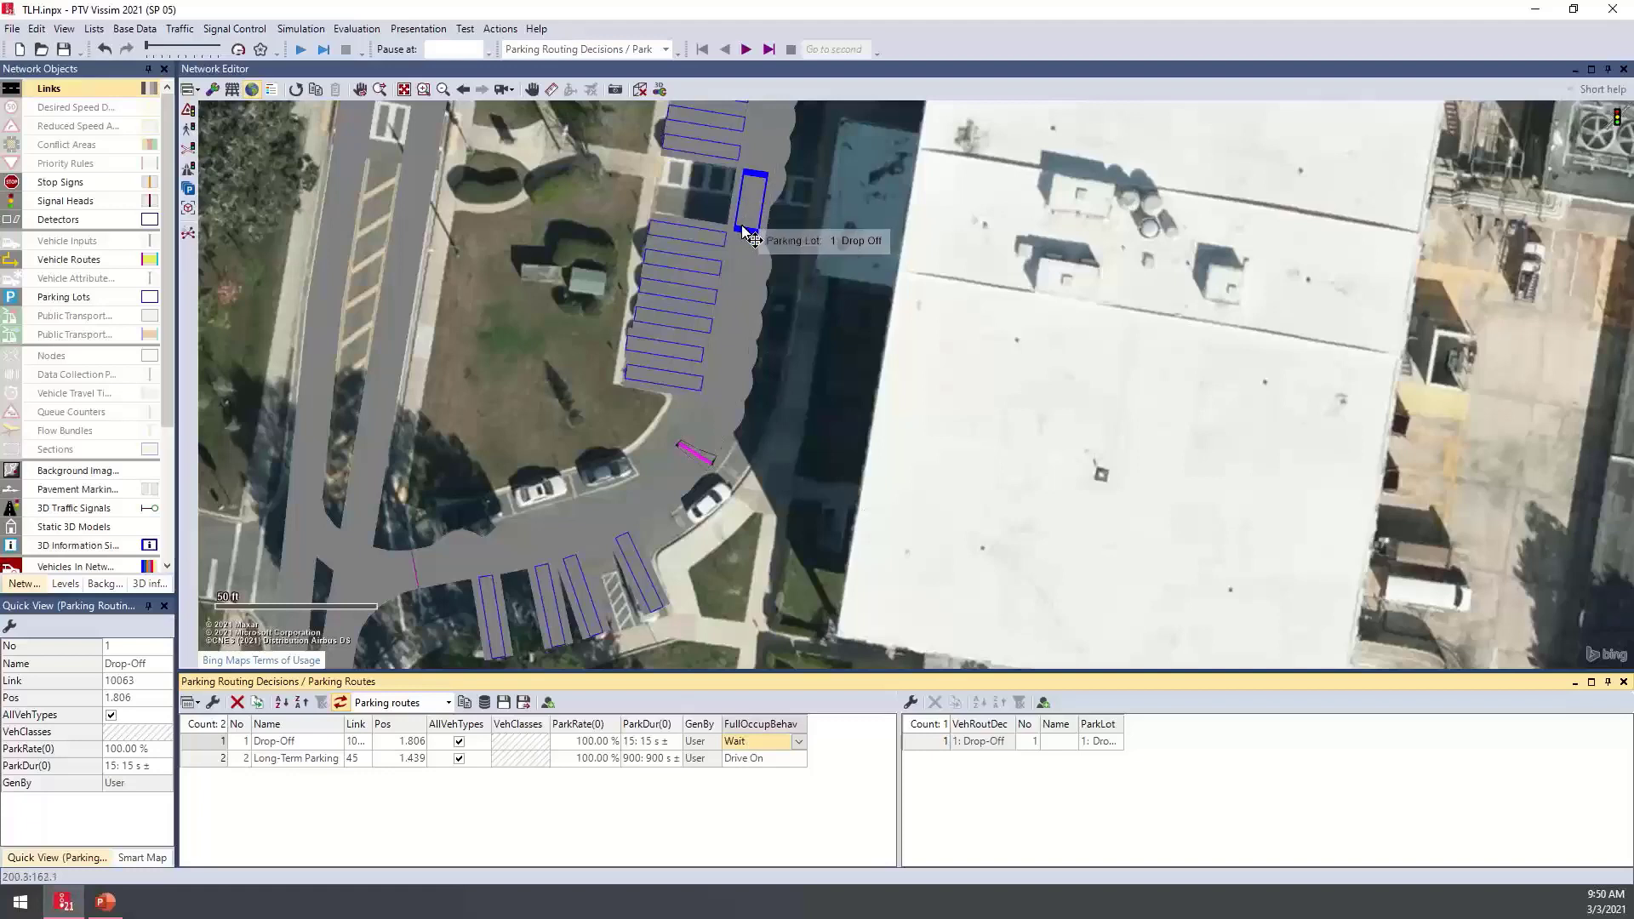
left_click(754, 758)
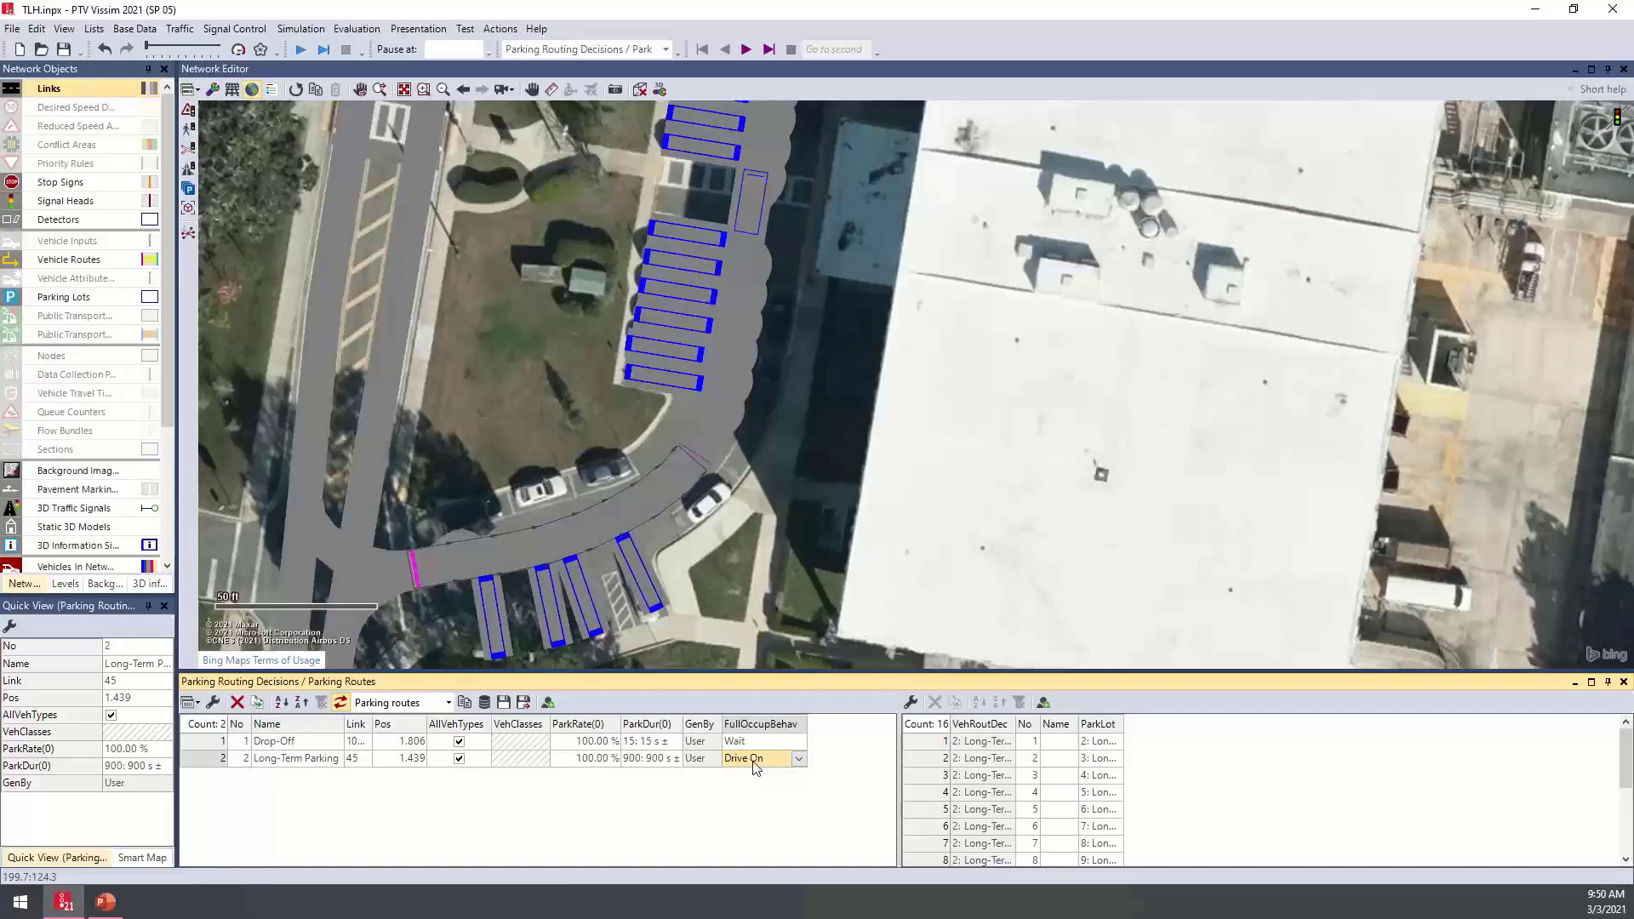
Close the parking routing decisions list and hide the aerial background map behind the network
left_click(782, 579)
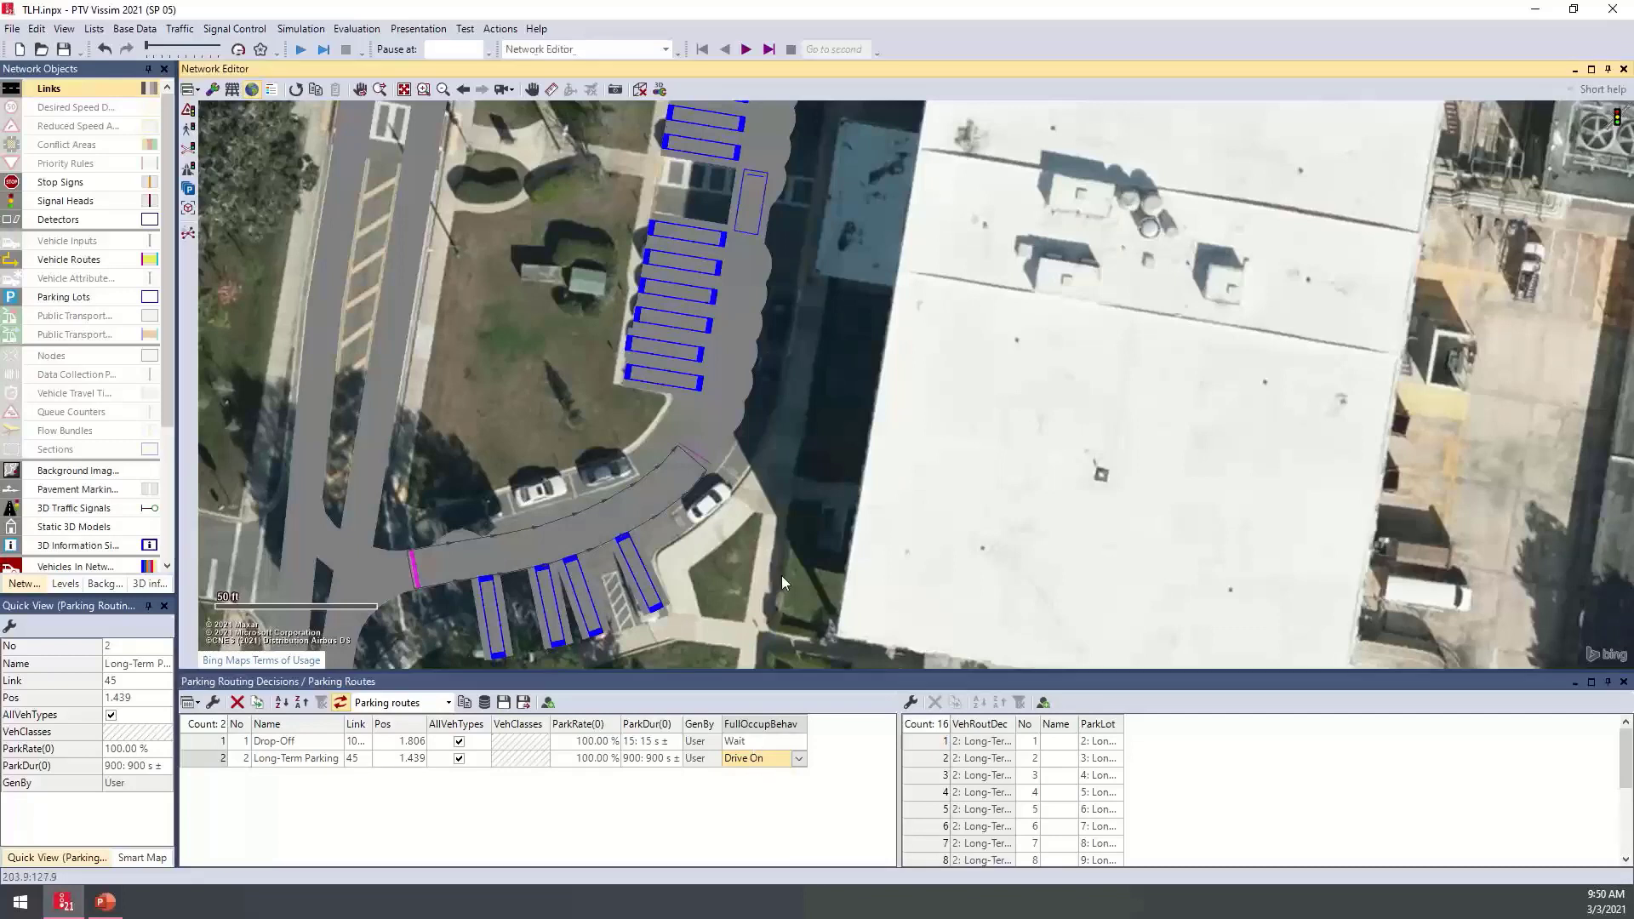
scroll(781, 575, "down", 1)
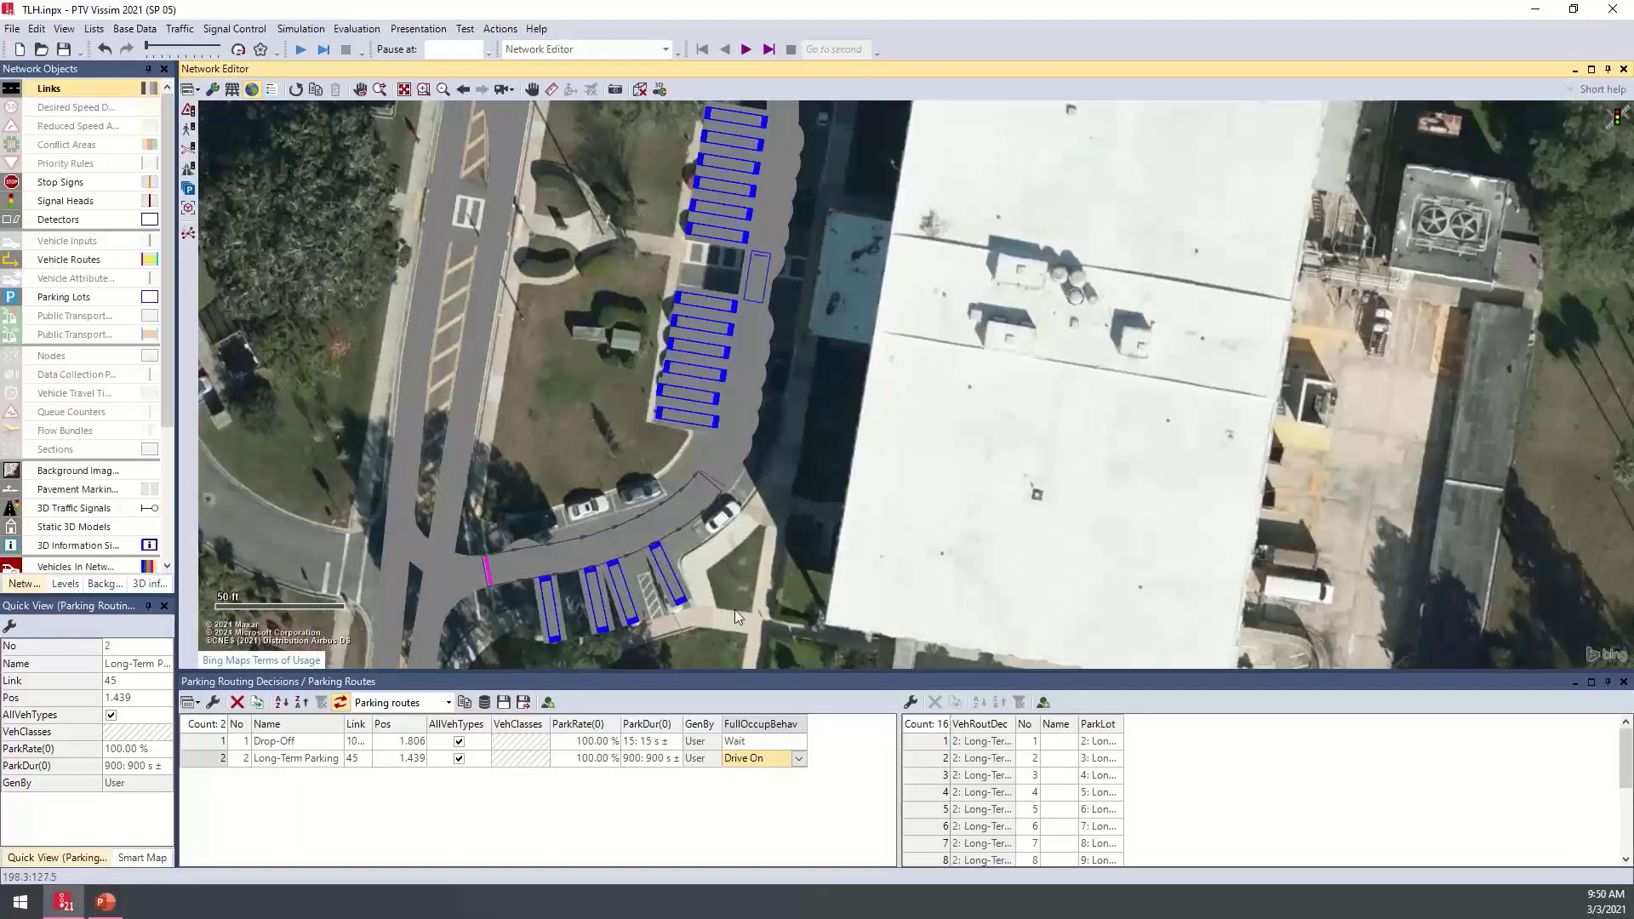
left_click(1623, 682)
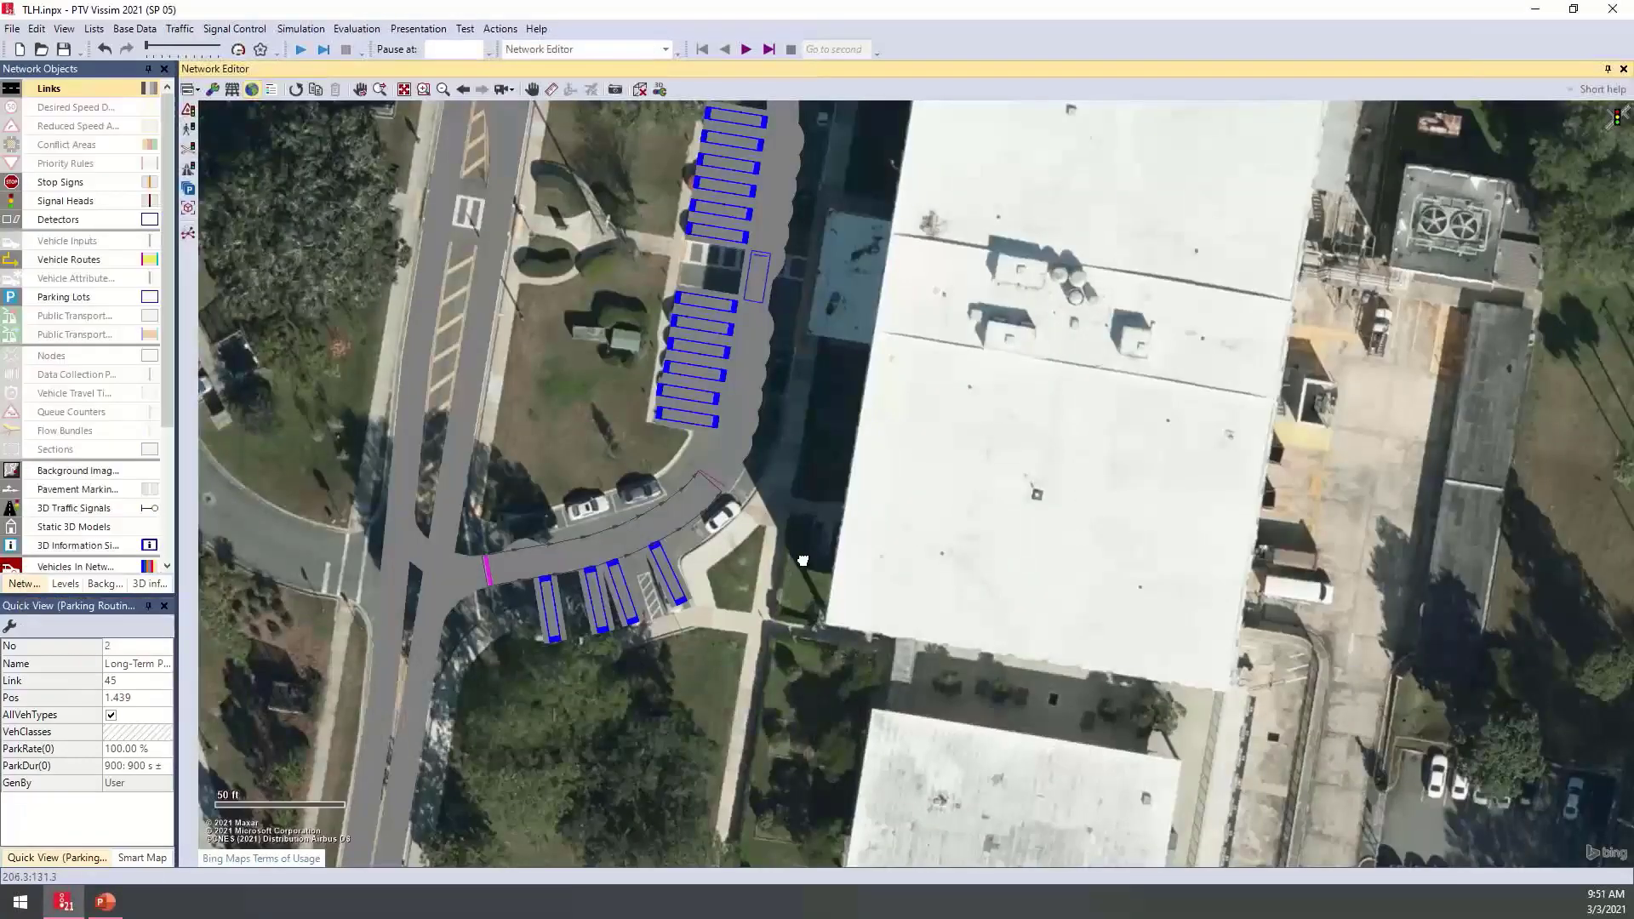
left_click_drag(802, 561, 812, 622)
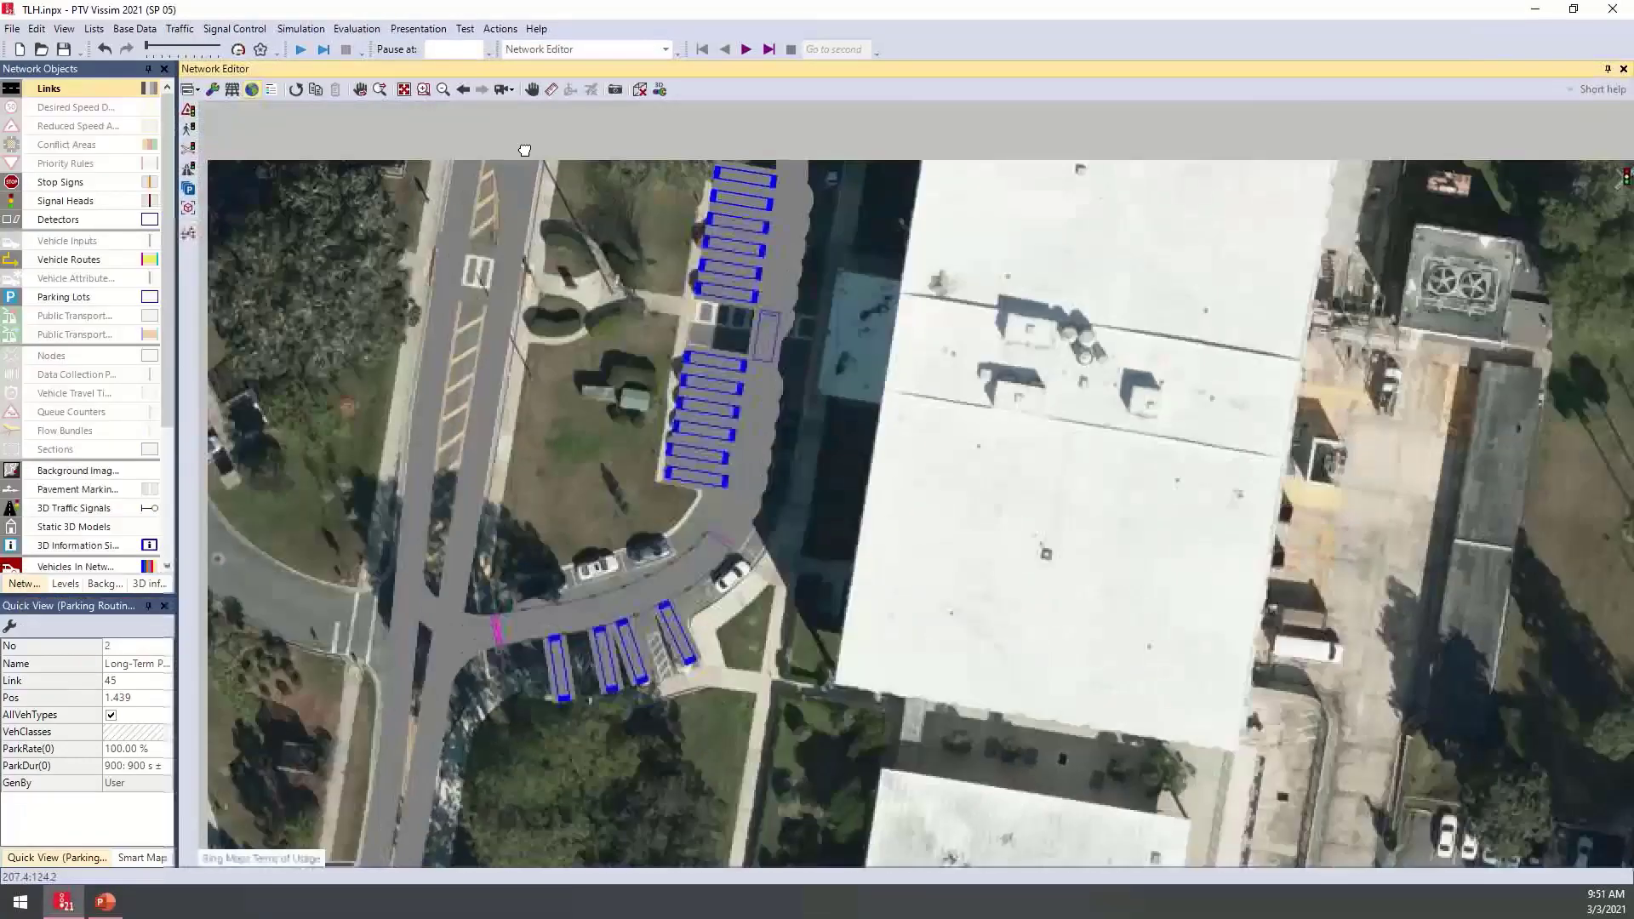
left_click(253, 91)
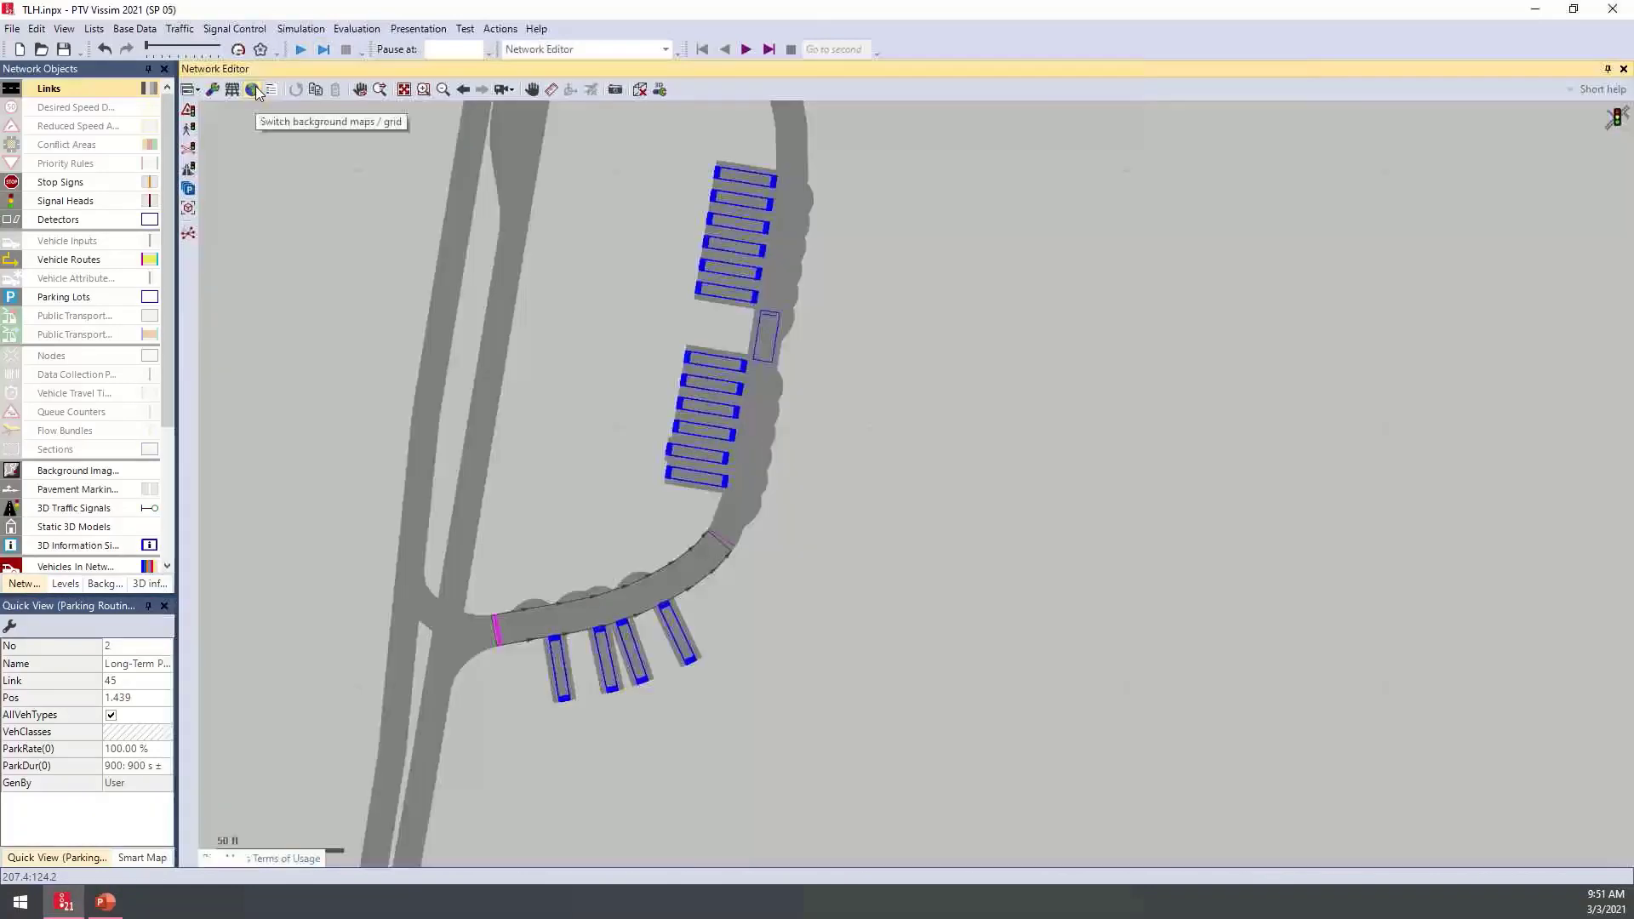
Open the list of parking lot groups together with their assigned parking lots
left_click(134, 29)
mouse_move(99, 33)
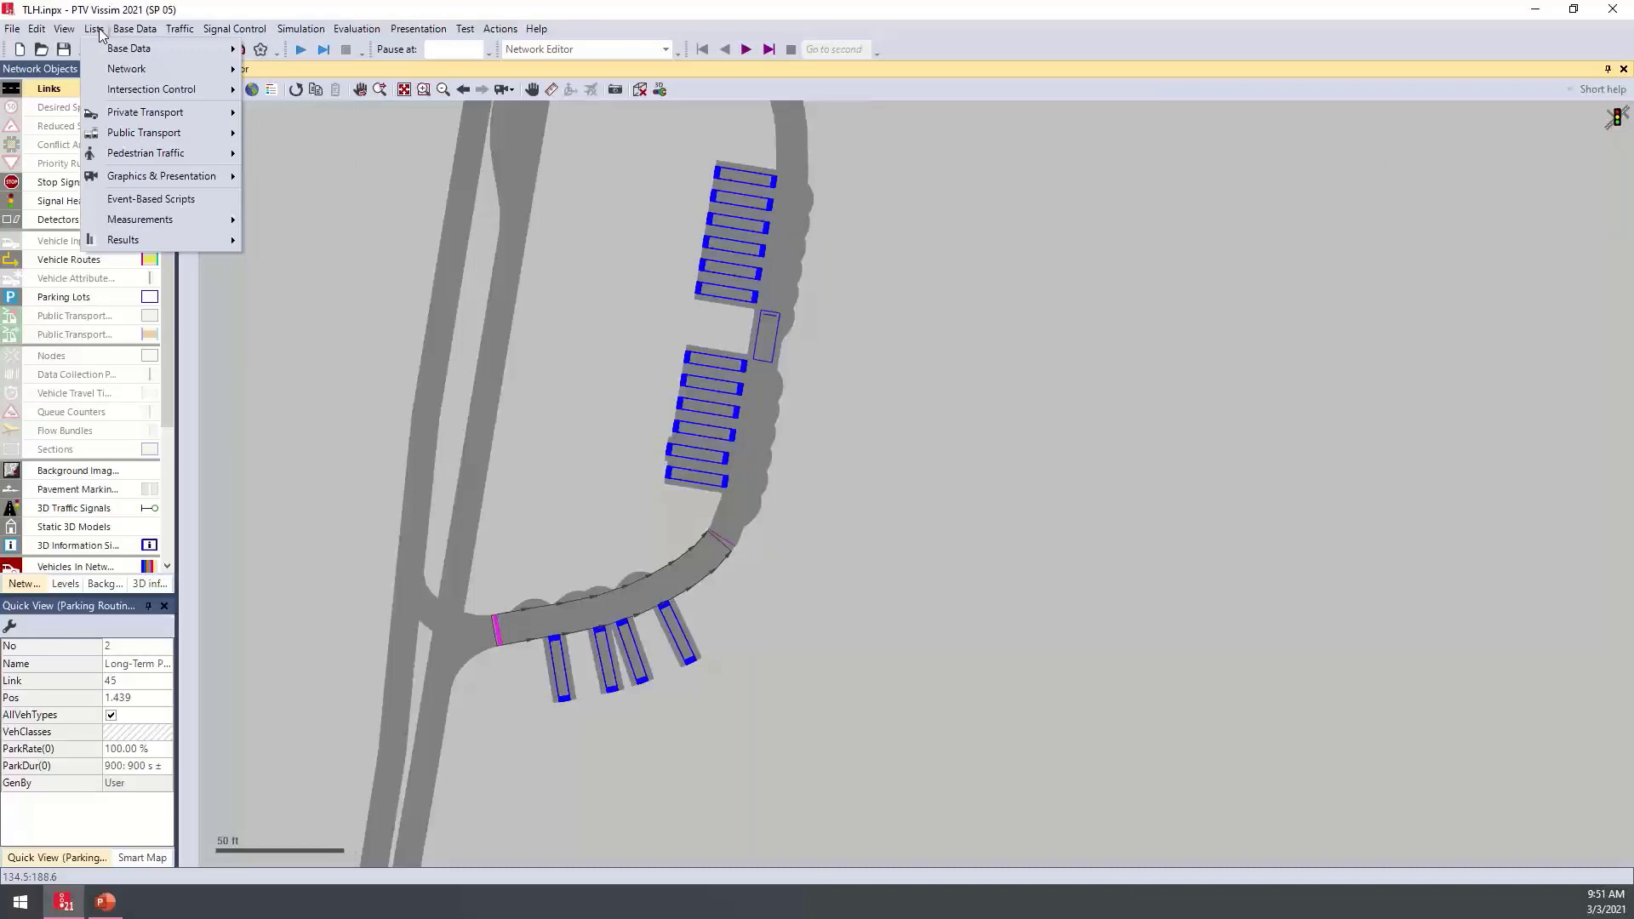
mouse_move(114, 115)
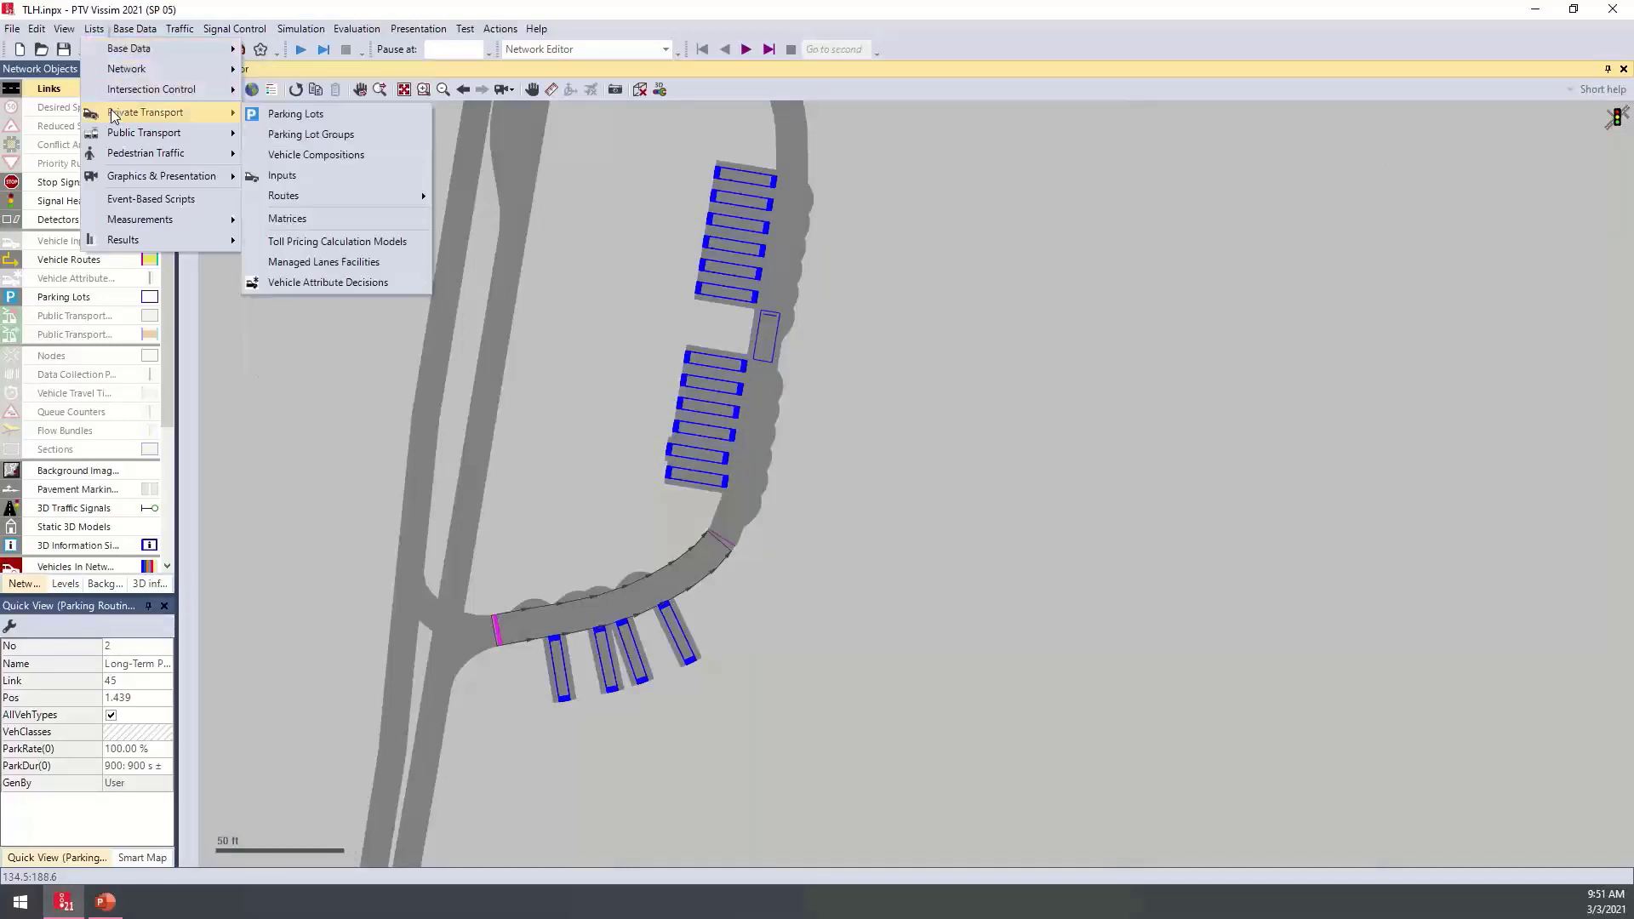
left_click(380, 135)
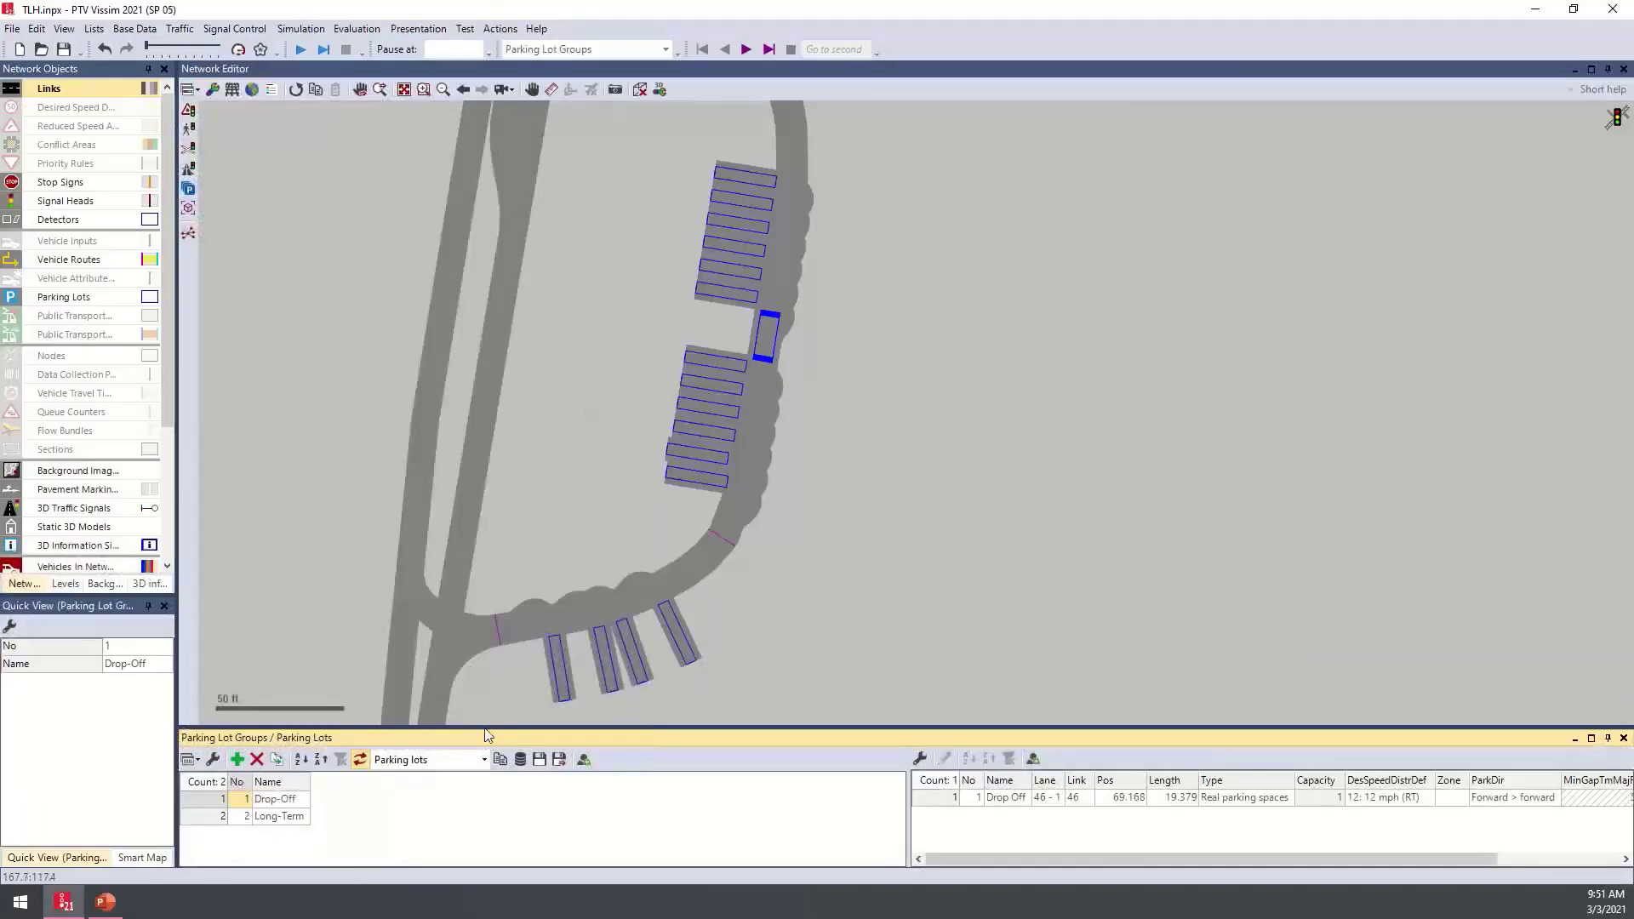
Review which parking lots belong to the Drop-Off and Long-Term groups, and close the list
left_click_drag(485, 725, 484, 706)
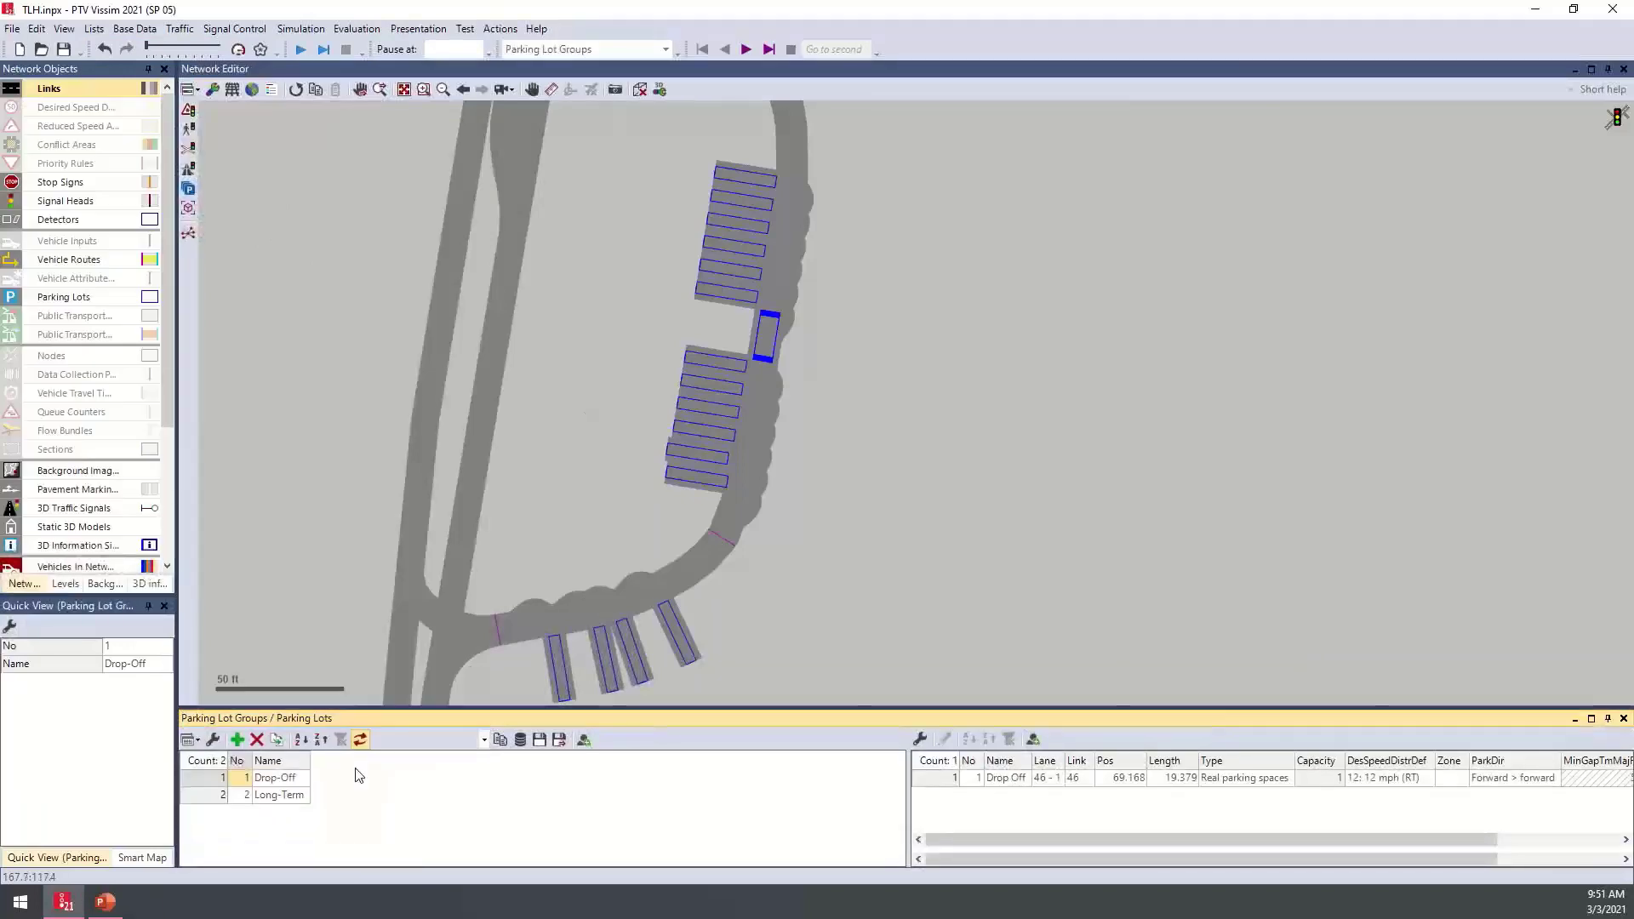
left_click(276, 796)
key("Up")
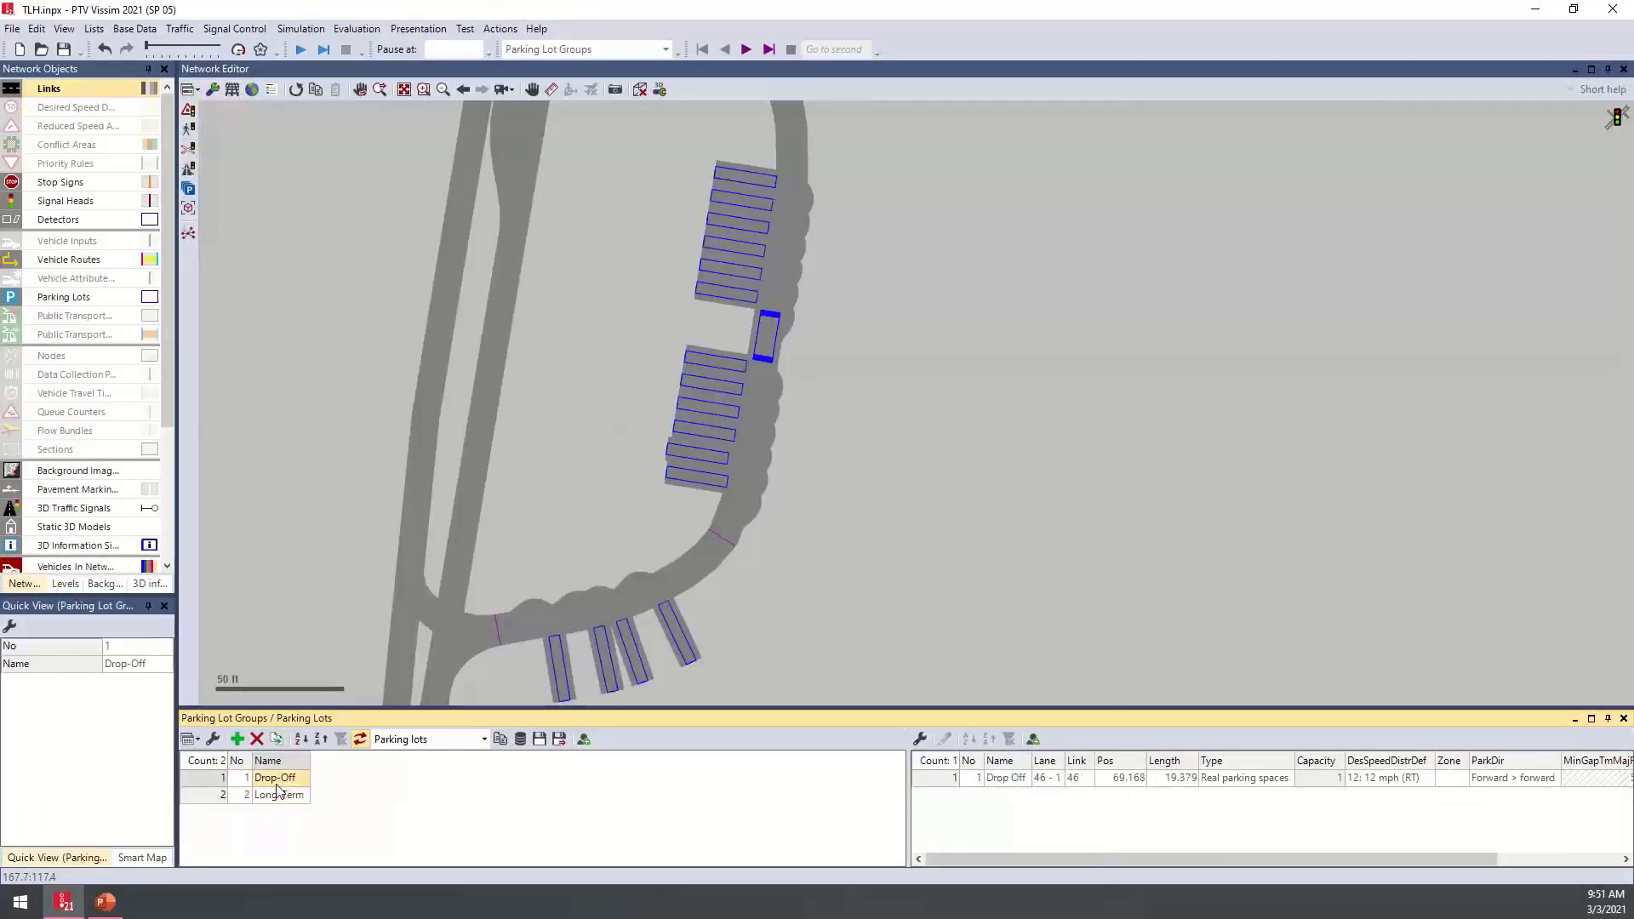
left_click(280, 797)
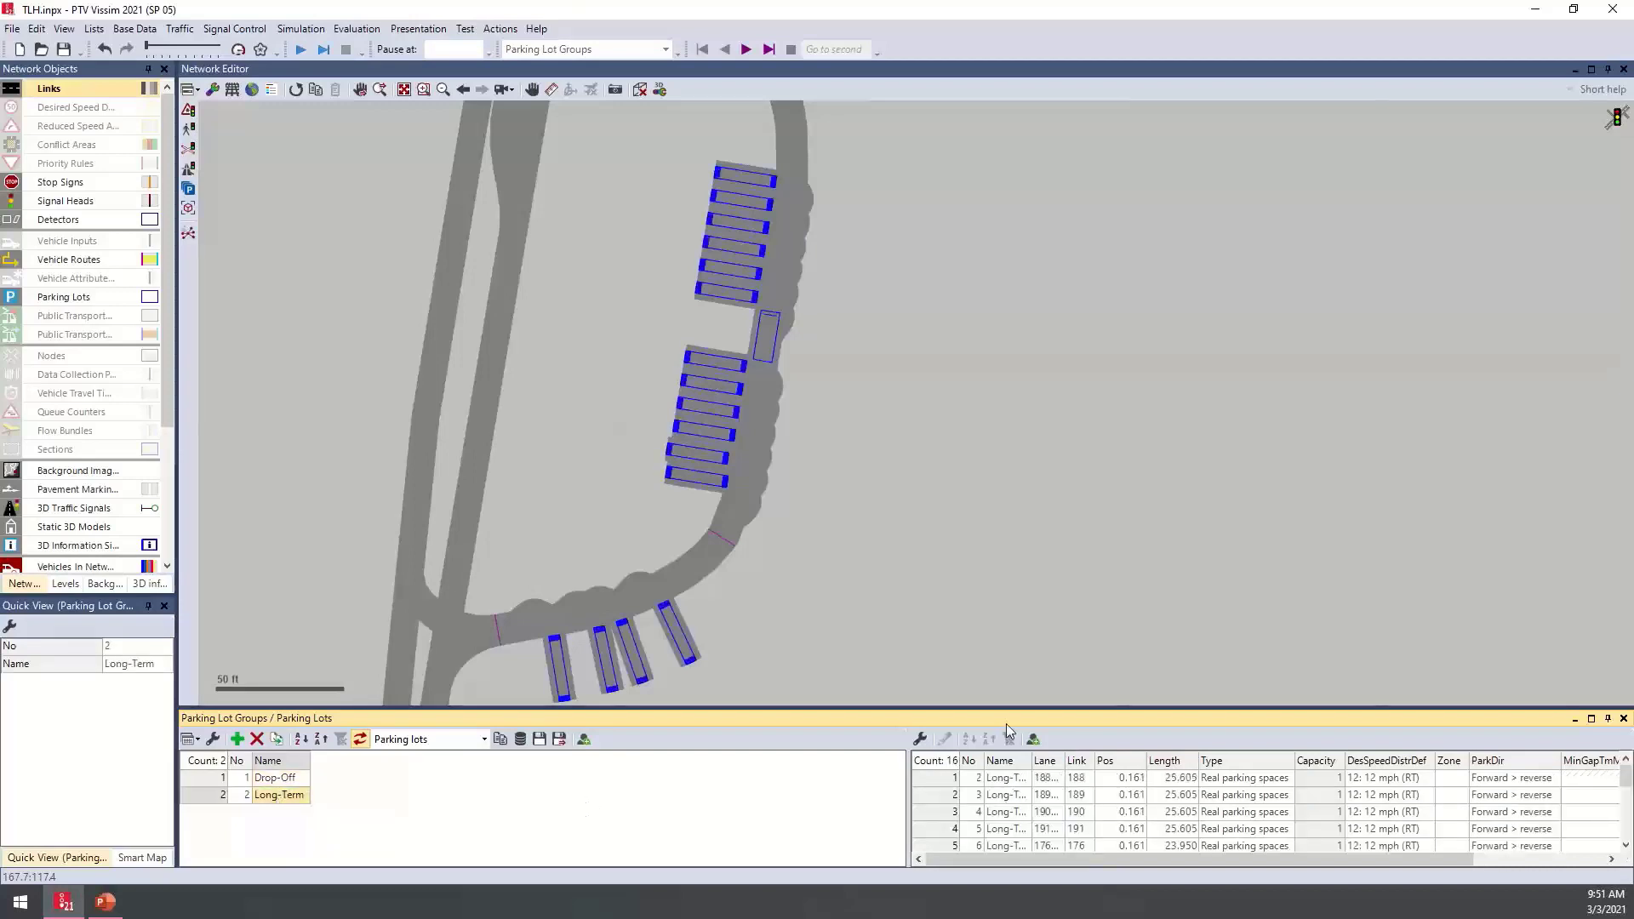
left_click_drag(1009, 711, 1009, 665)
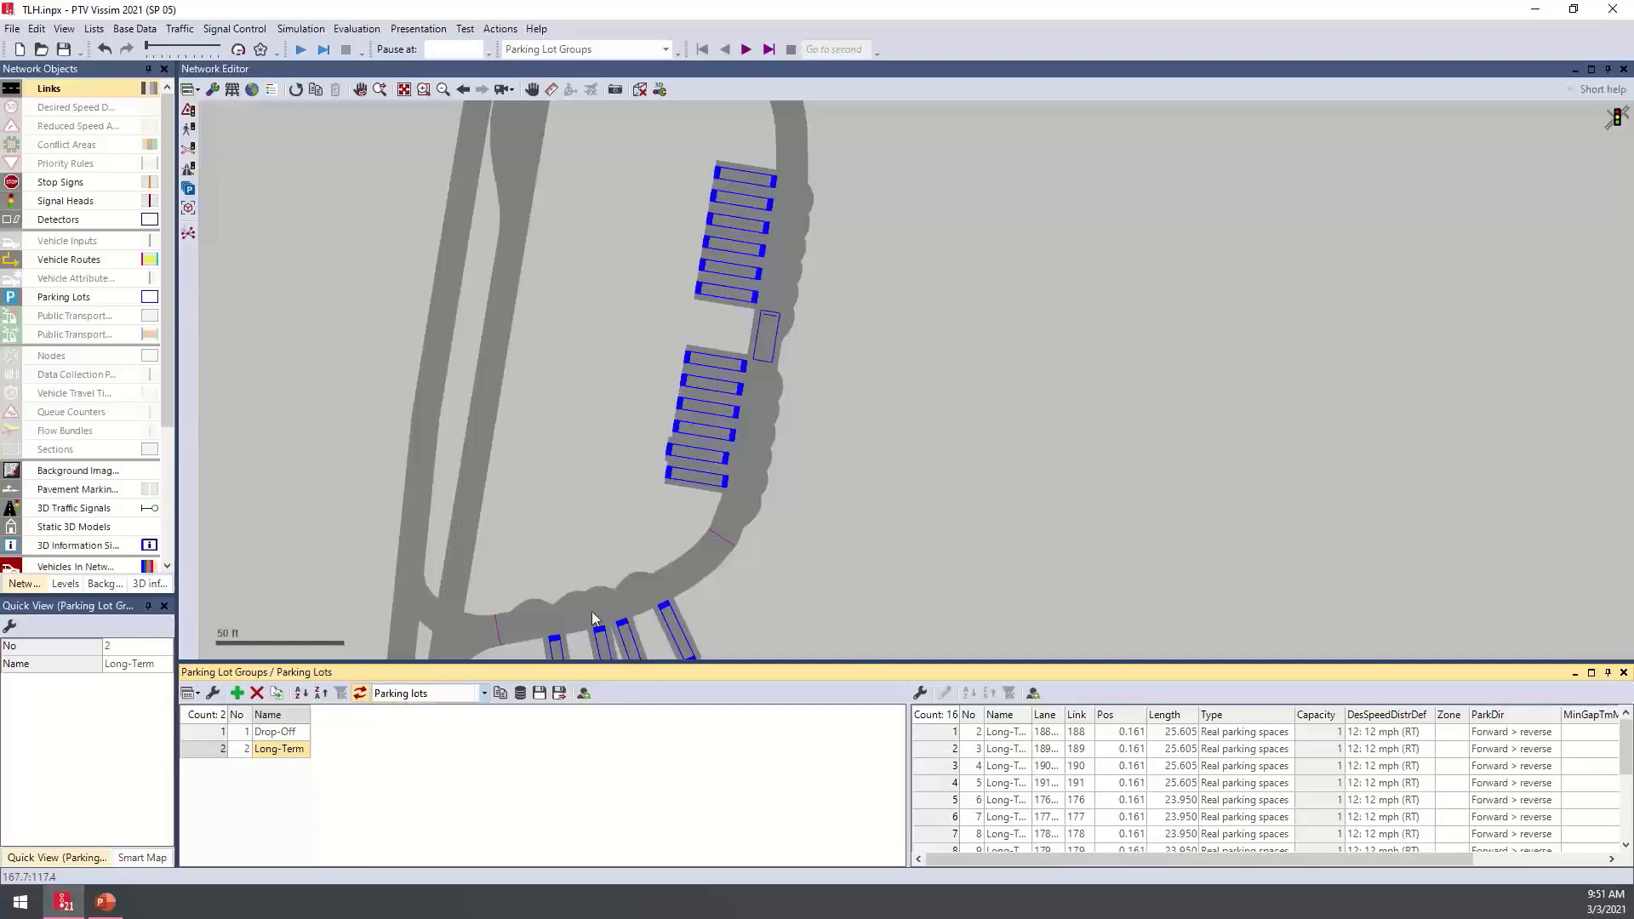
left_click(265, 731)
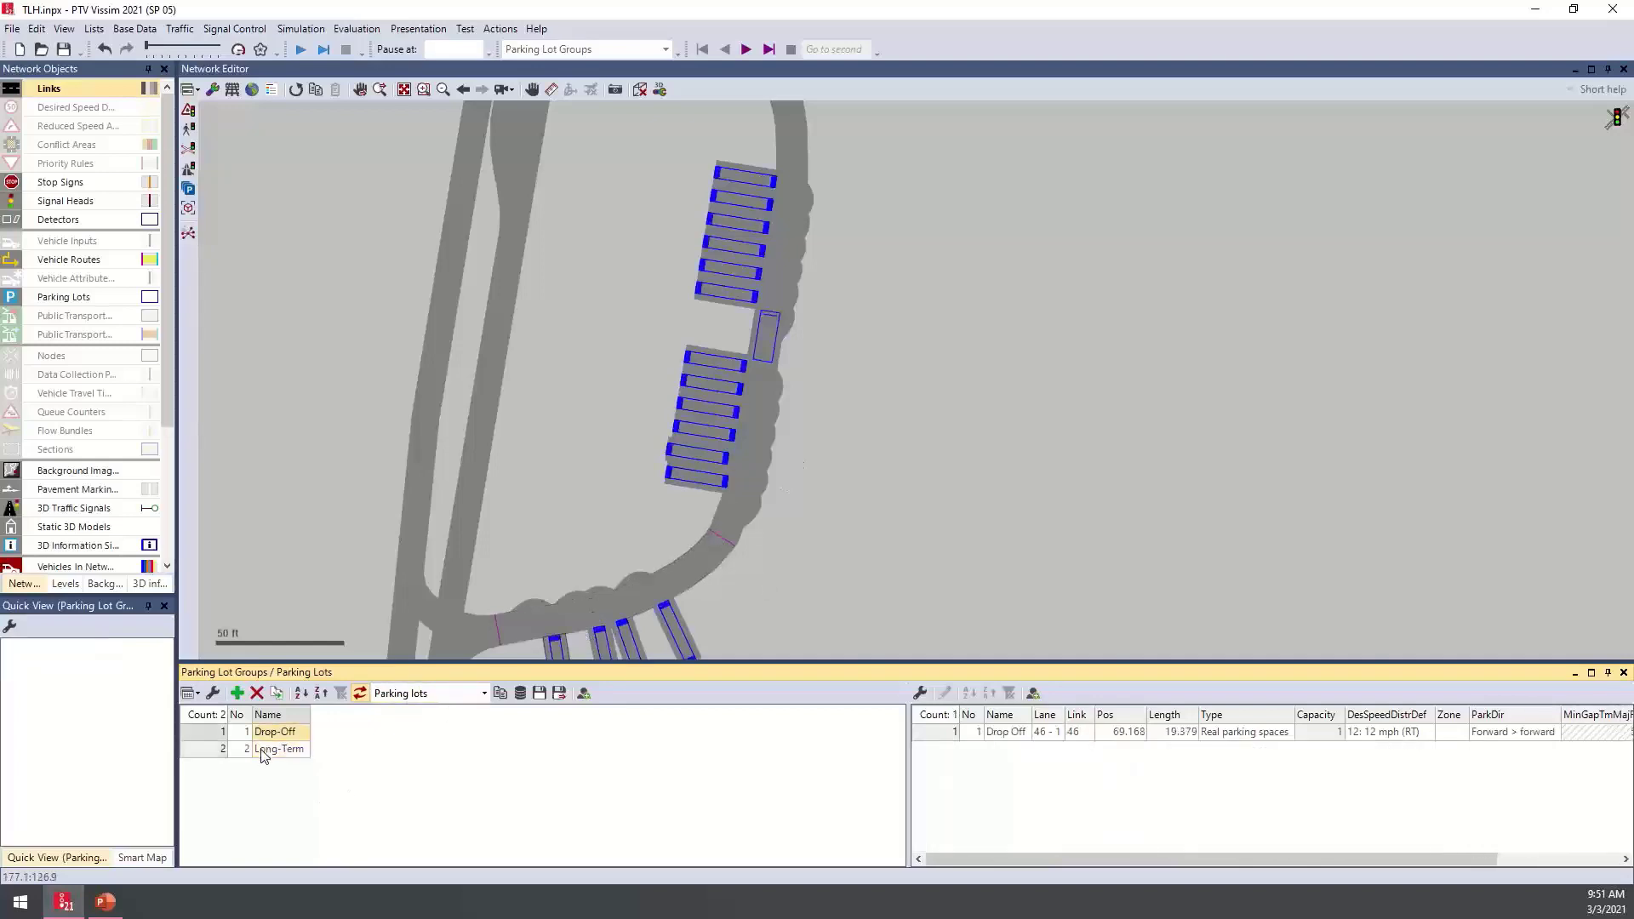
left_click(264, 752)
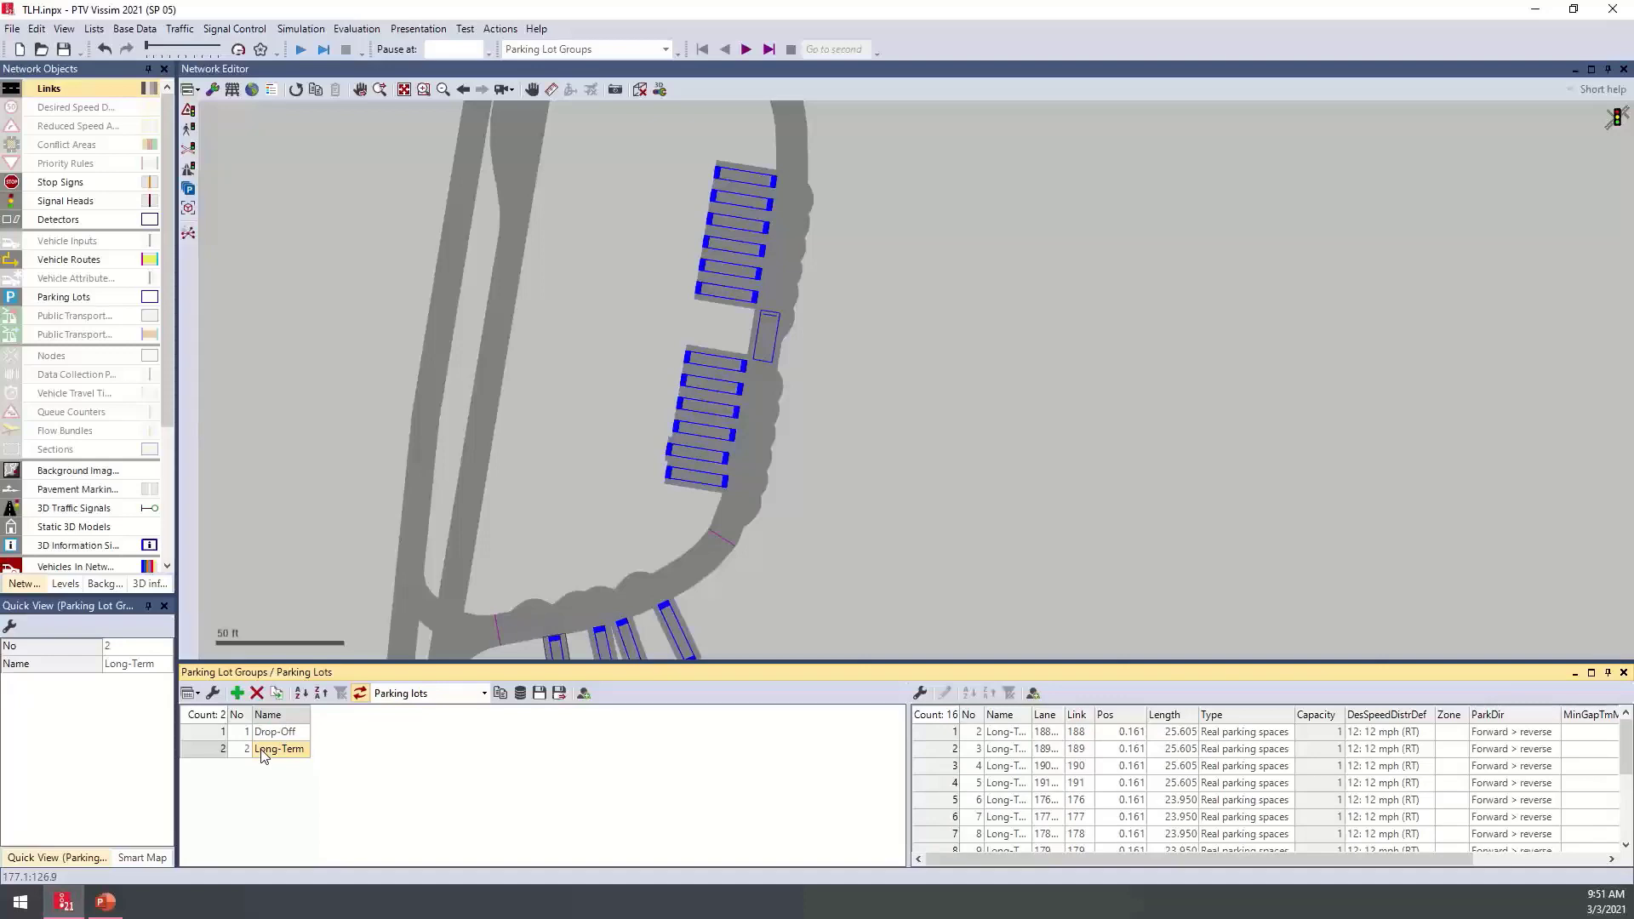
left_click(1623, 676)
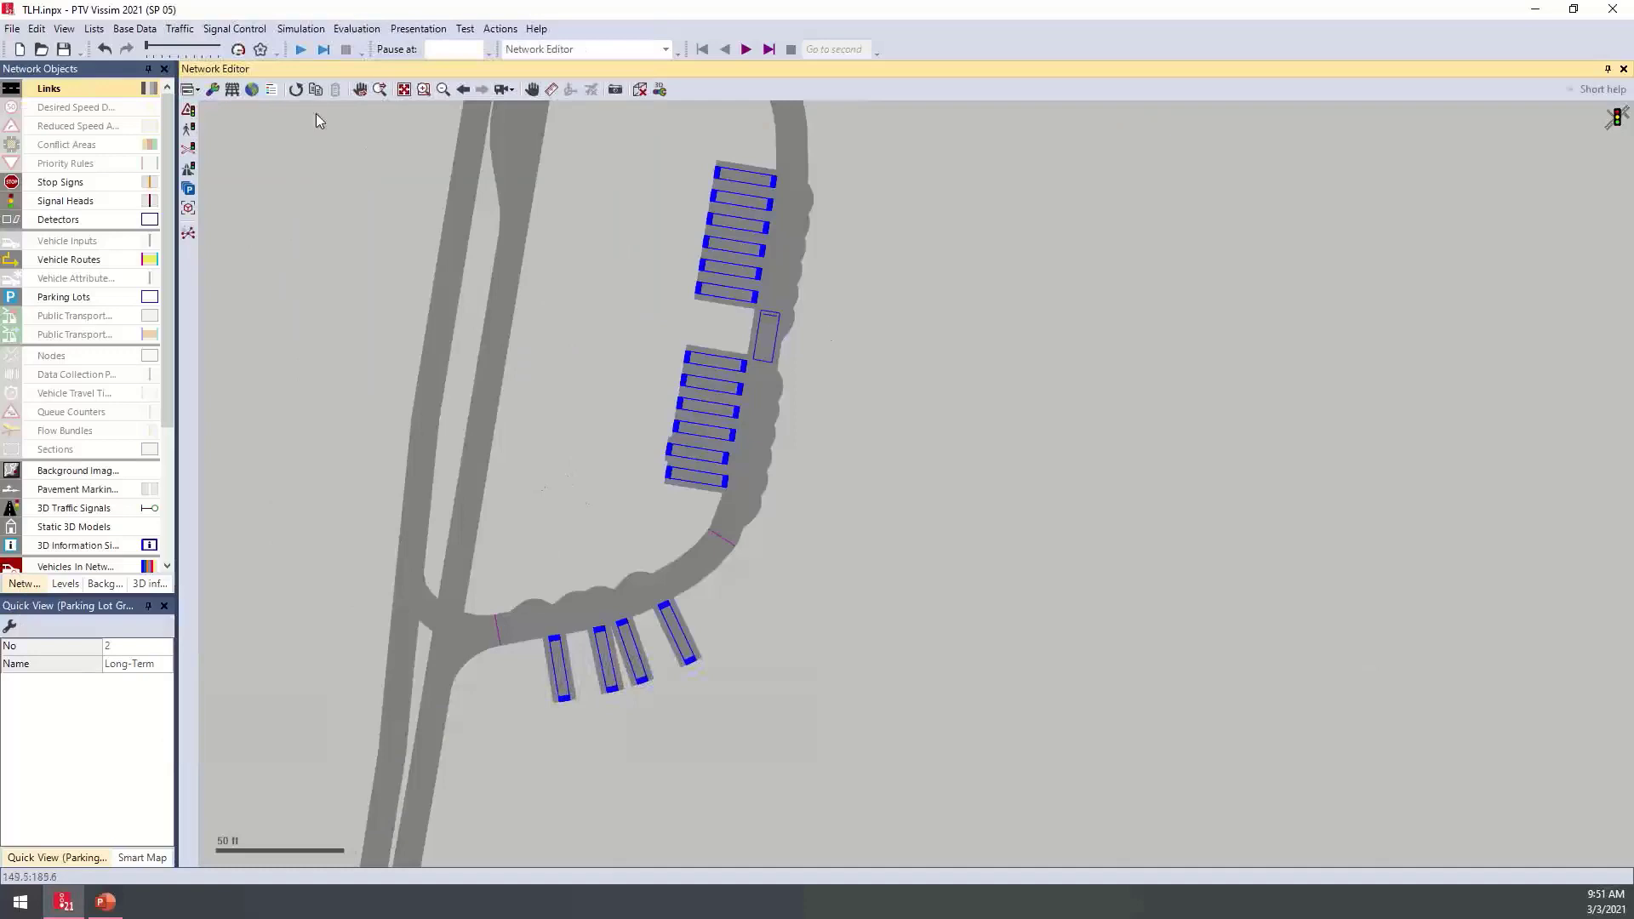
Start a continuous simulation run without saving the changes, and enlarge the network objects list
left_click(302, 51)
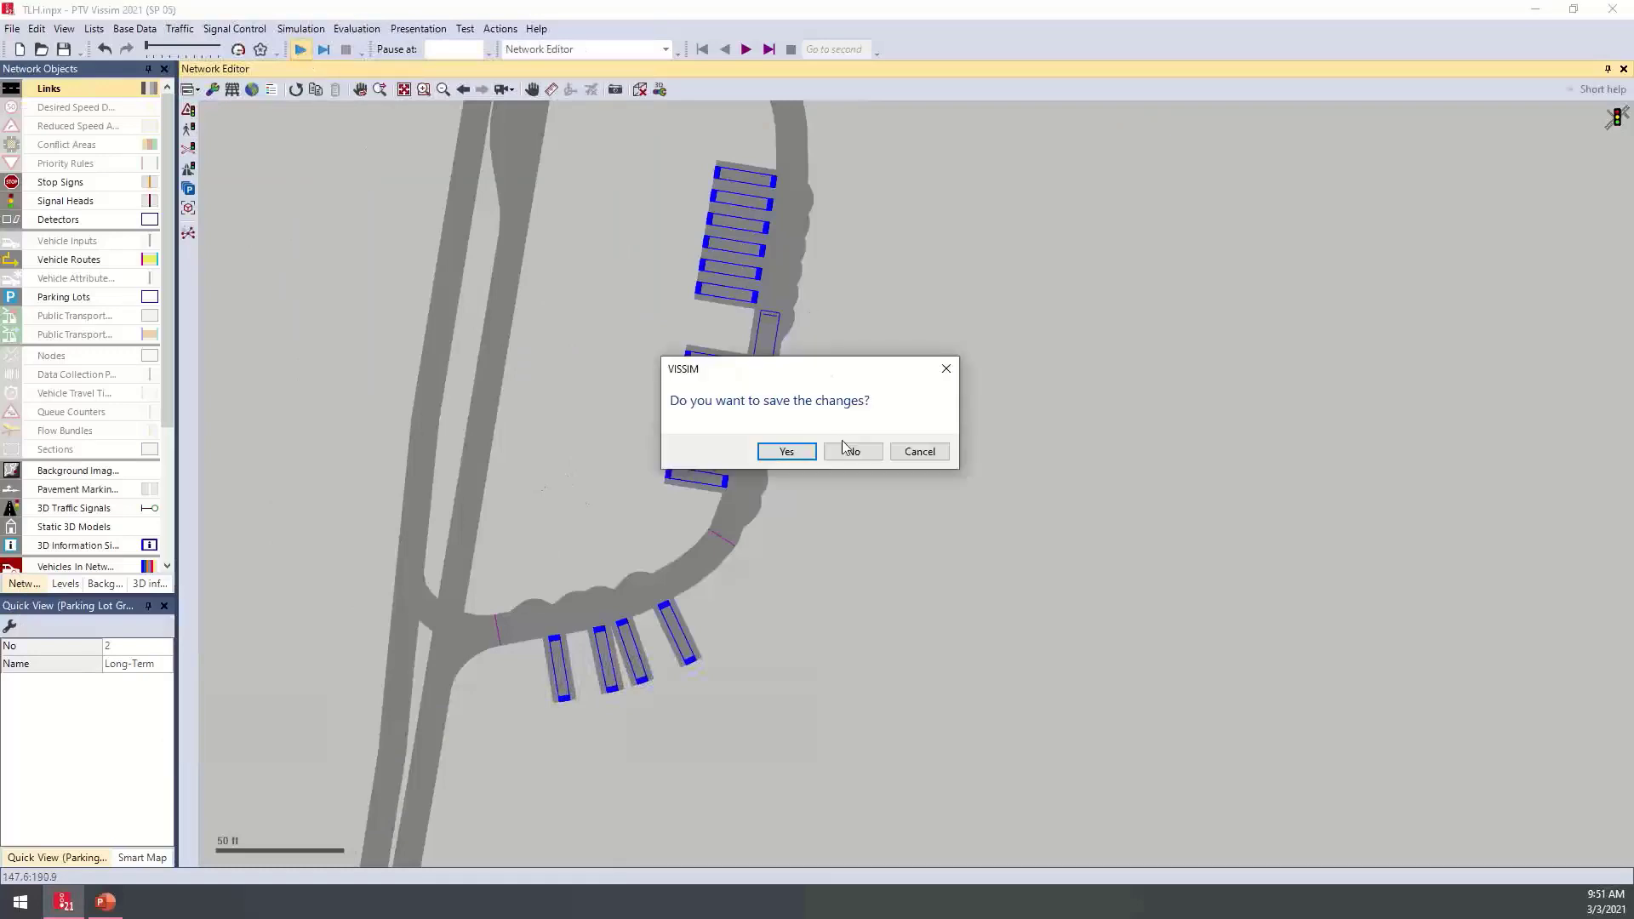
left_click(845, 448)
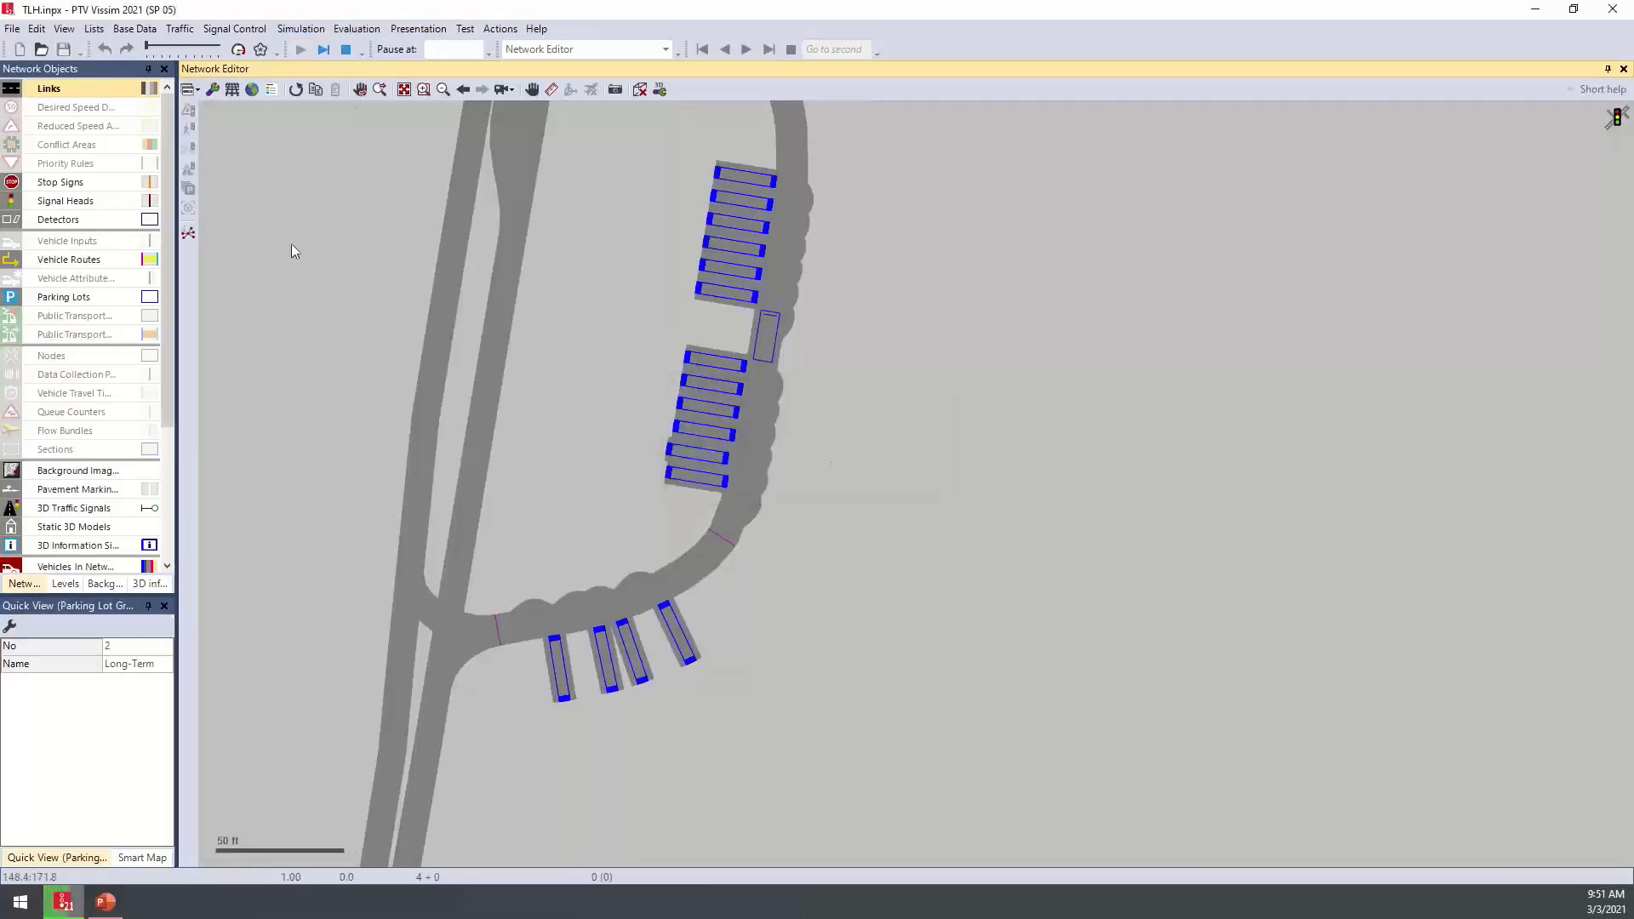
left_click_drag(130, 598, 135, 653)
left_click_drag(177, 529, 210, 528)
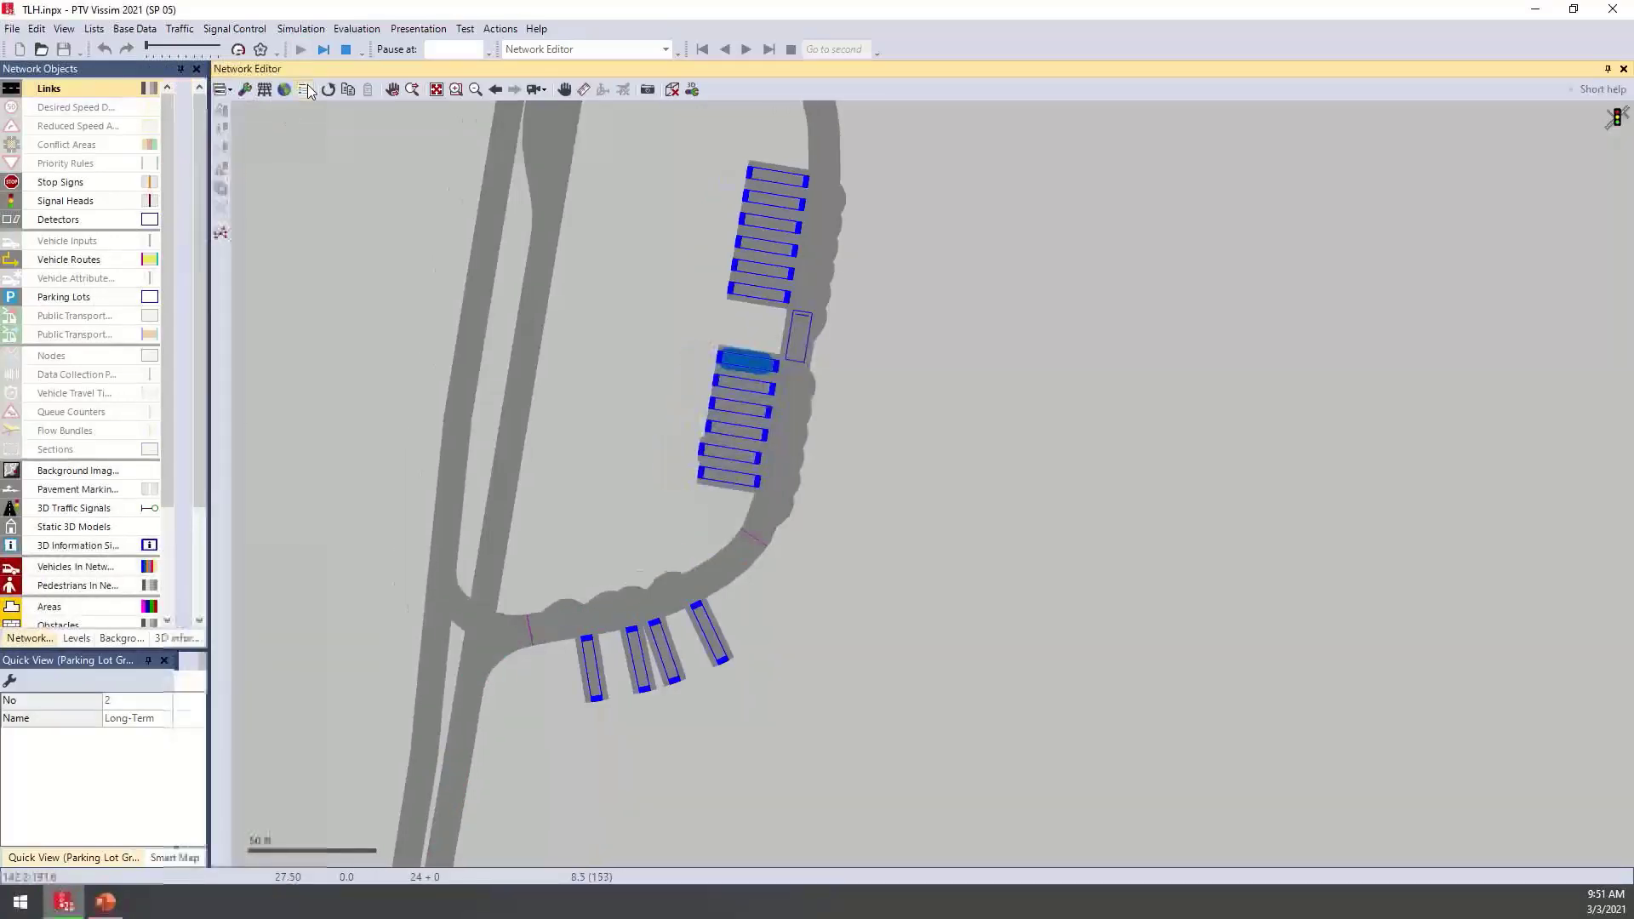
Show the parking state legend and check the drawing mode of the vehicles in the network
left_click(304, 89)
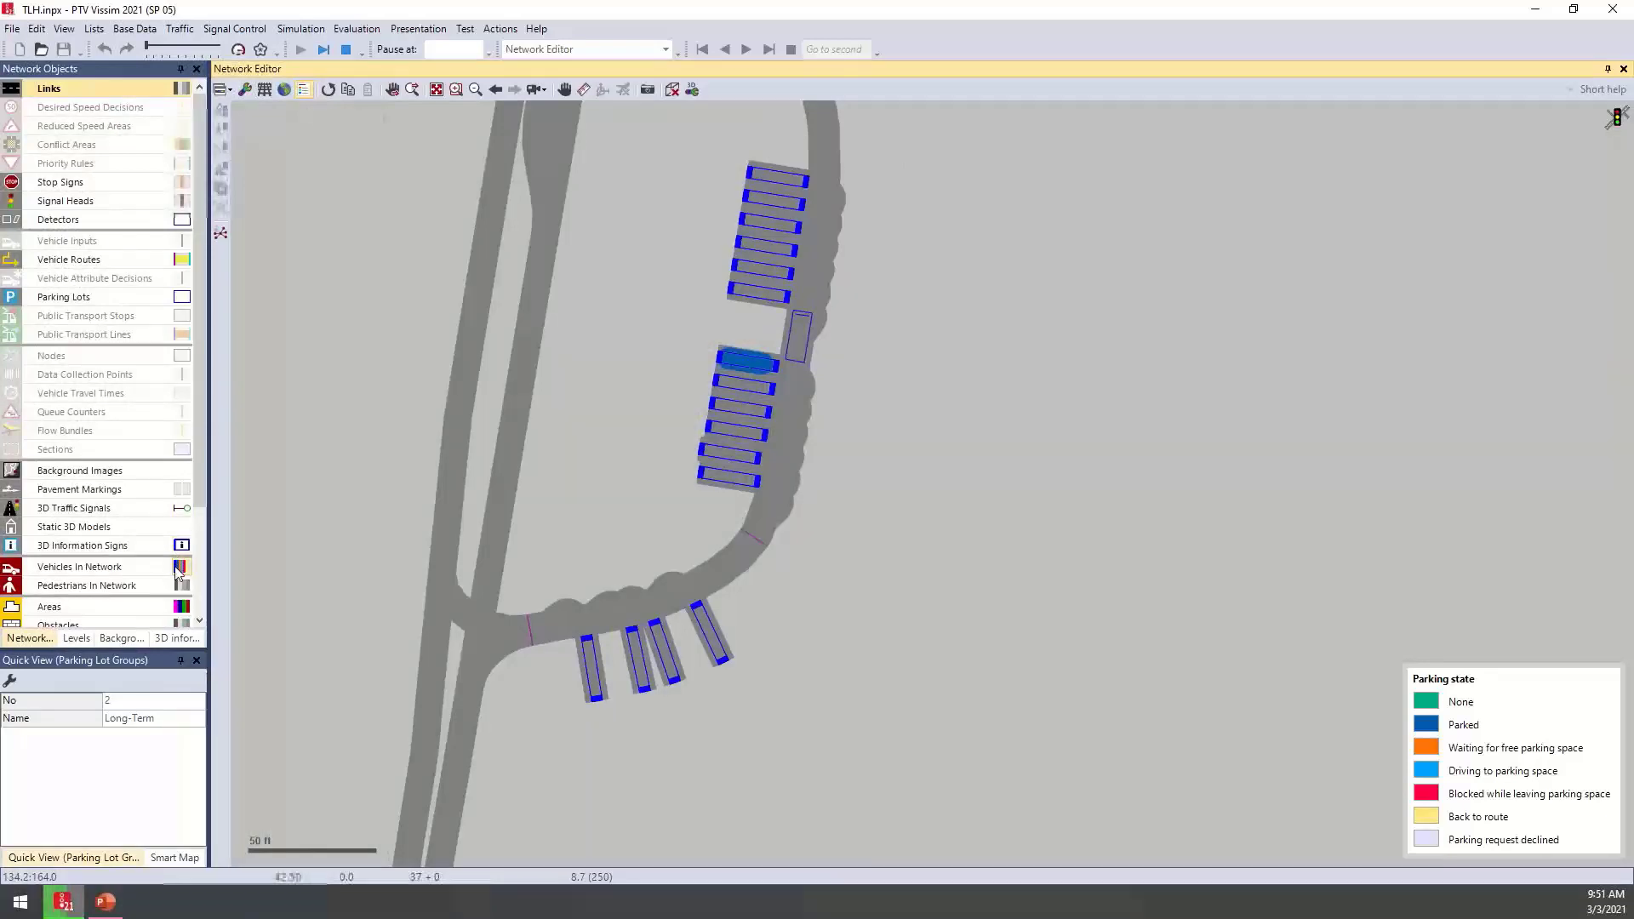
left_click(181, 566)
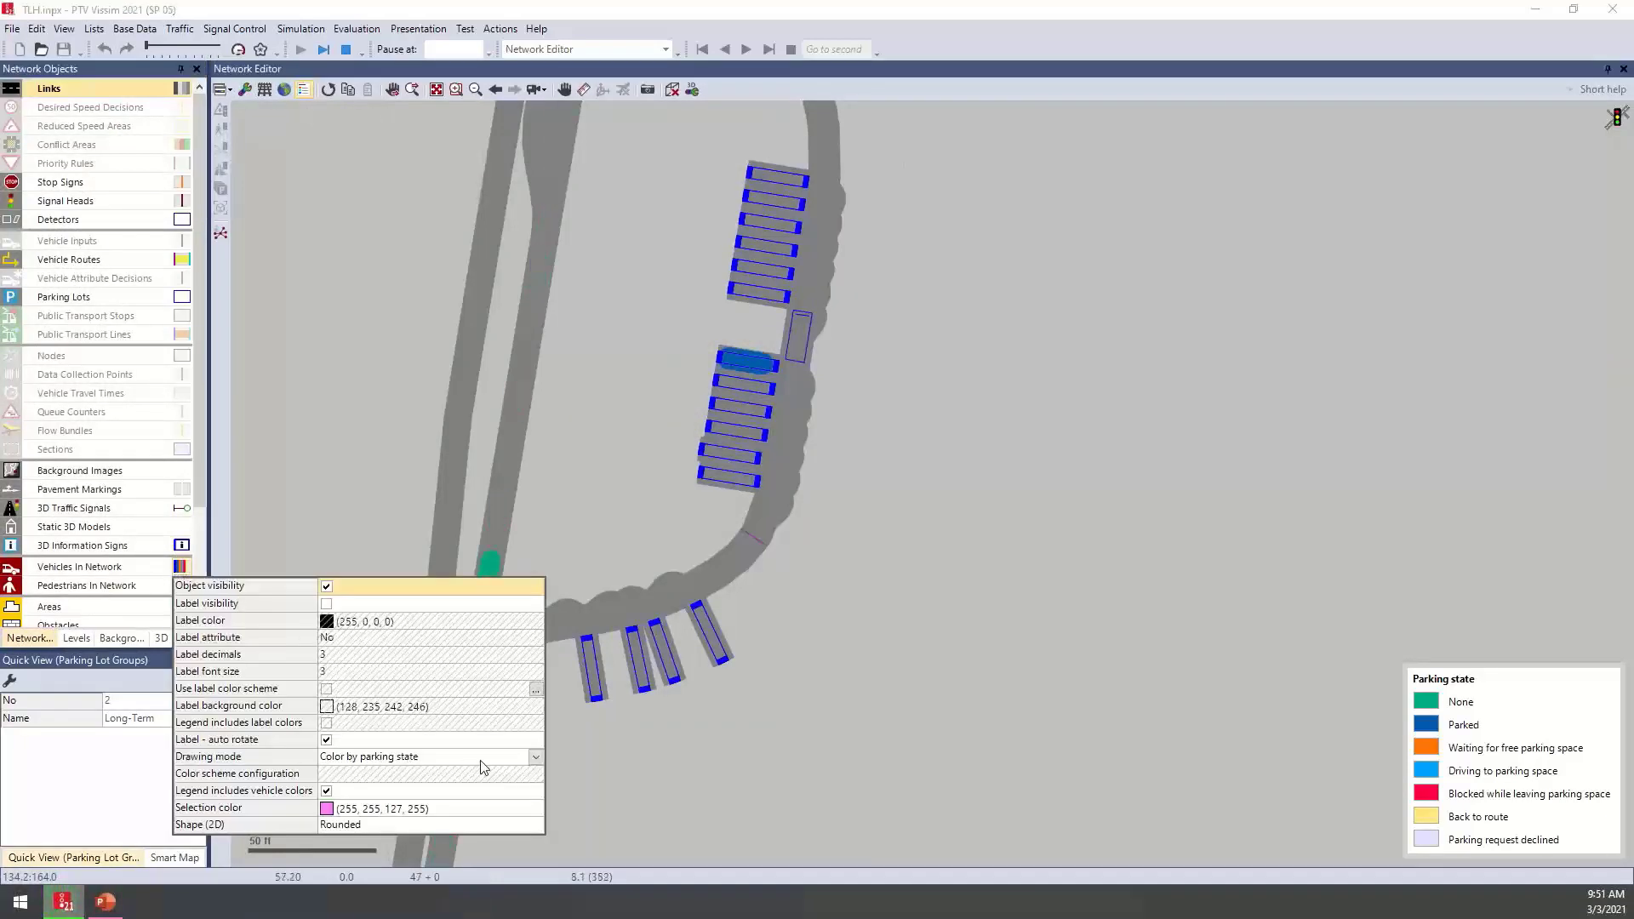
left_click(1020, 654)
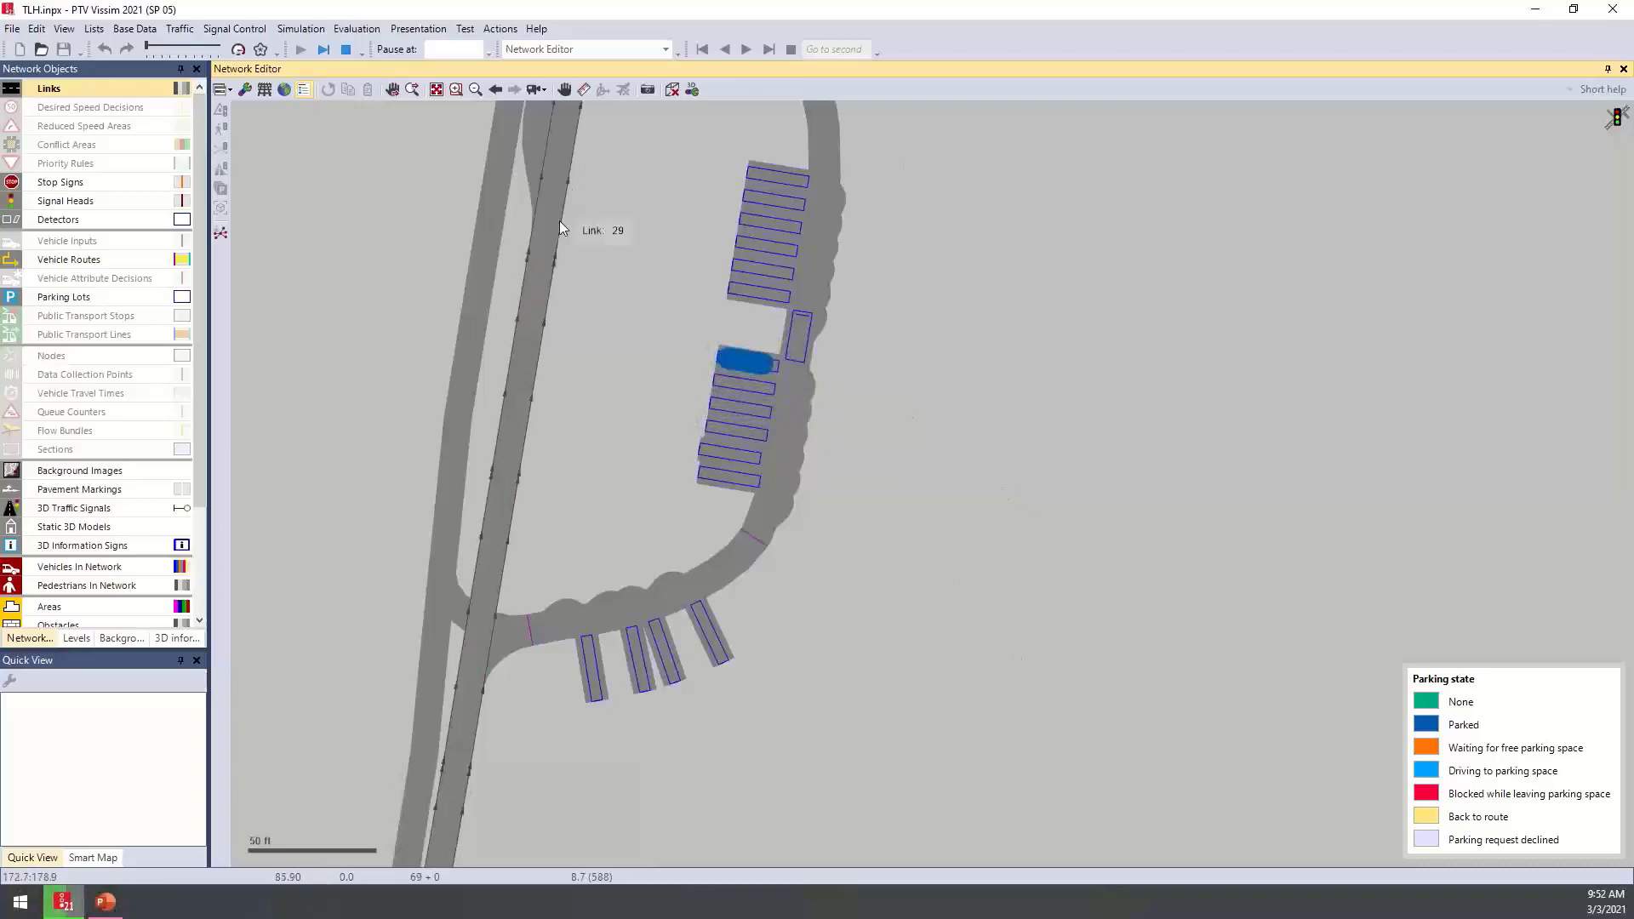
Watch the running traffic across the whole network, and examine vehicles arriving in the parking area up close
left_click_drag(615, 263, 718, 502)
scroll(638, 427, "down", 8)
scroll(703, 473, "up", 1)
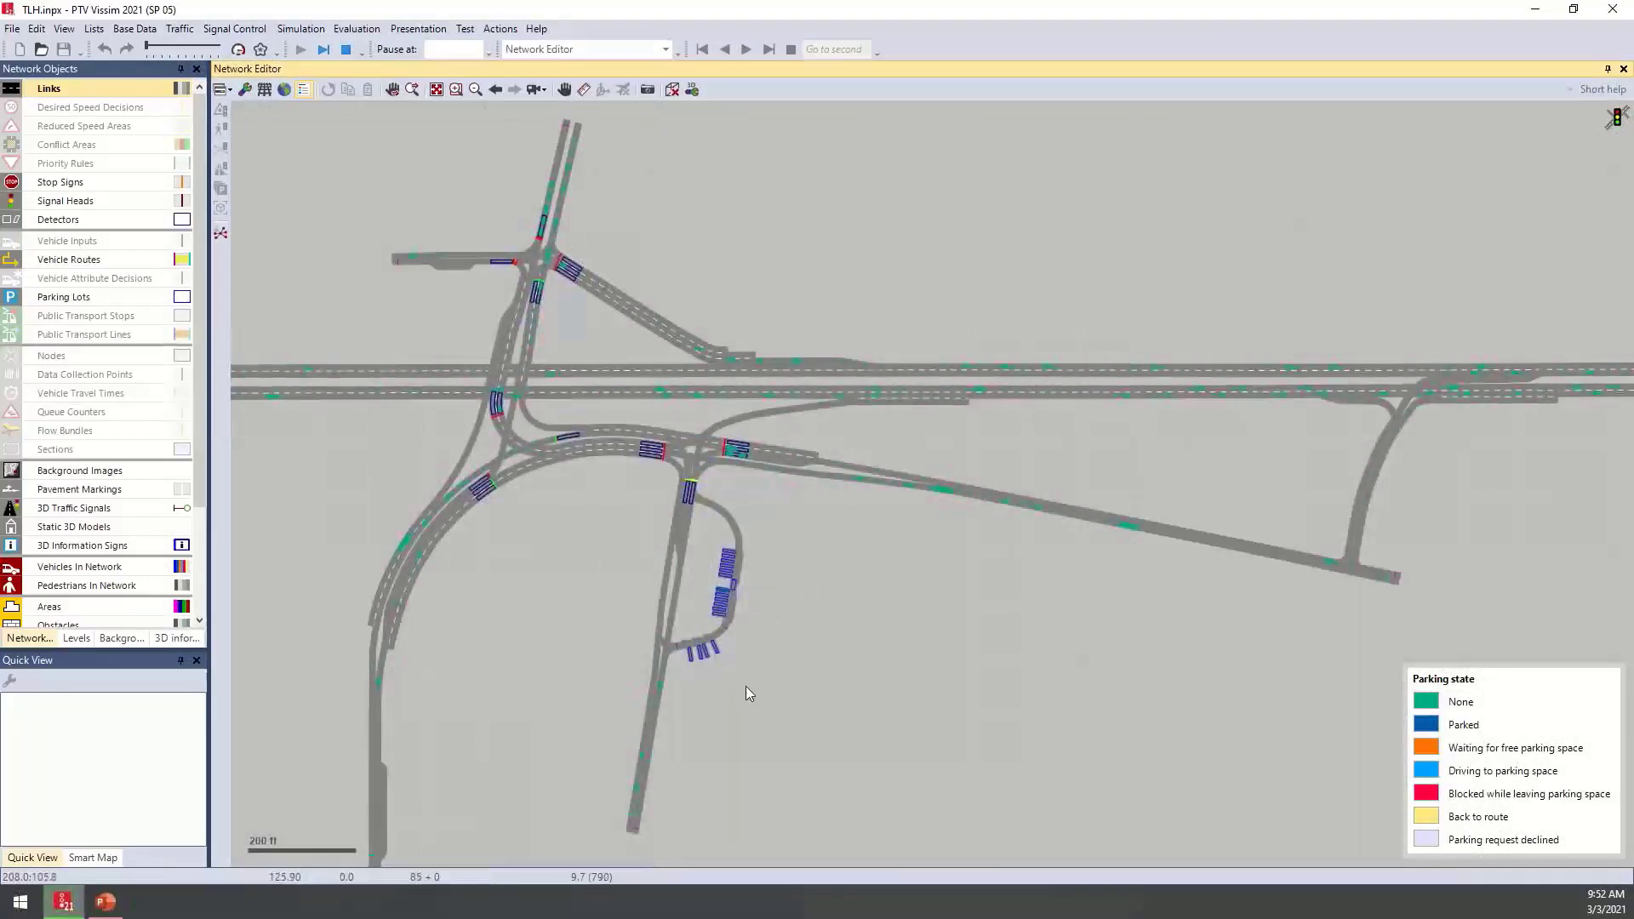
scroll(746, 686, "up", 1)
scroll(708, 572, "up", 4)
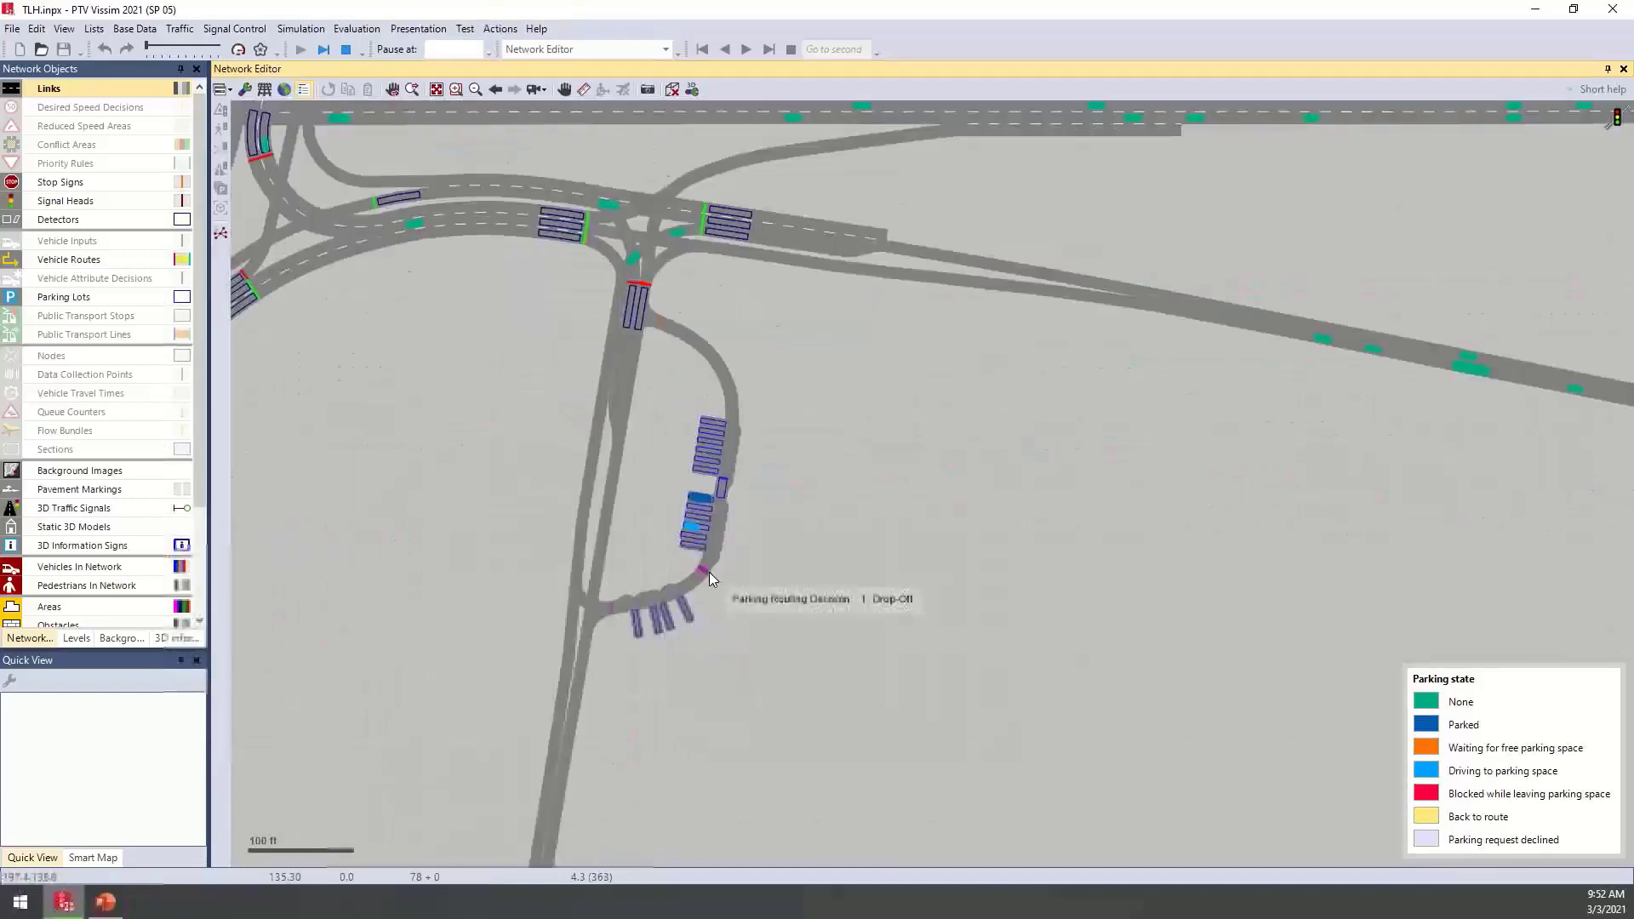
scroll(798, 480, "down", 3)
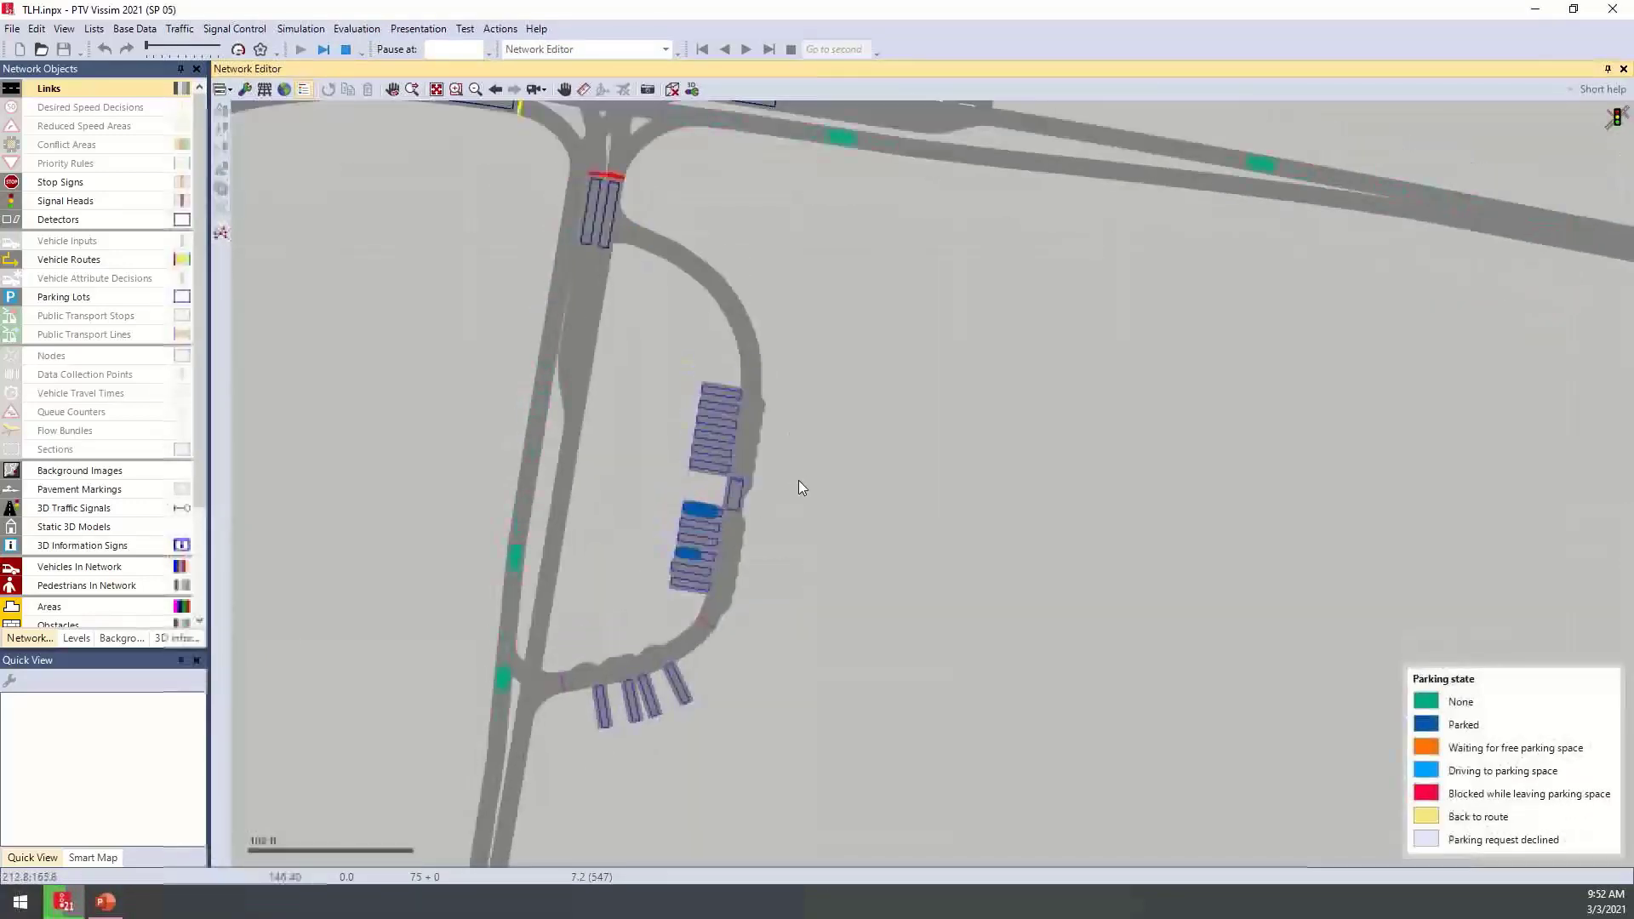
scroll(798, 480, "up", 4)
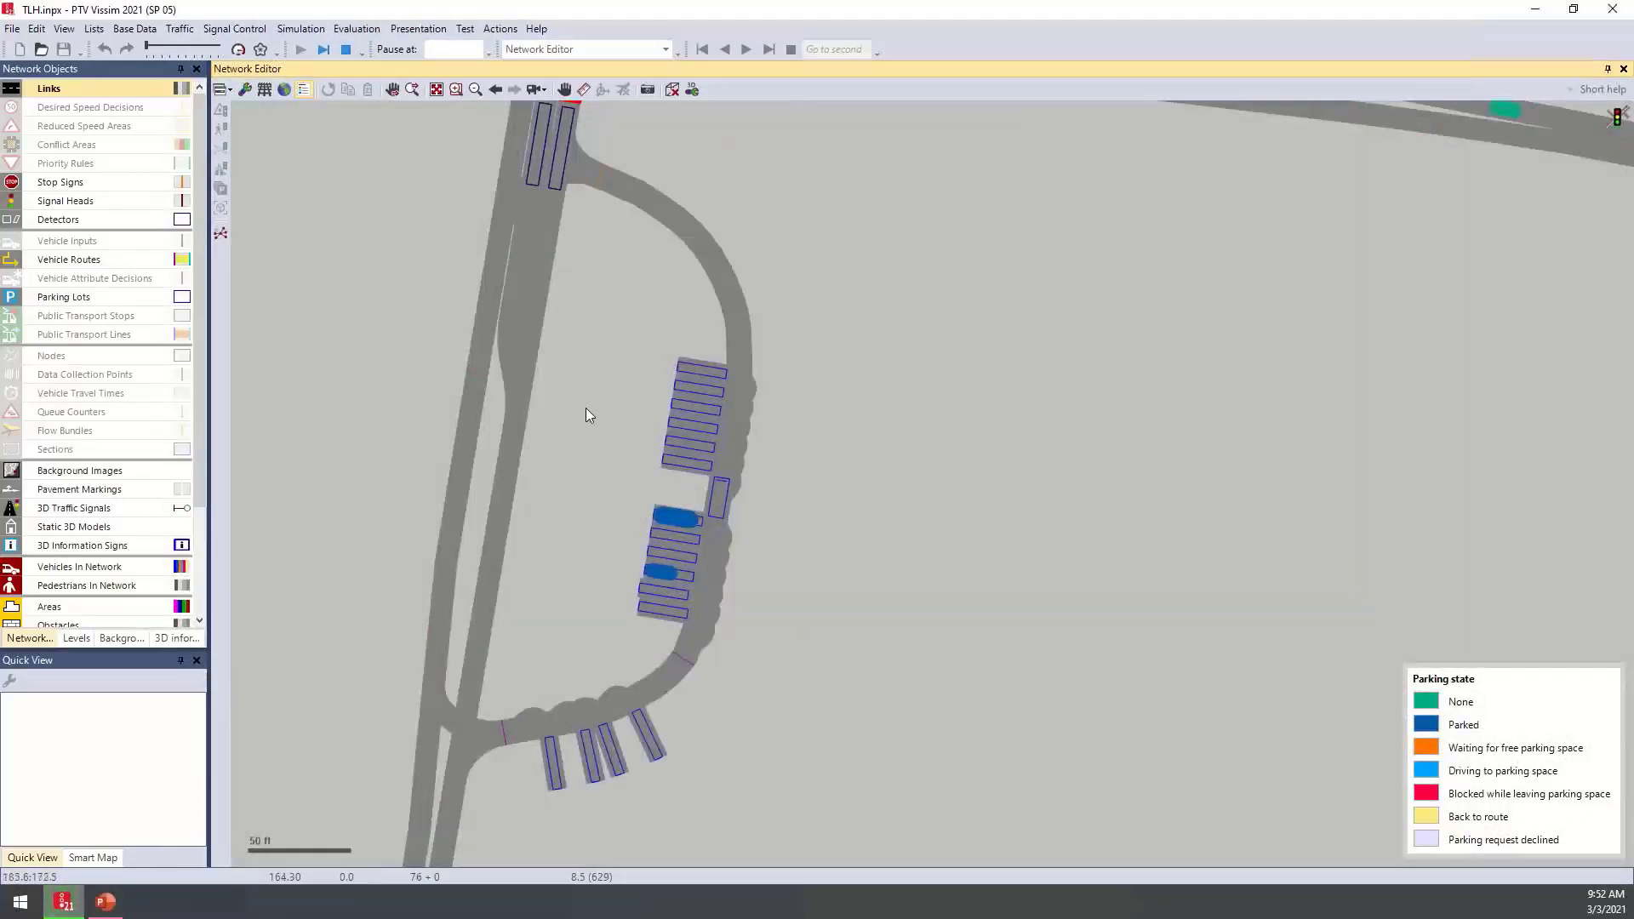
Speed up the running simulation with quick mode and set the Parking Lots drawing mode to Use color scheme
left_click(239, 51)
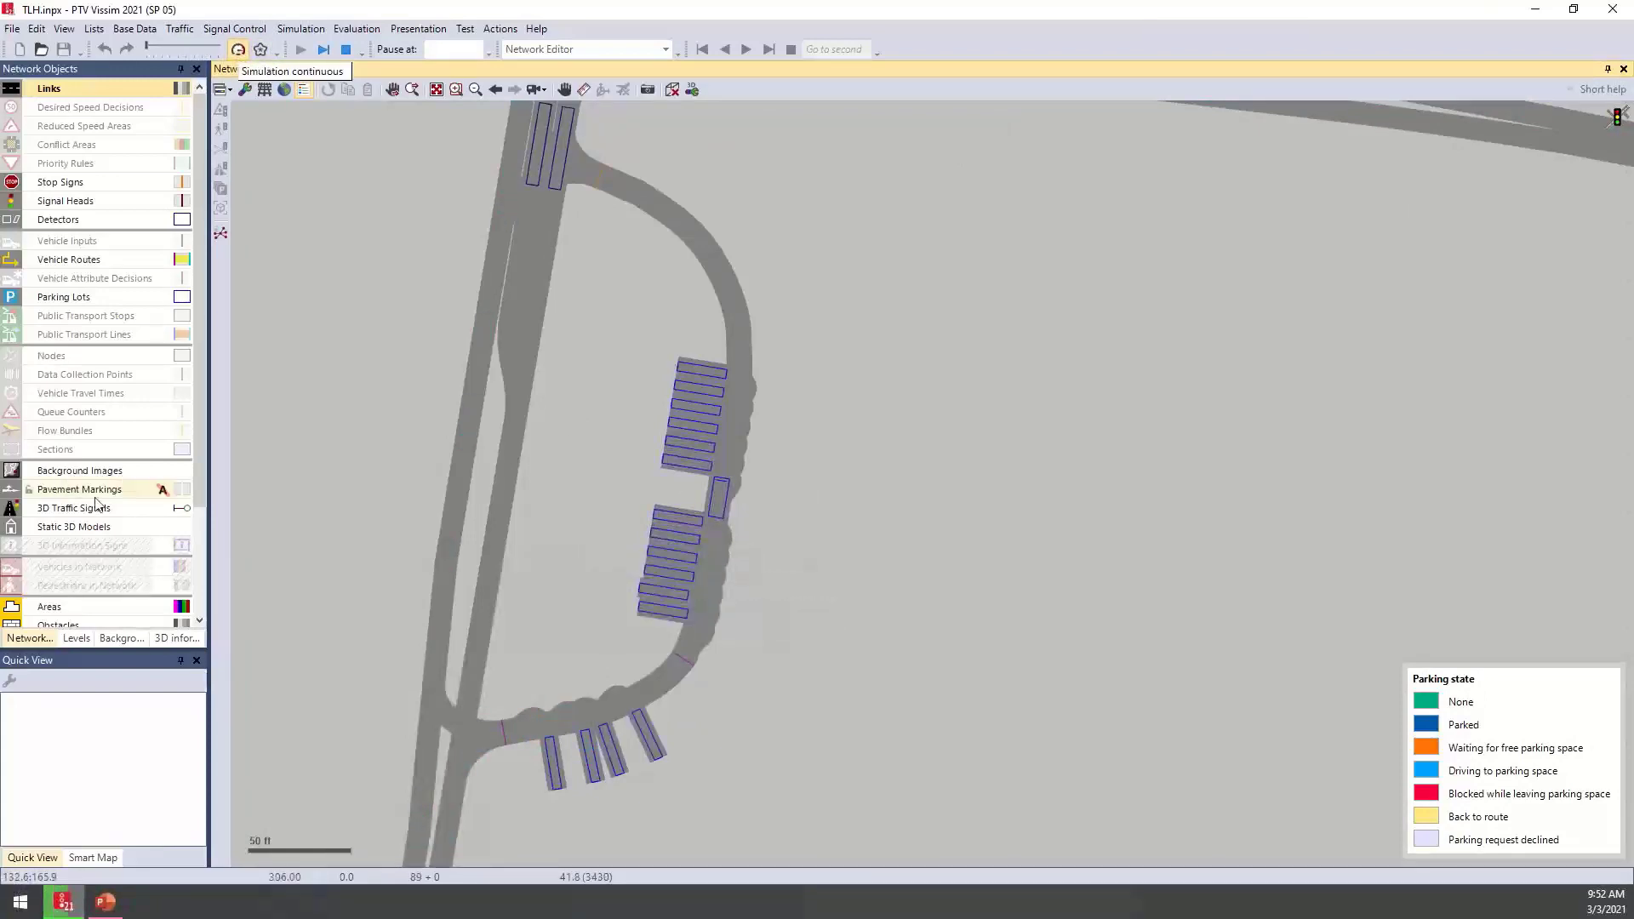
left_click(183, 296)
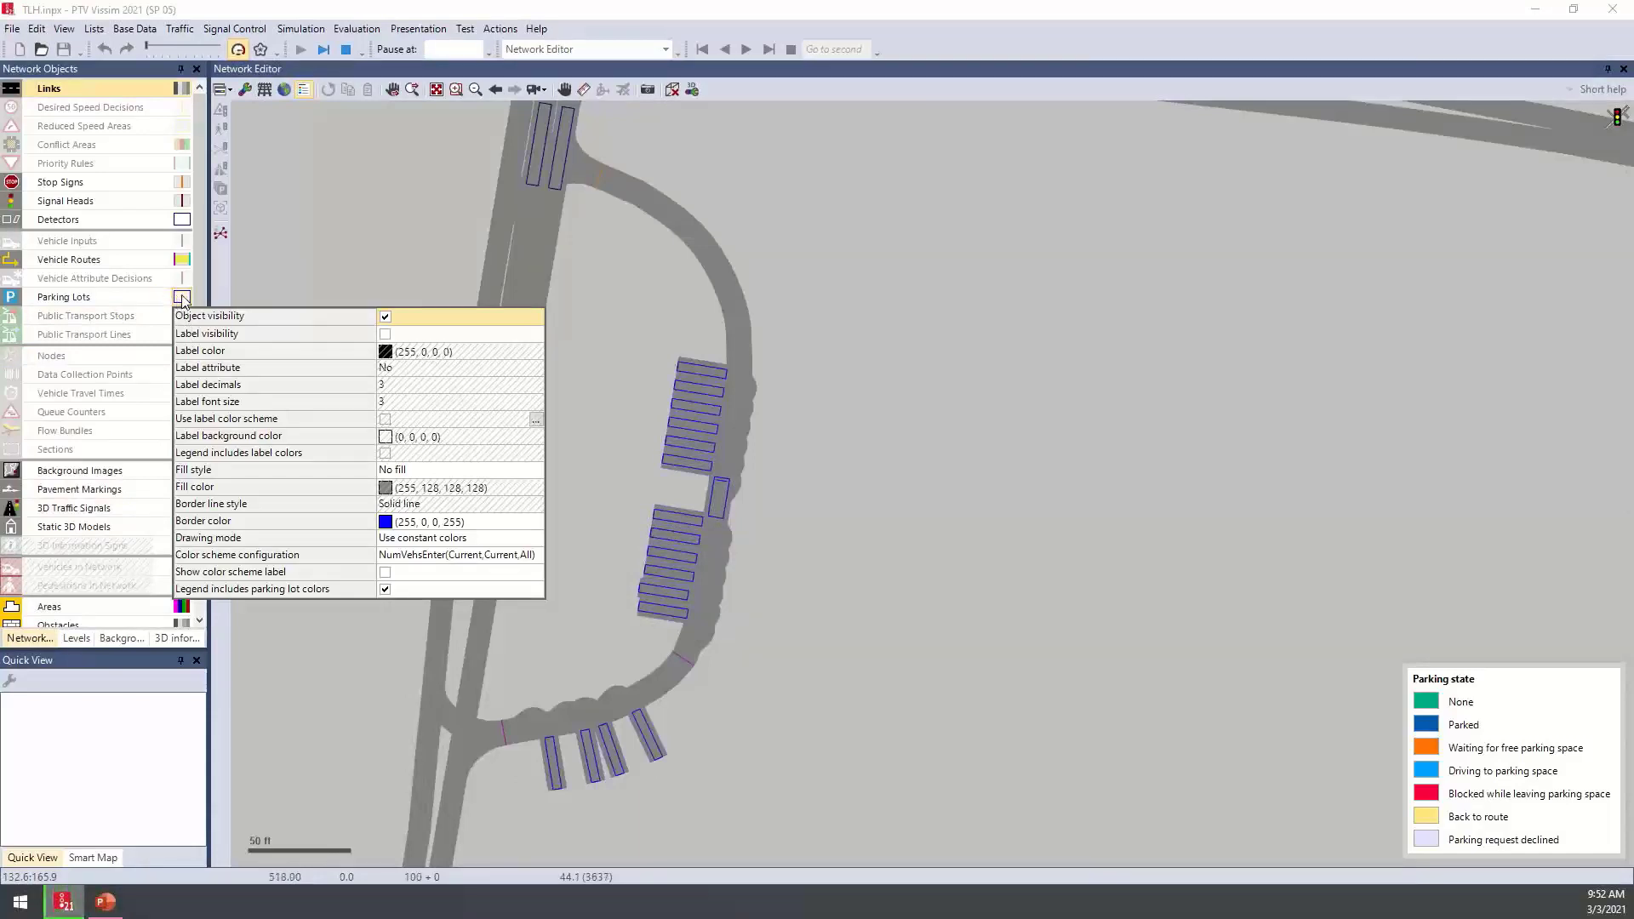
left_click(515, 540)
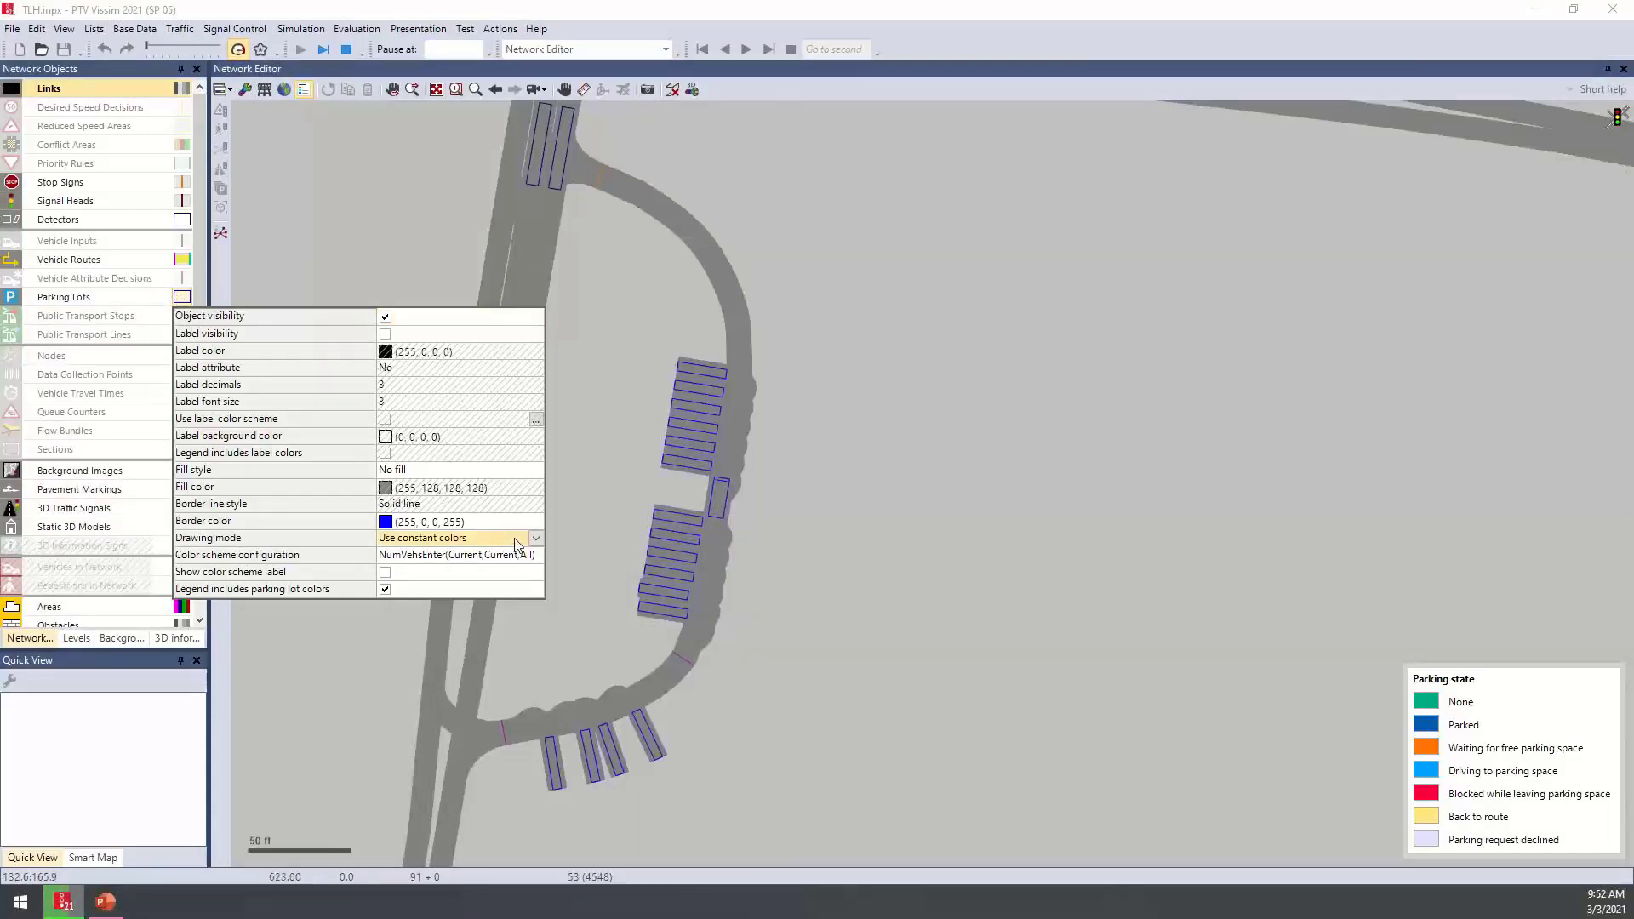
left_click(536, 539)
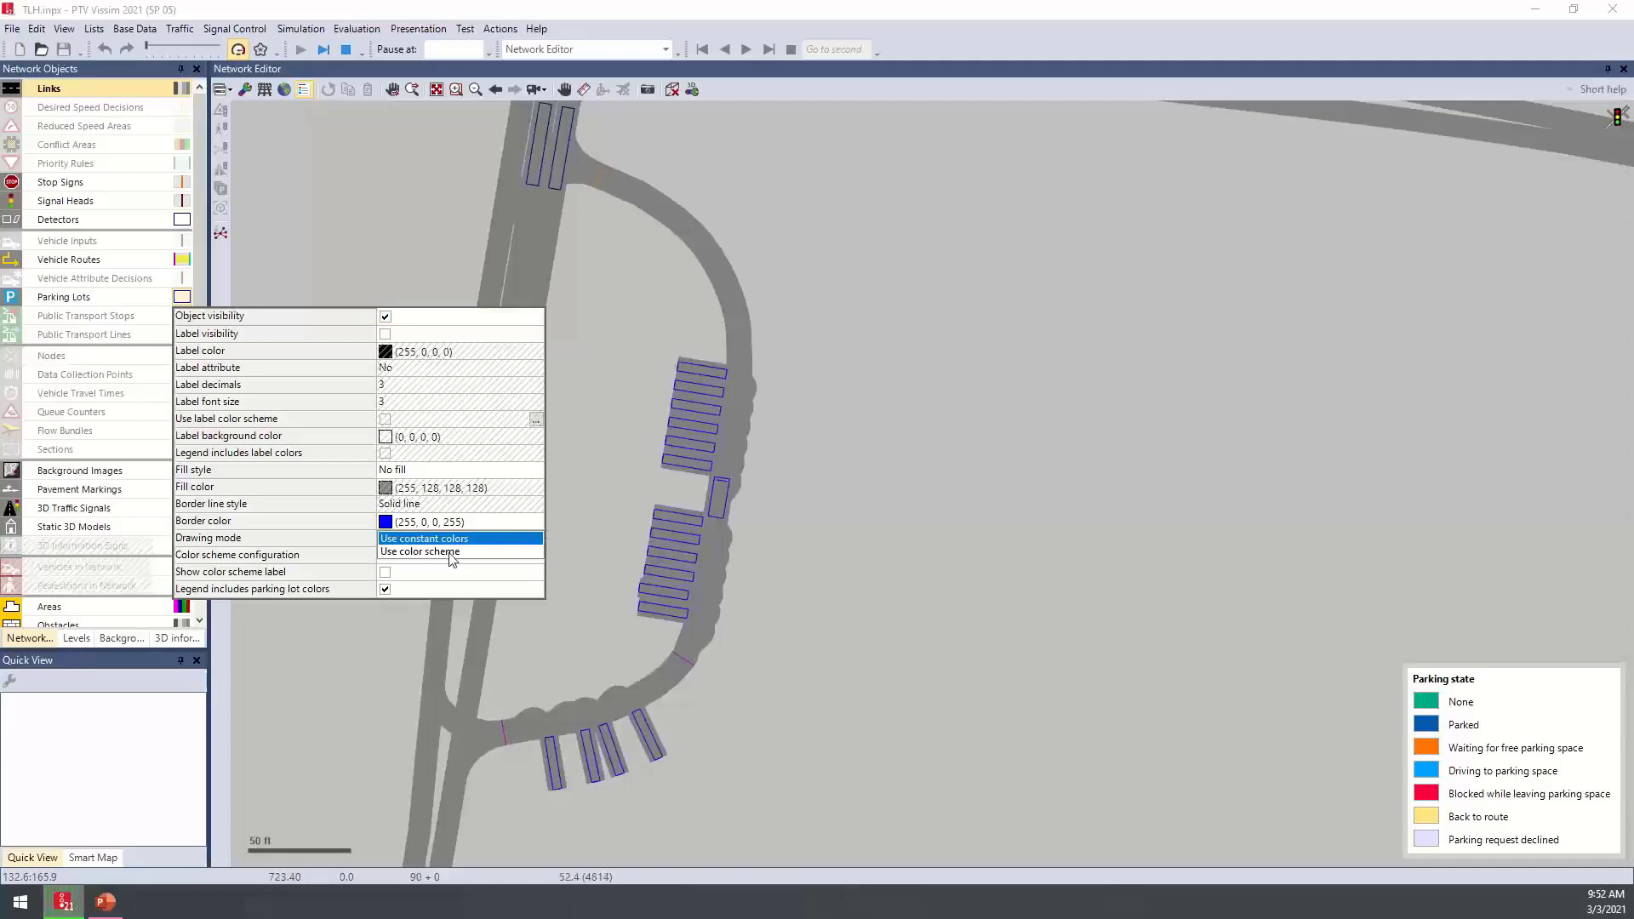
left_click(487, 552)
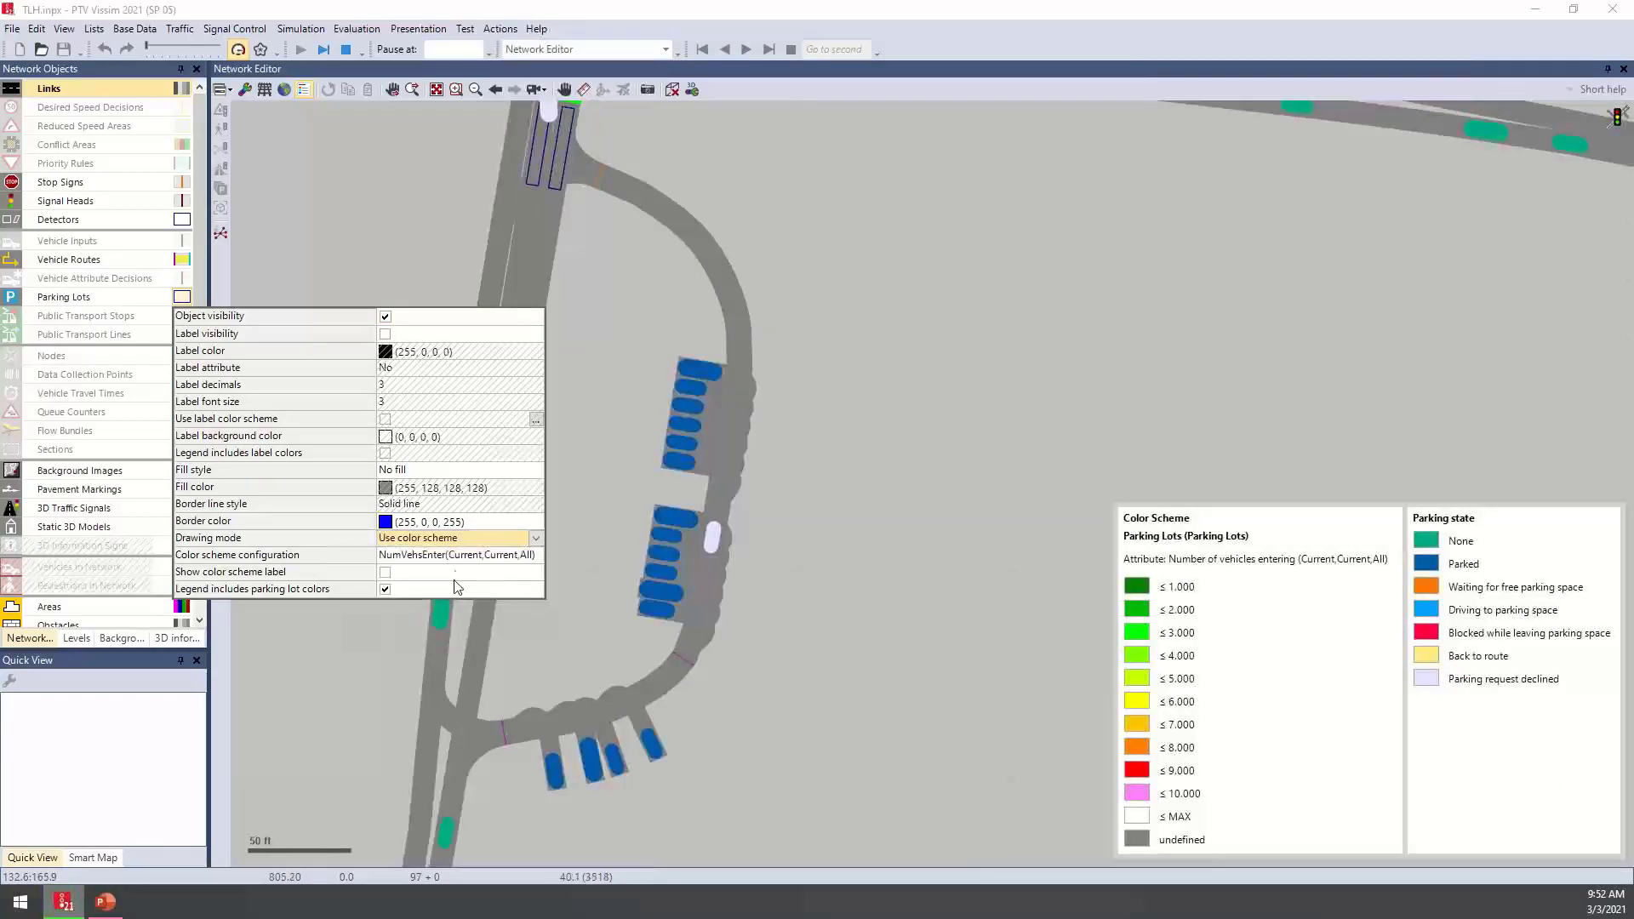
Open the Parking Lots color scheme and review the available classification attributes, including Number of vehicles parked, without choosing another one
left_click(483, 558)
left_click(537, 556)
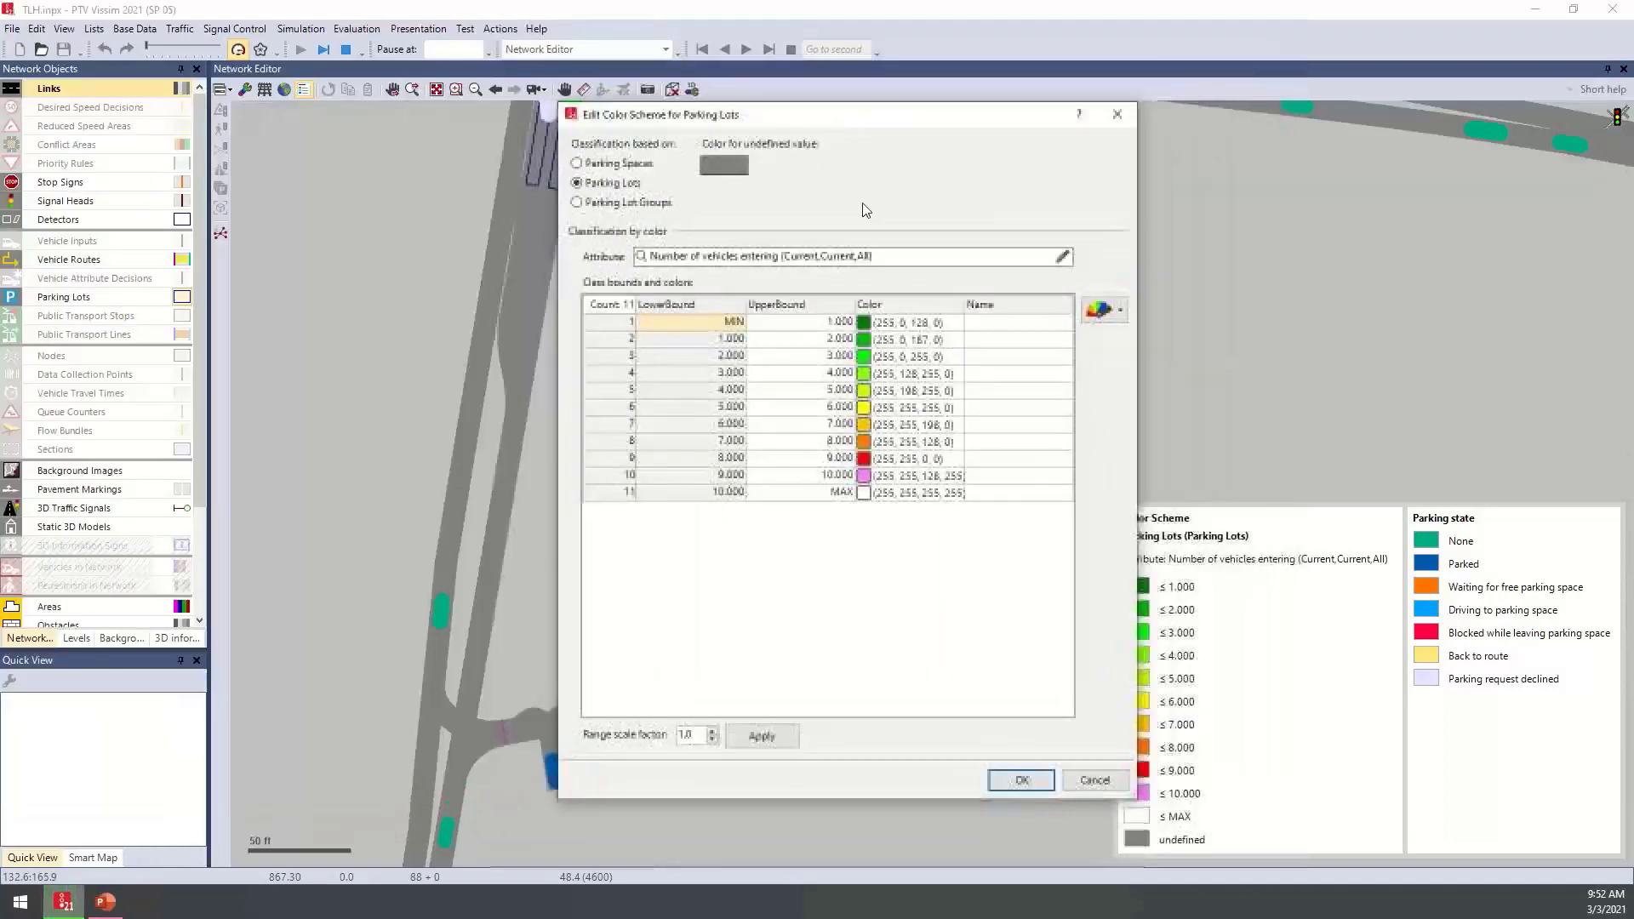
left_click(1058, 257)
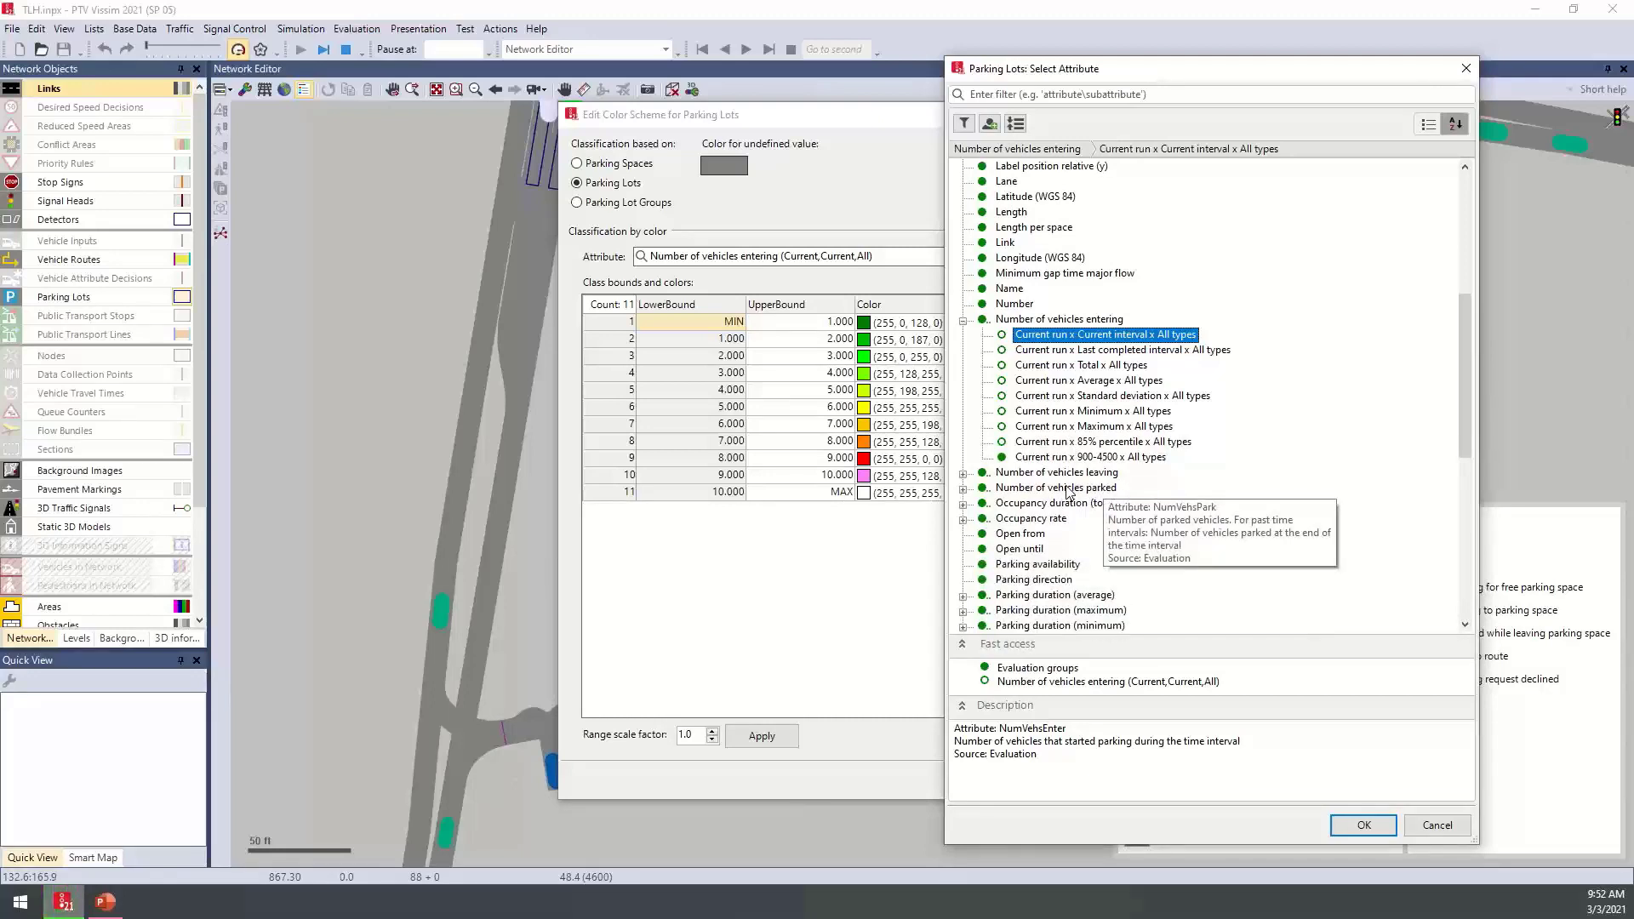
left_click(1066, 489)
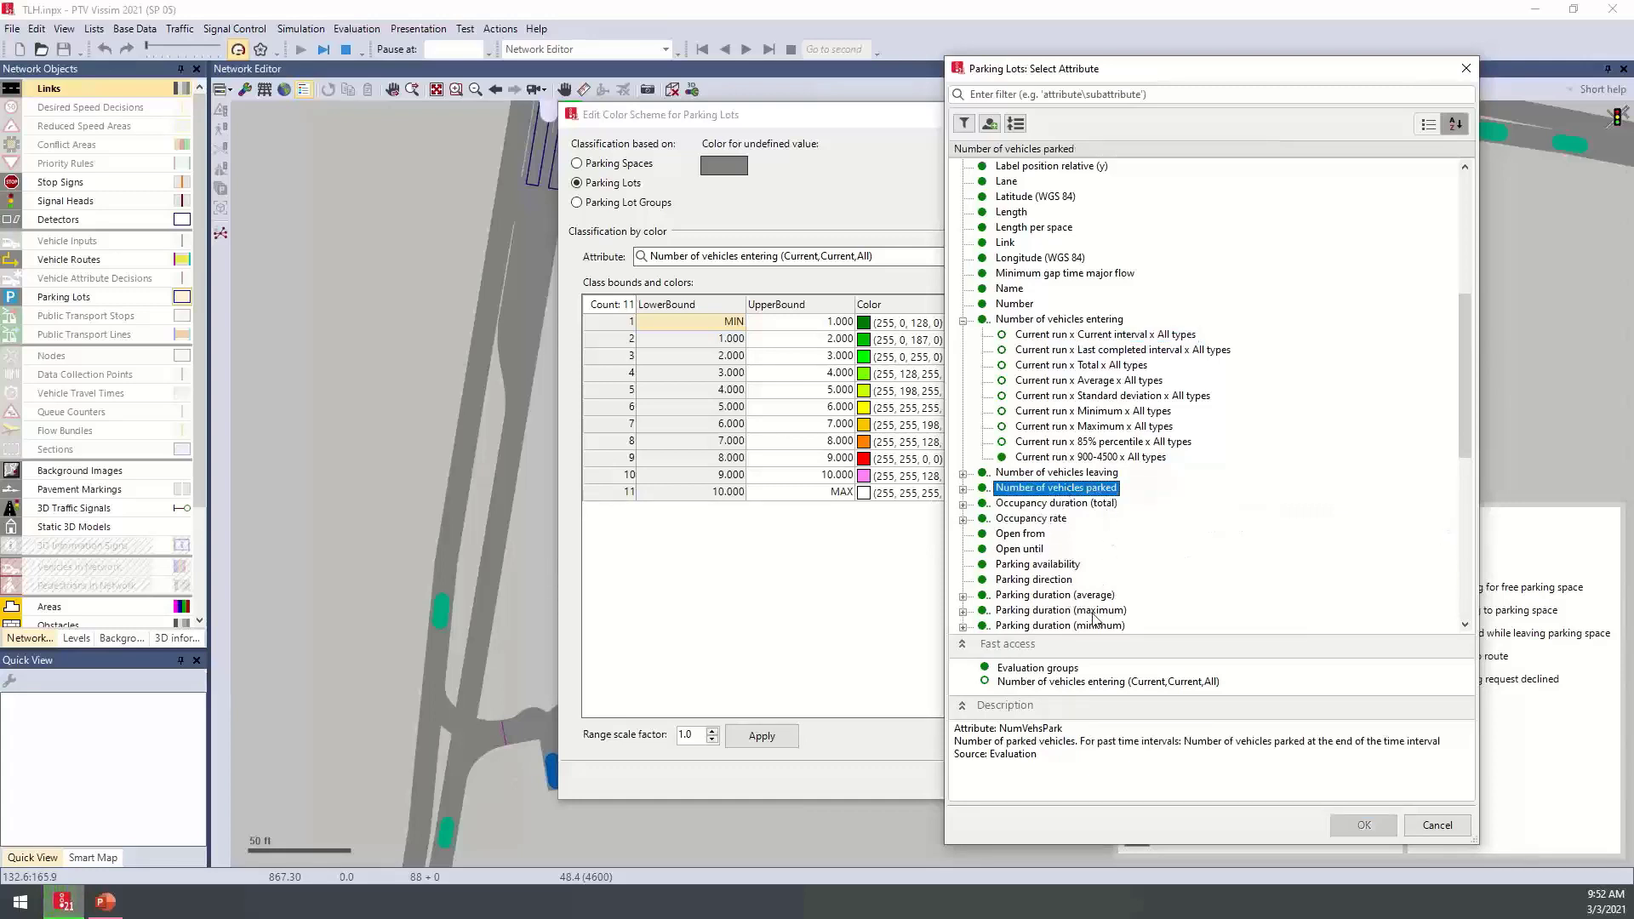
scroll(1098, 596, "down", 4)
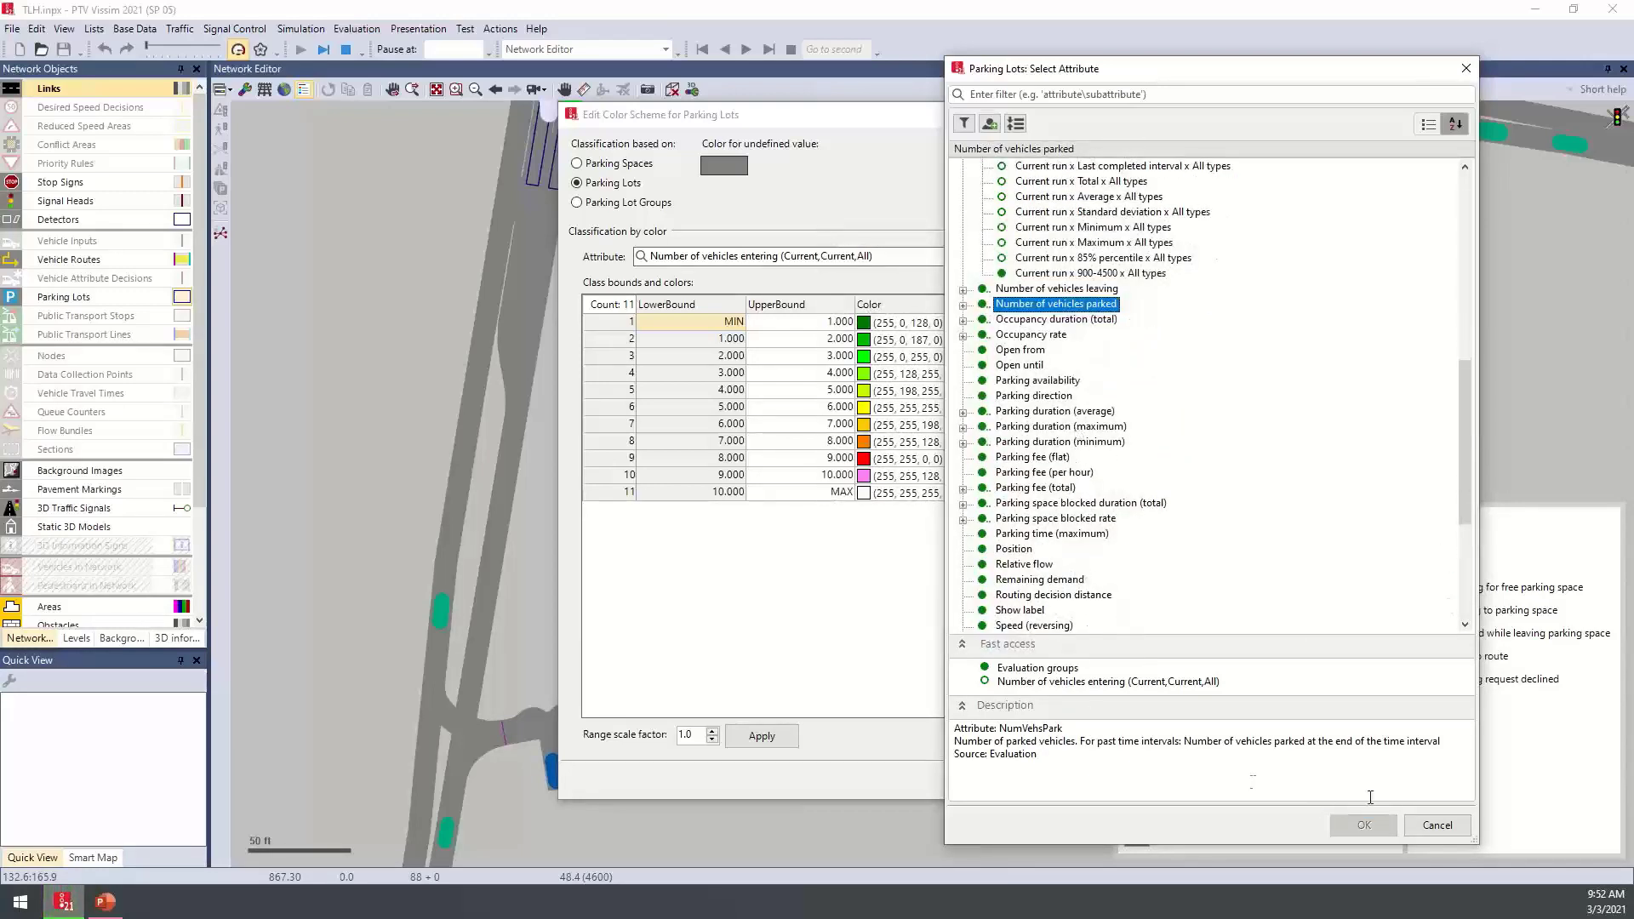
left_click(1435, 825)
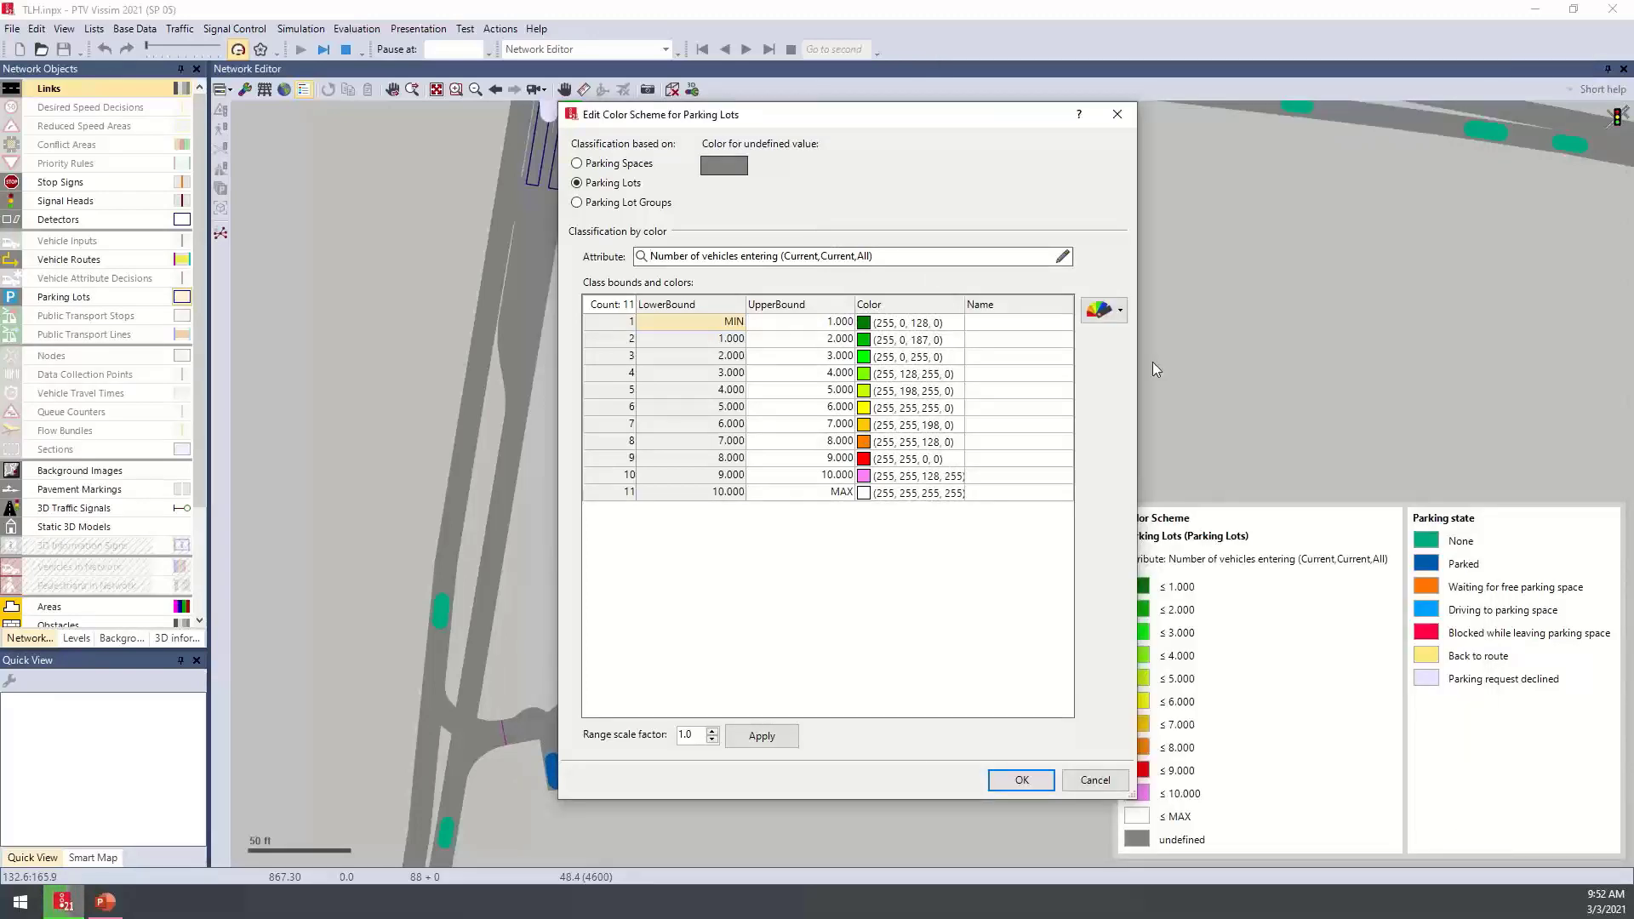
Check the predefined color schemes and the color definition of the second class, leaving the Parking Lots color scheme without changes
left_click(1118, 313)
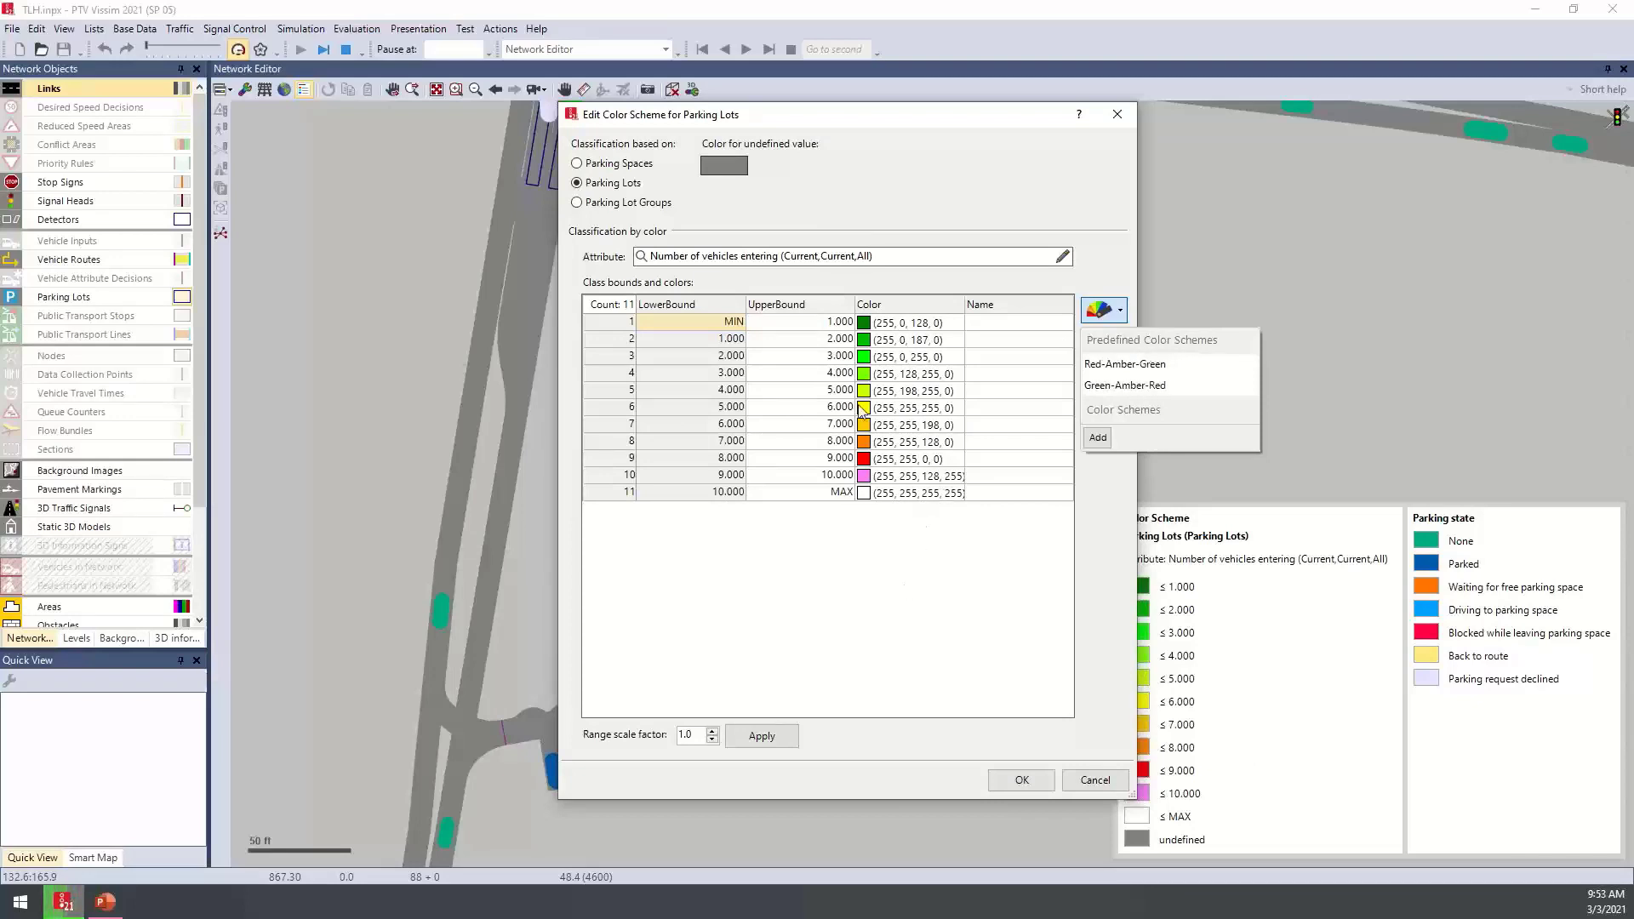
left_click(867, 345)
left_click(867, 344)
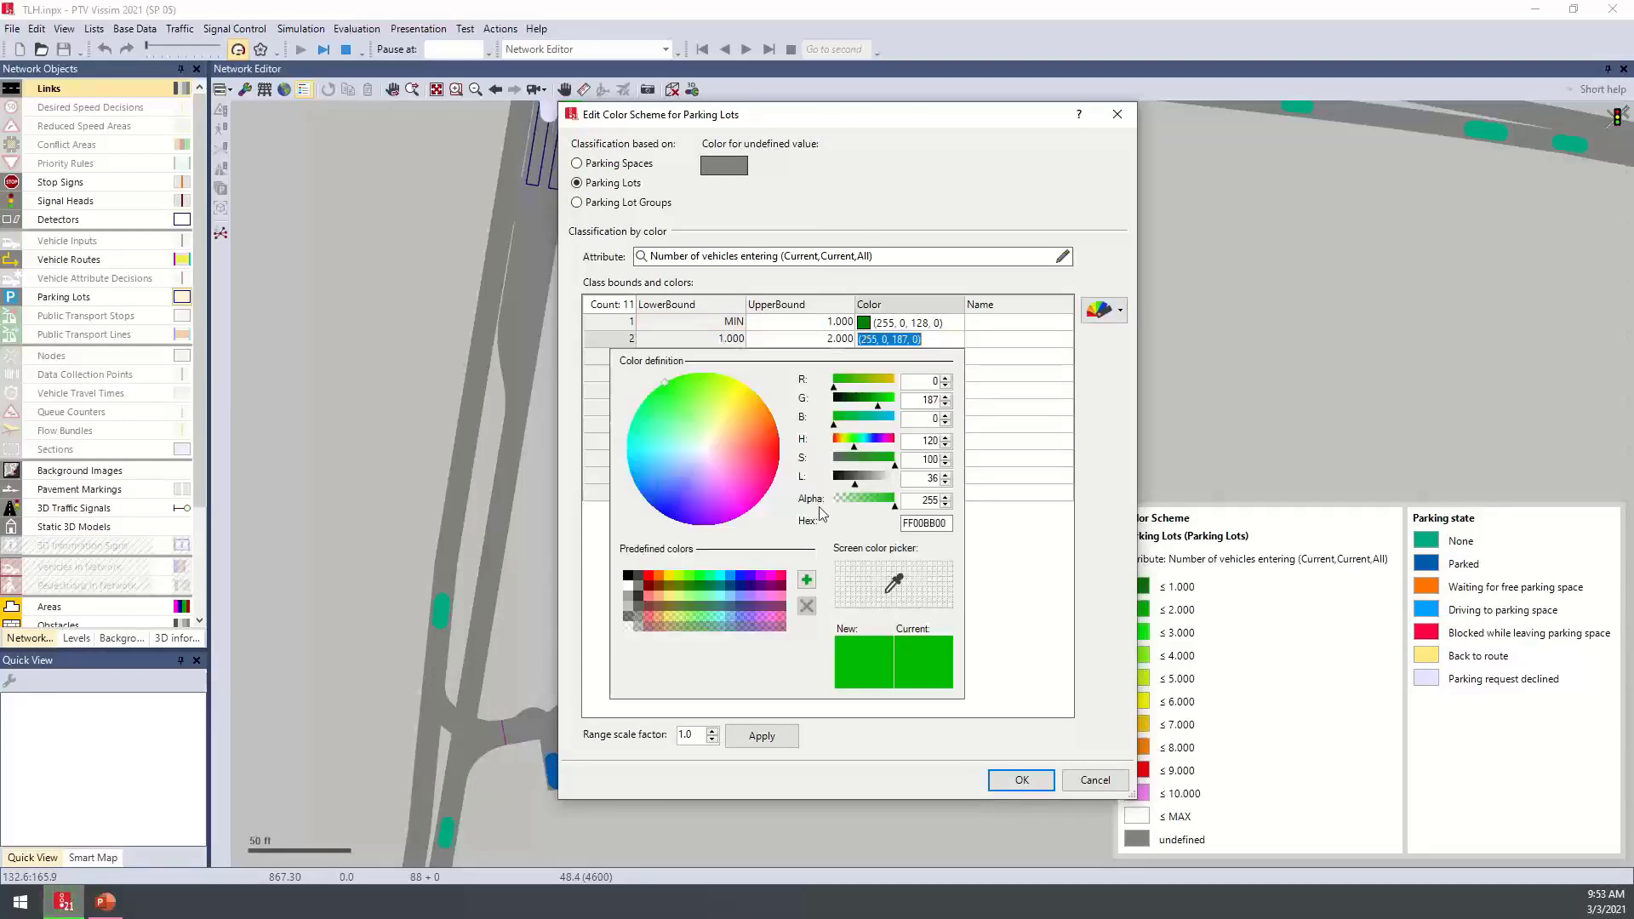
left_click(973, 502)
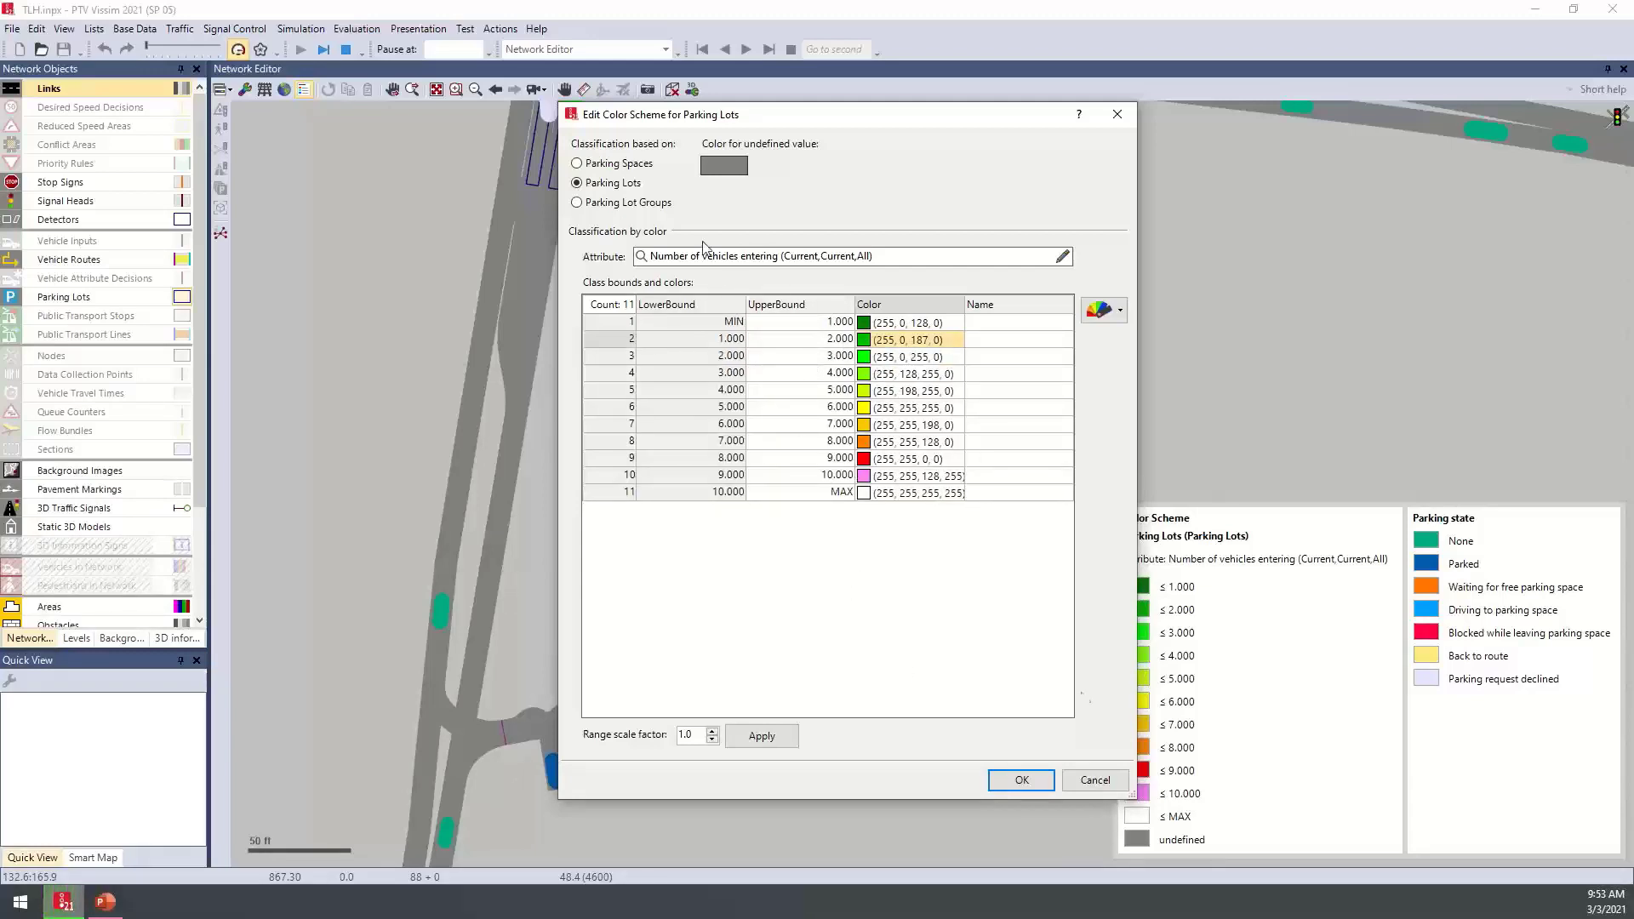
left_click(1095, 780)
left_click(298, 71)
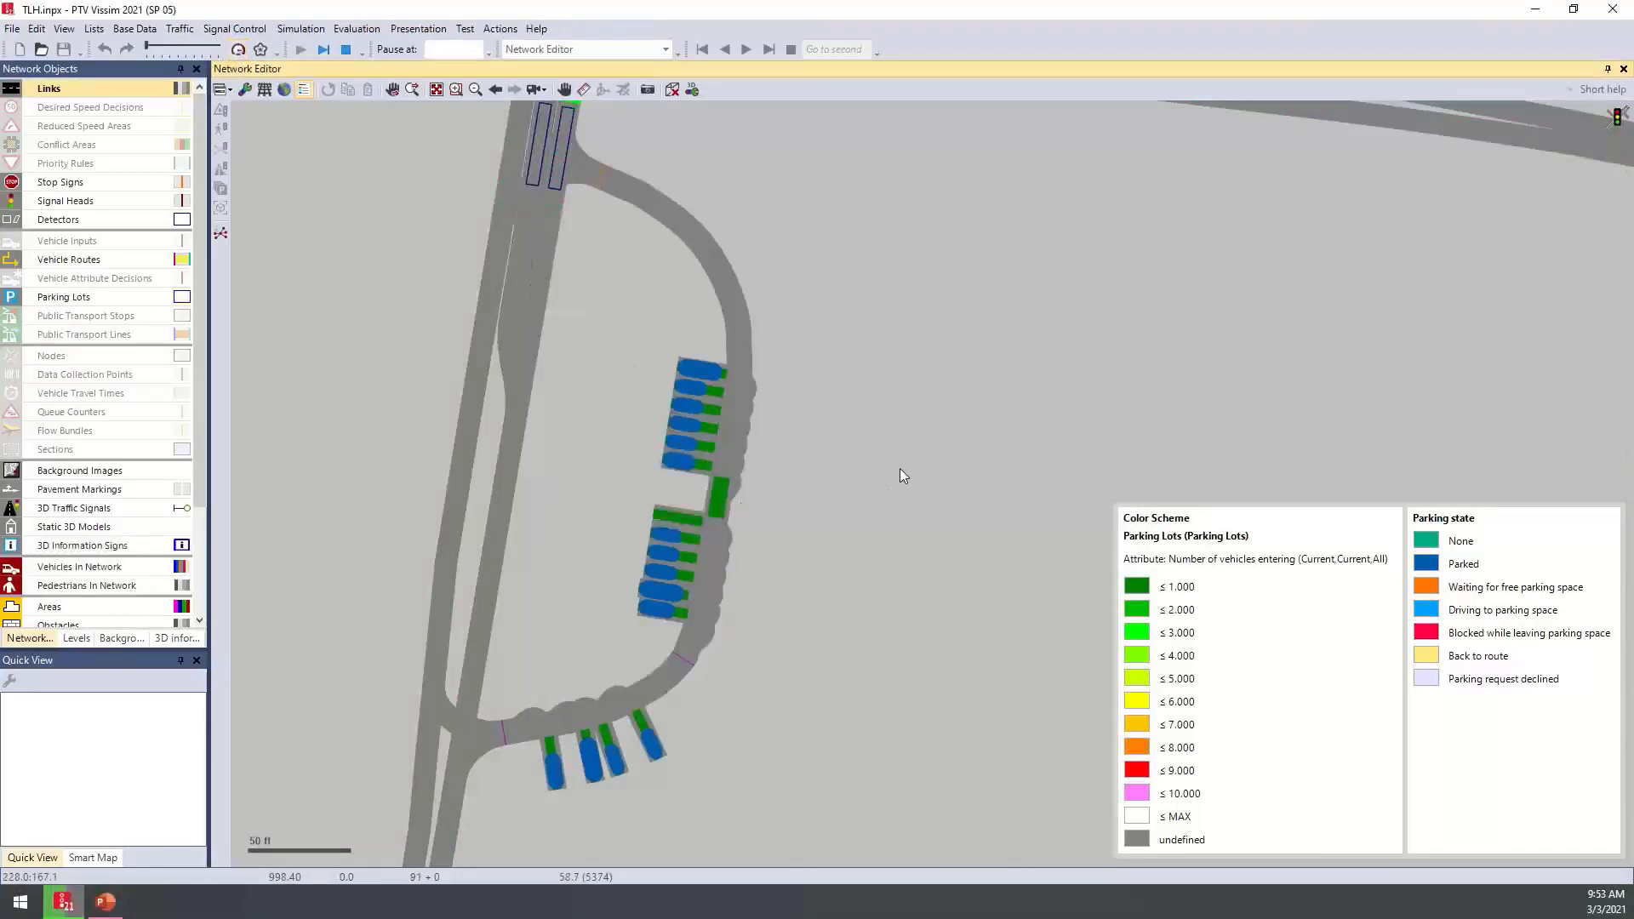
Take the parking lot colors out of the legend and include them again
scroll(882, 425, "up", 2)
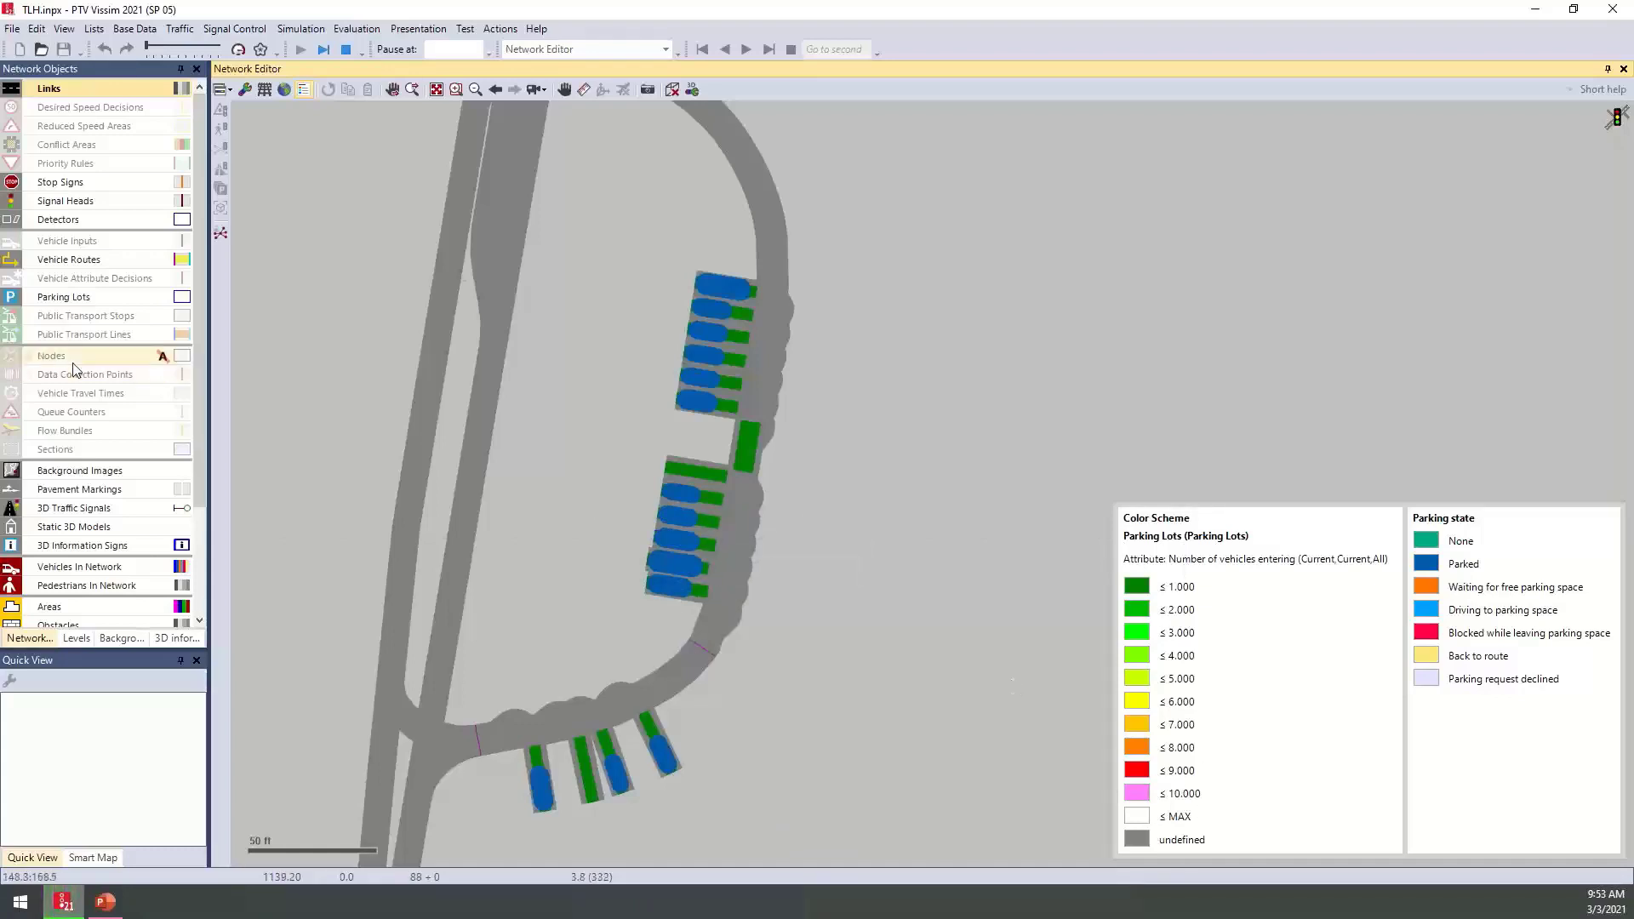
left_click(181, 297)
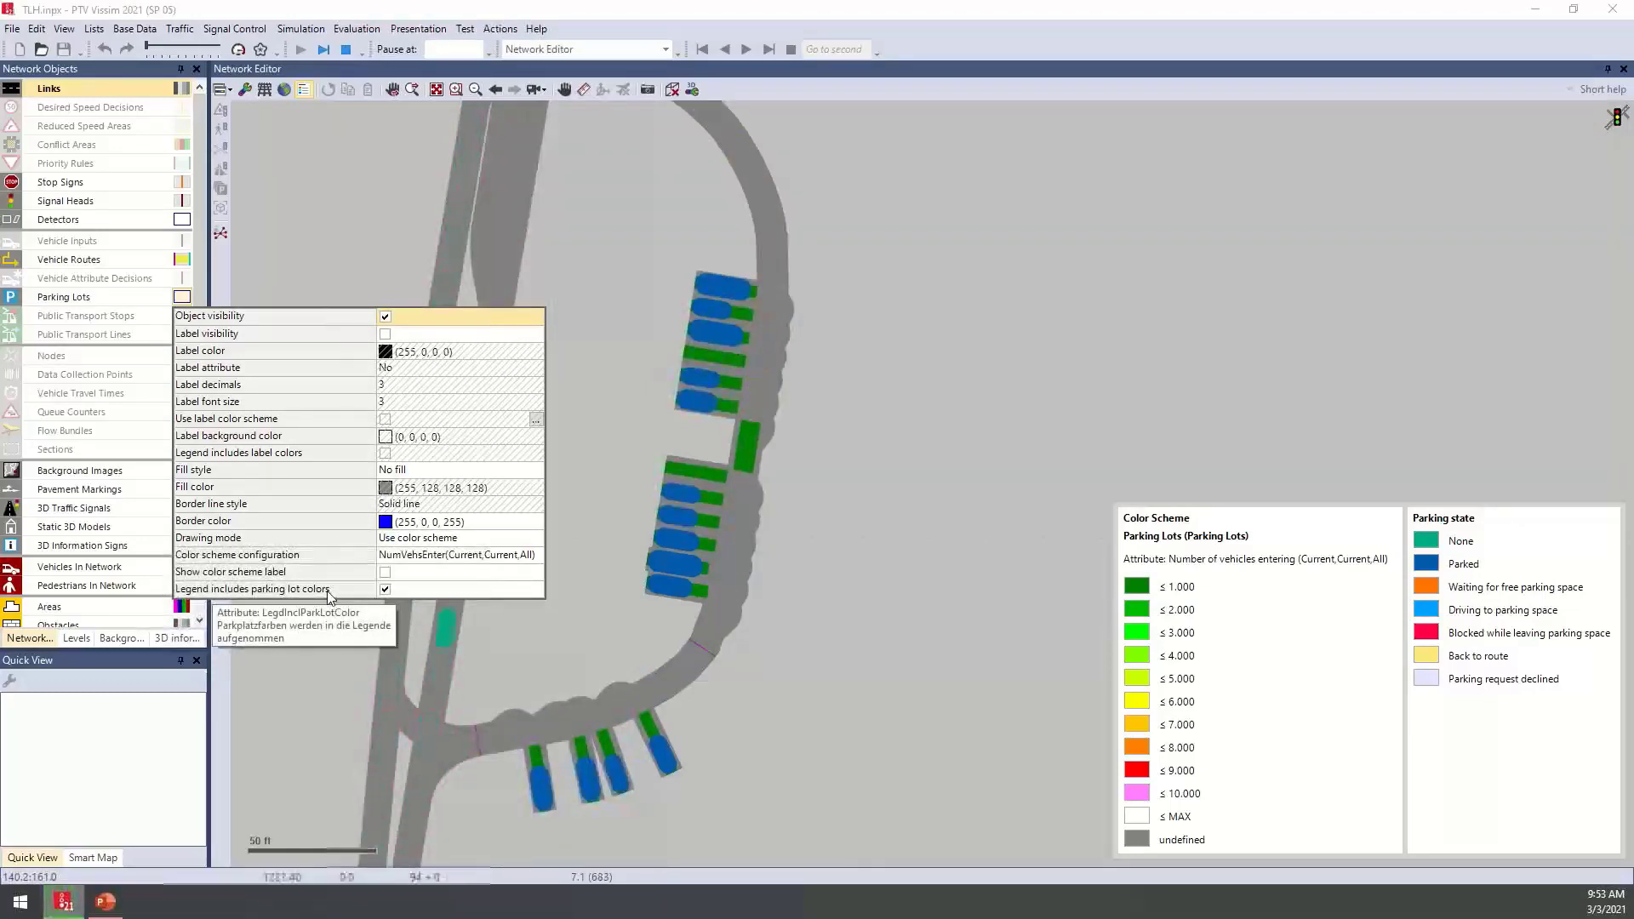
left_click(386, 590)
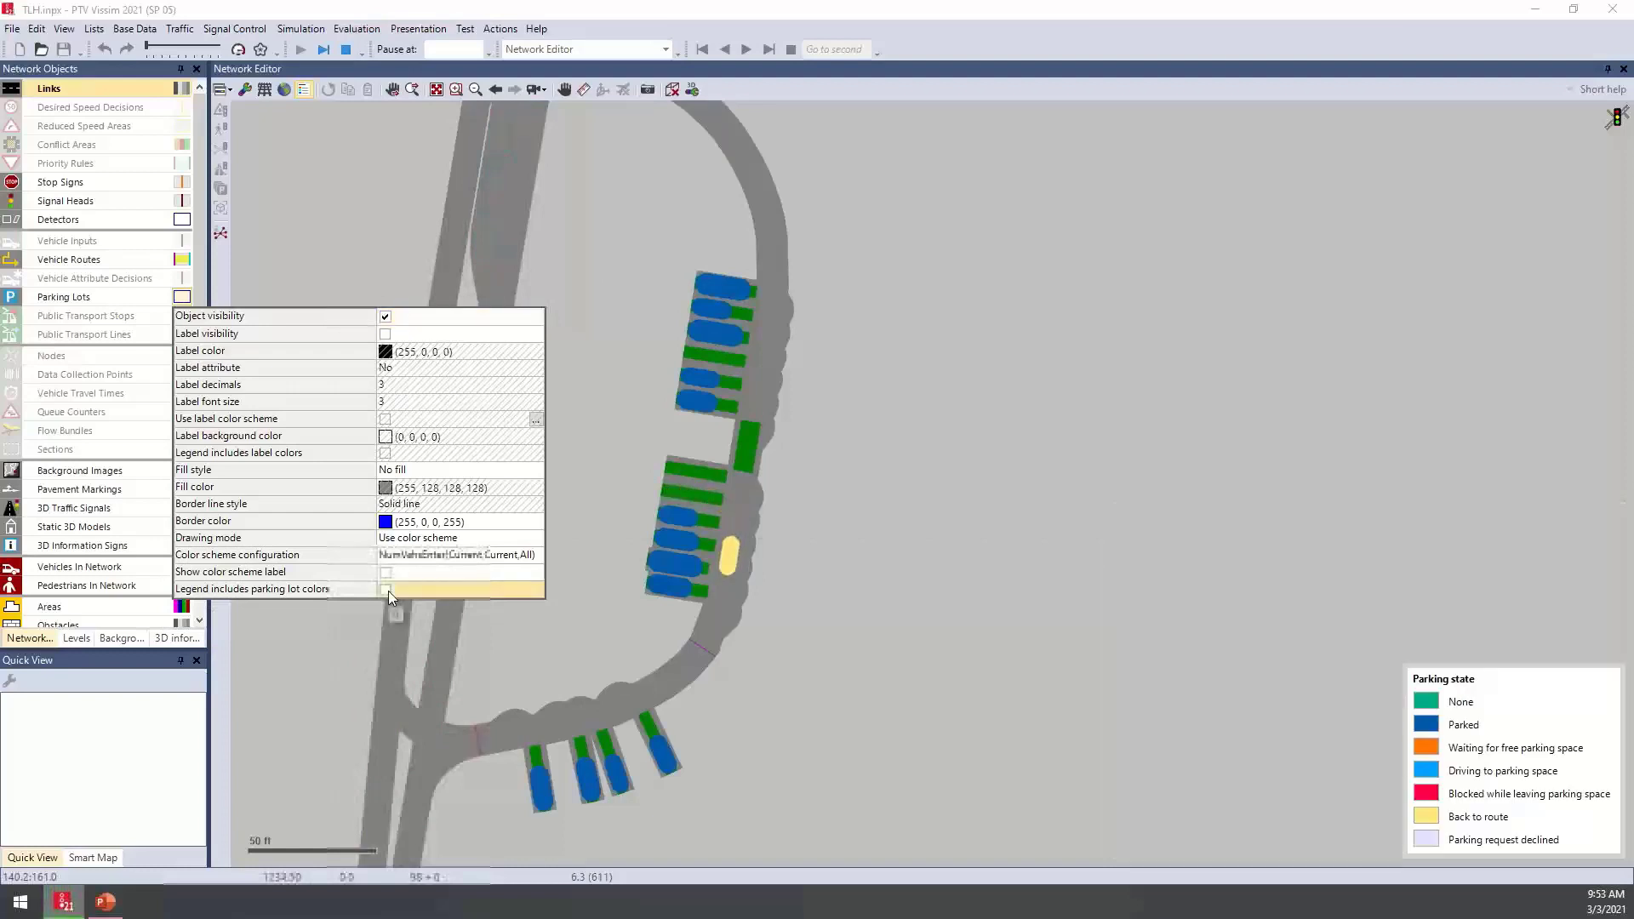
left_click(388, 591)
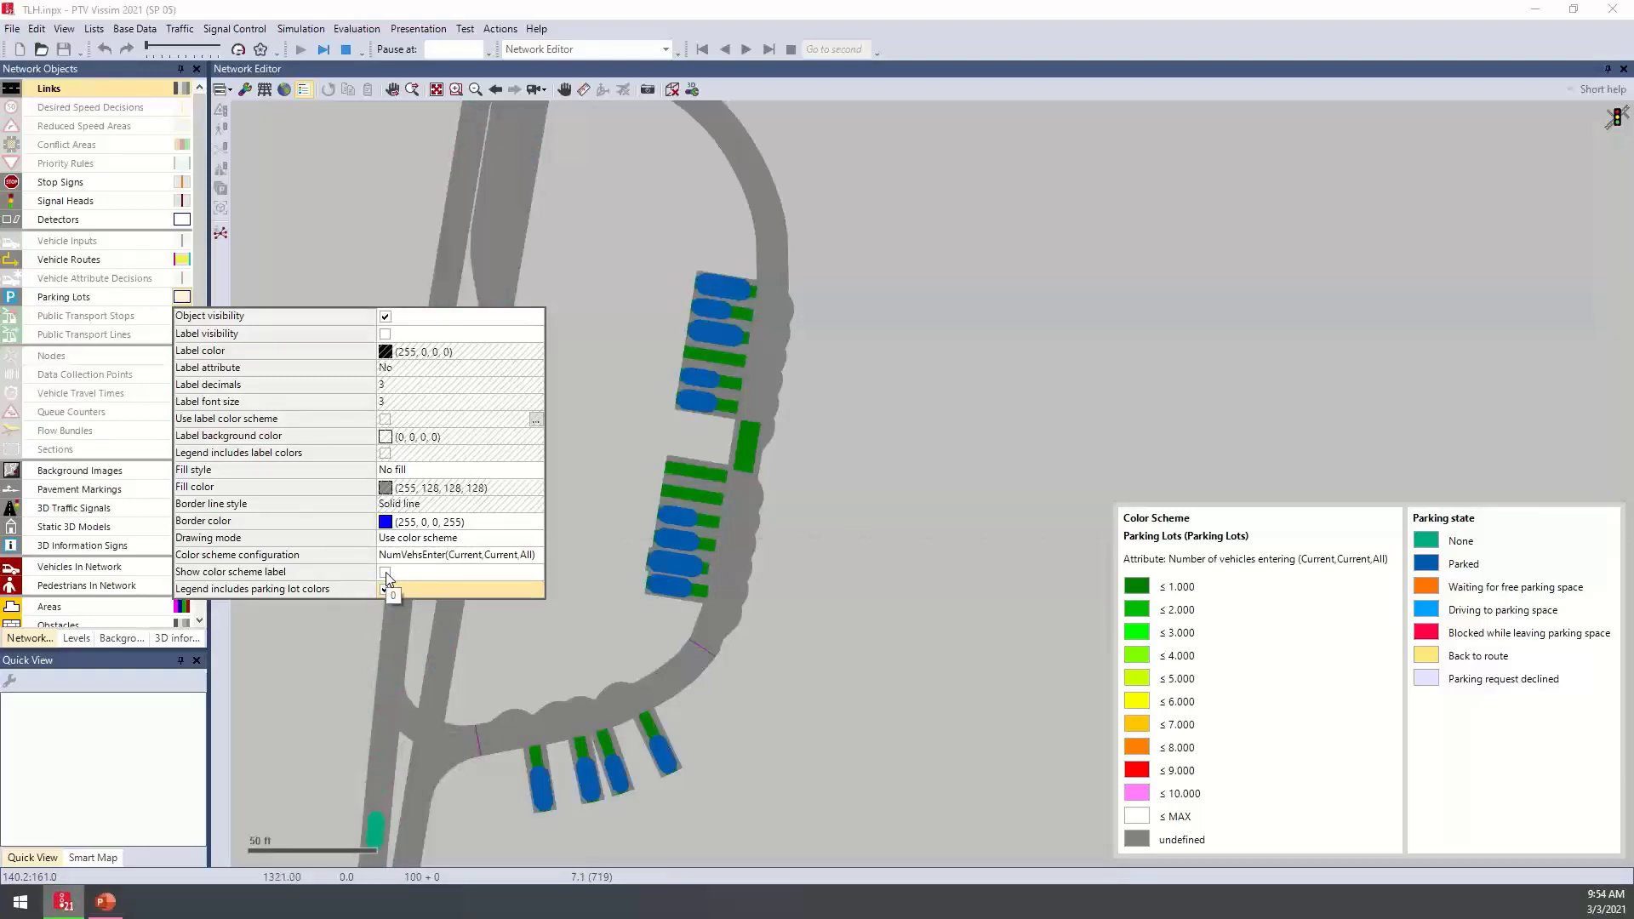
Turn on the color scheme labels for the parking lots and close their graphic parameters
left_click(385, 572)
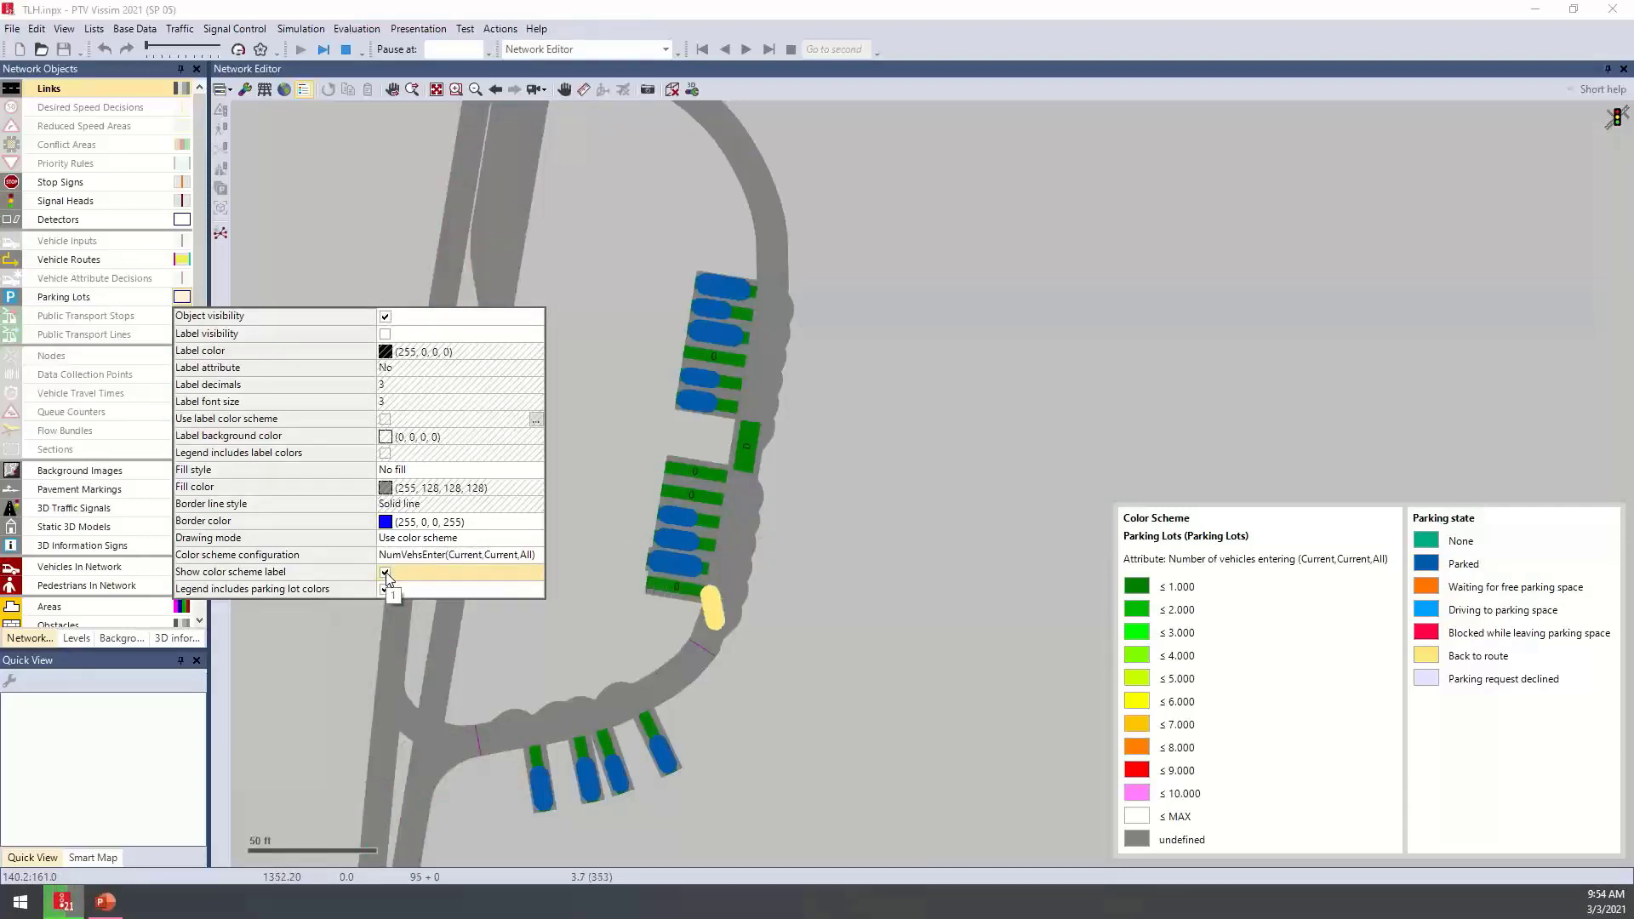
left_click(385, 572)
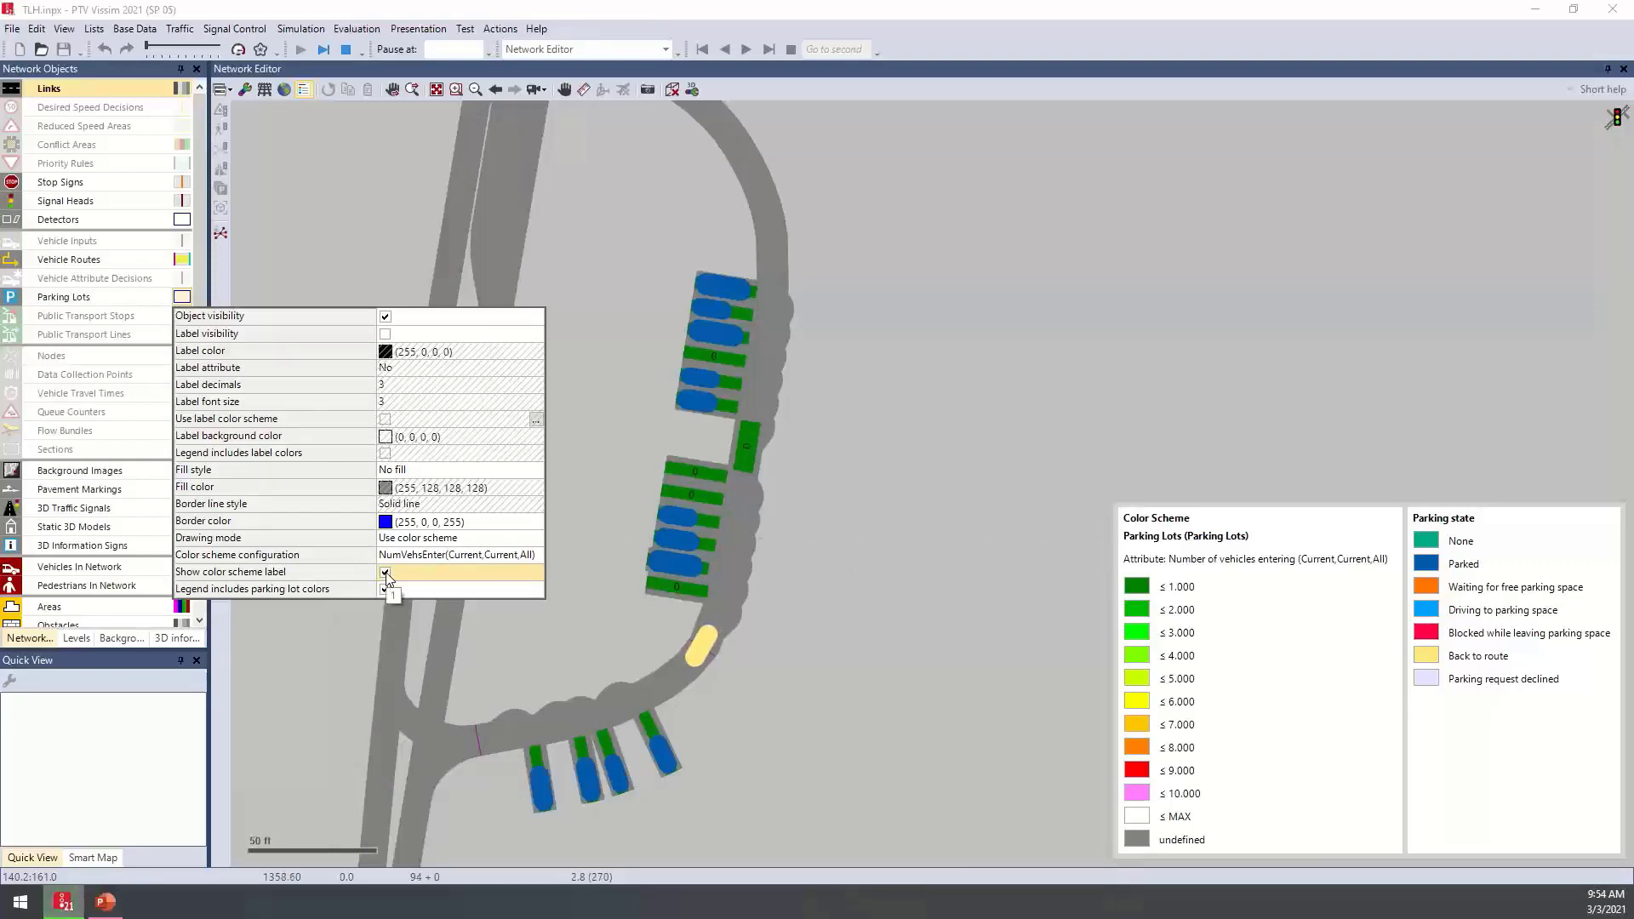
left_click(385, 573)
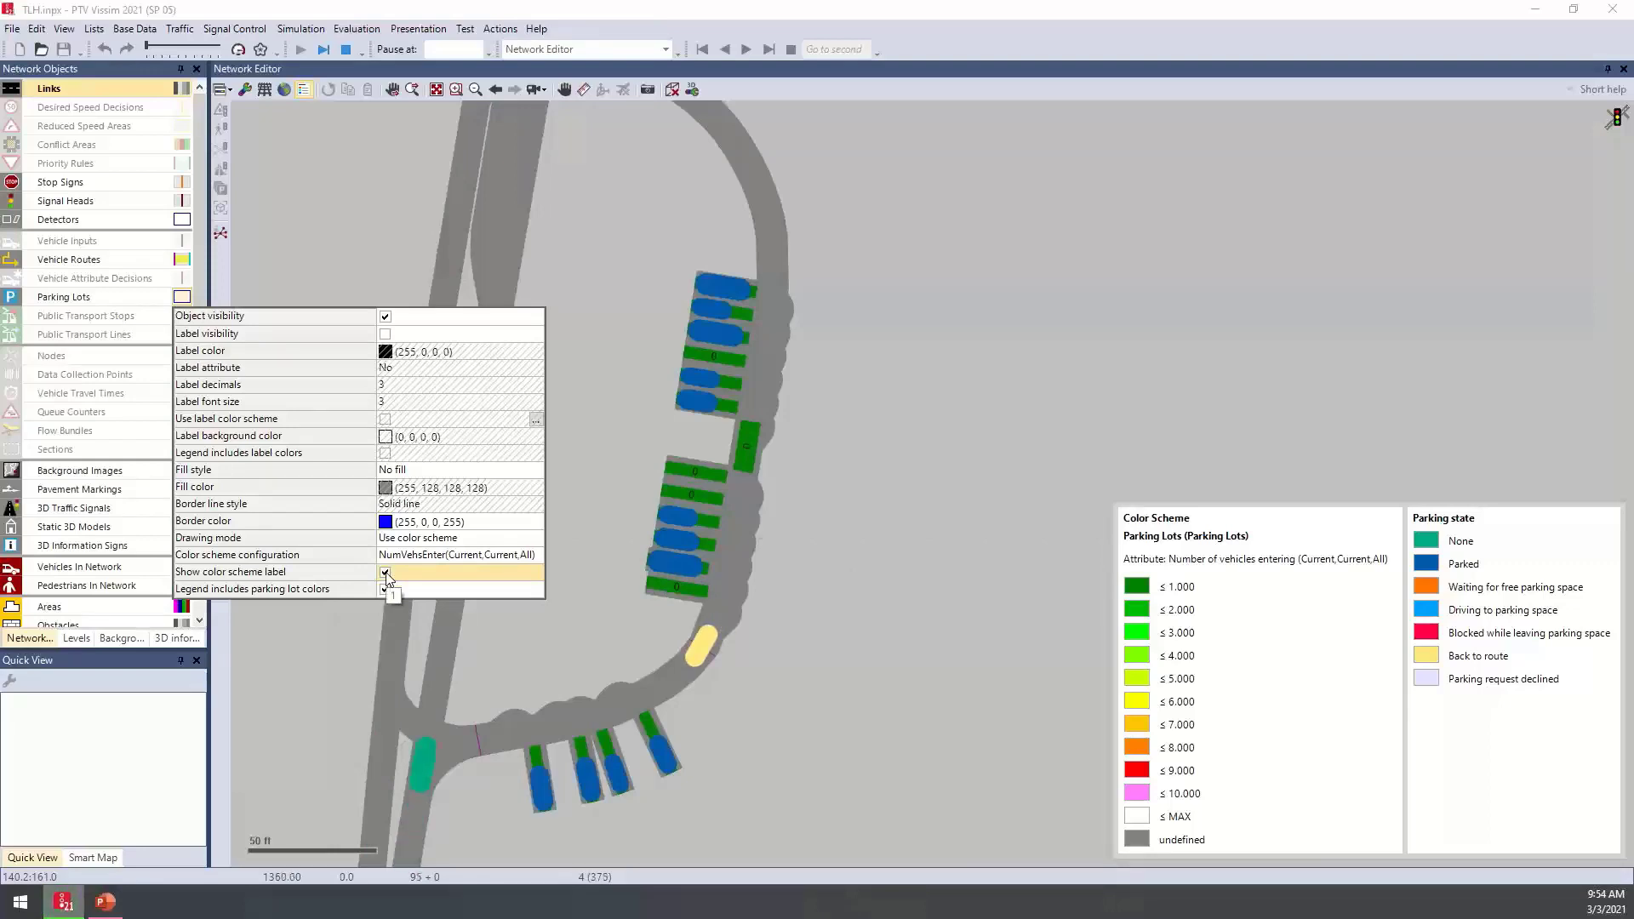
left_click(902, 660)
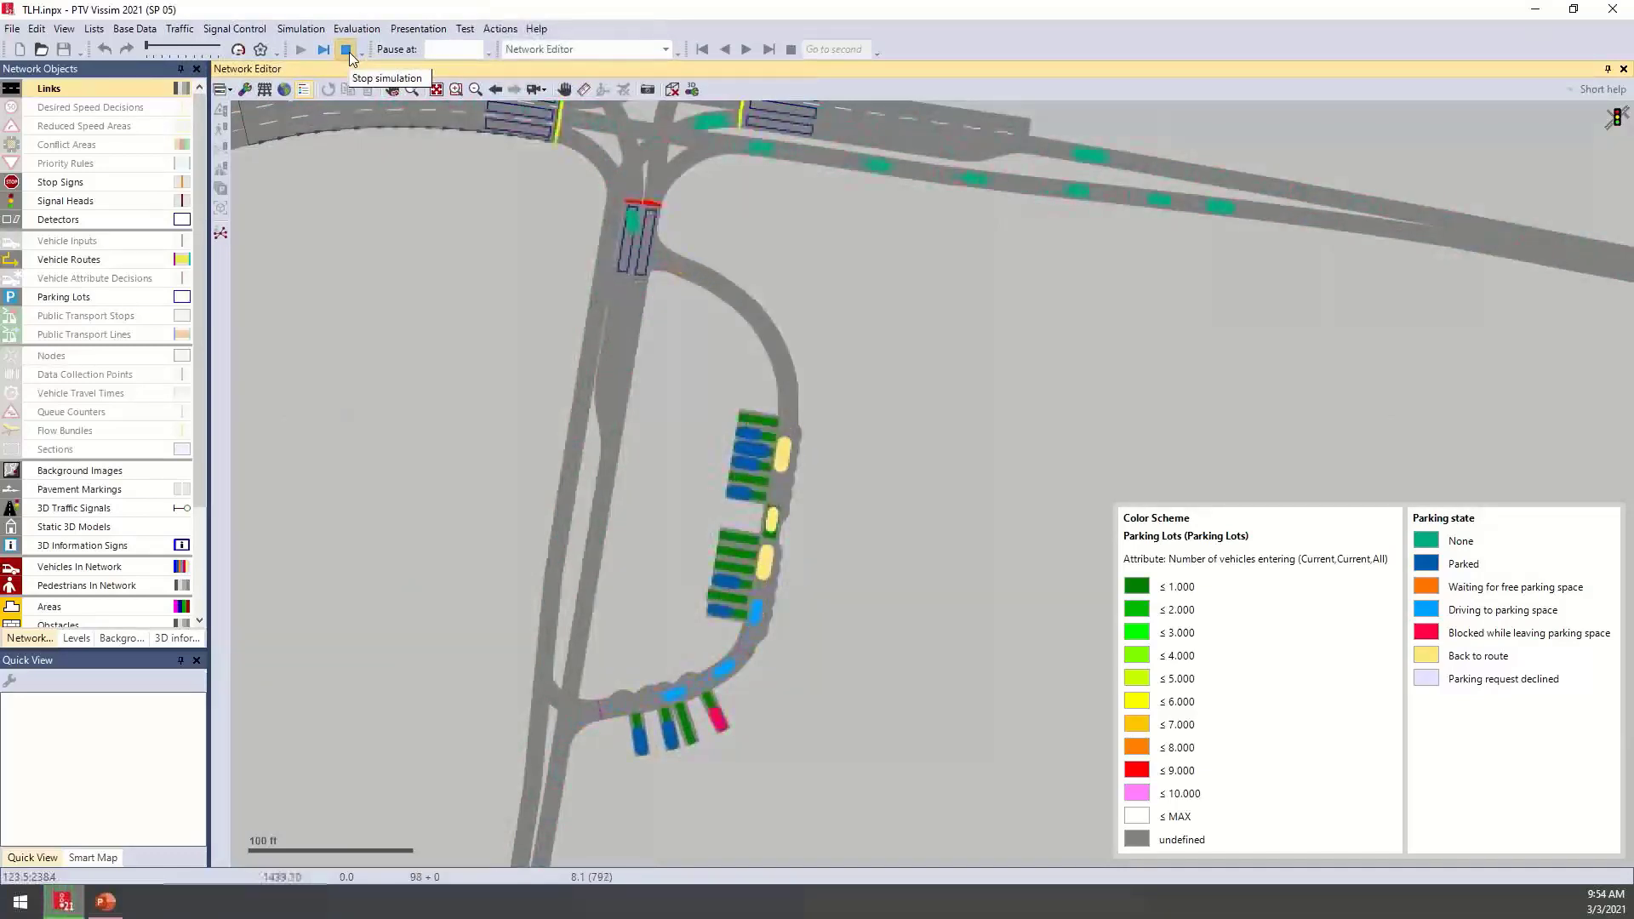
Stop the simulation run and hide the legend in the network editor
left_click(346, 49)
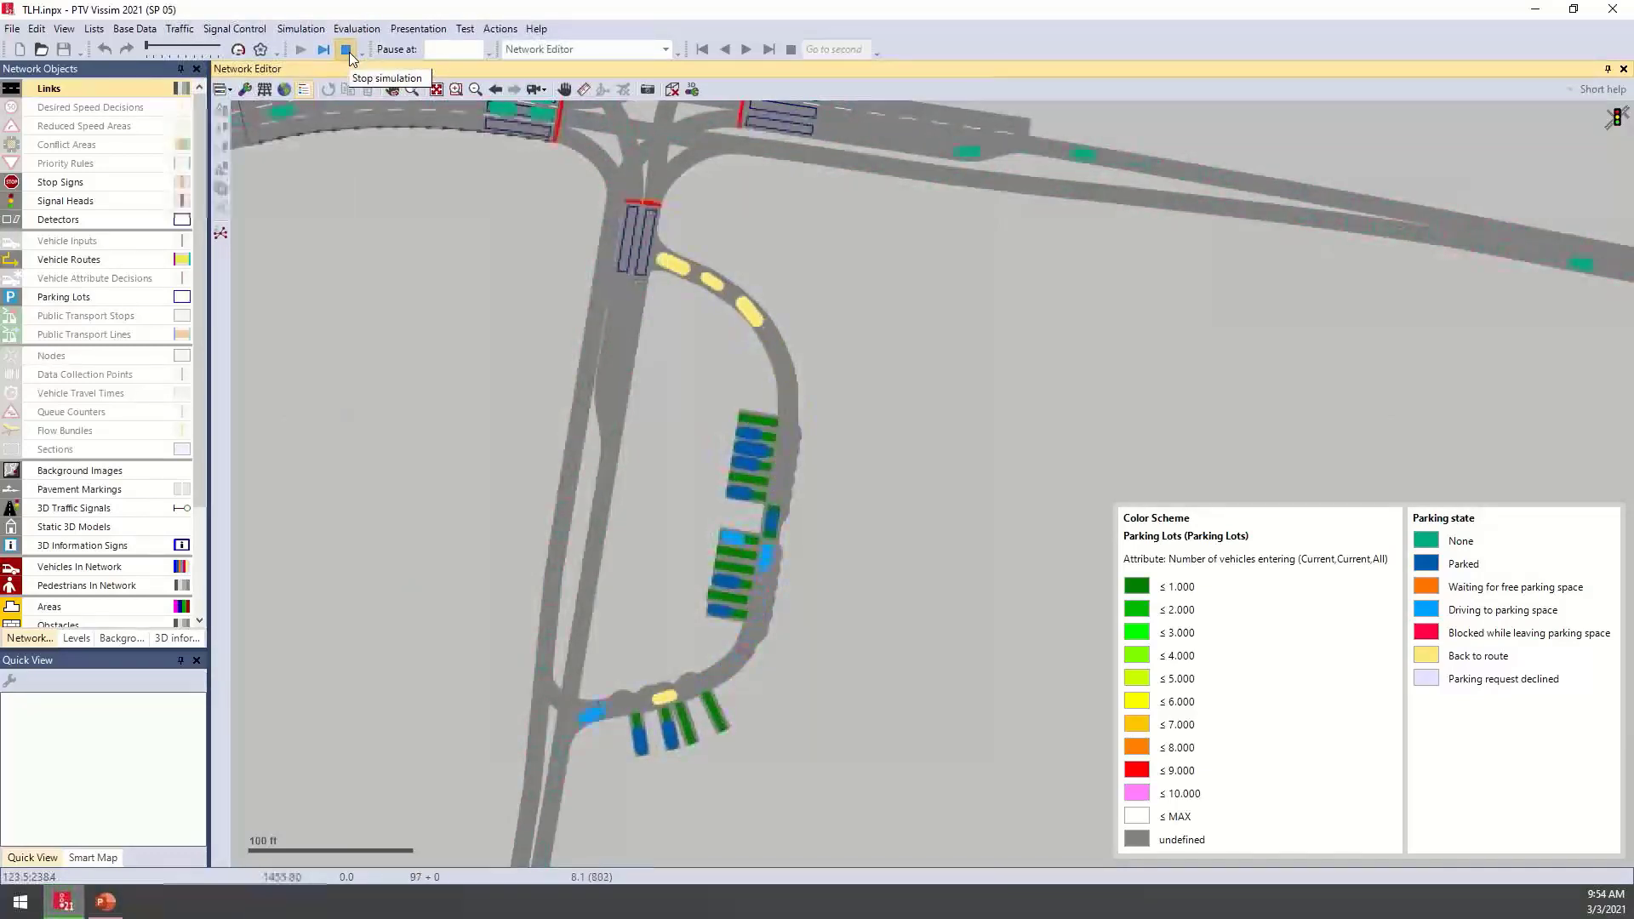
left_click(920, 473)
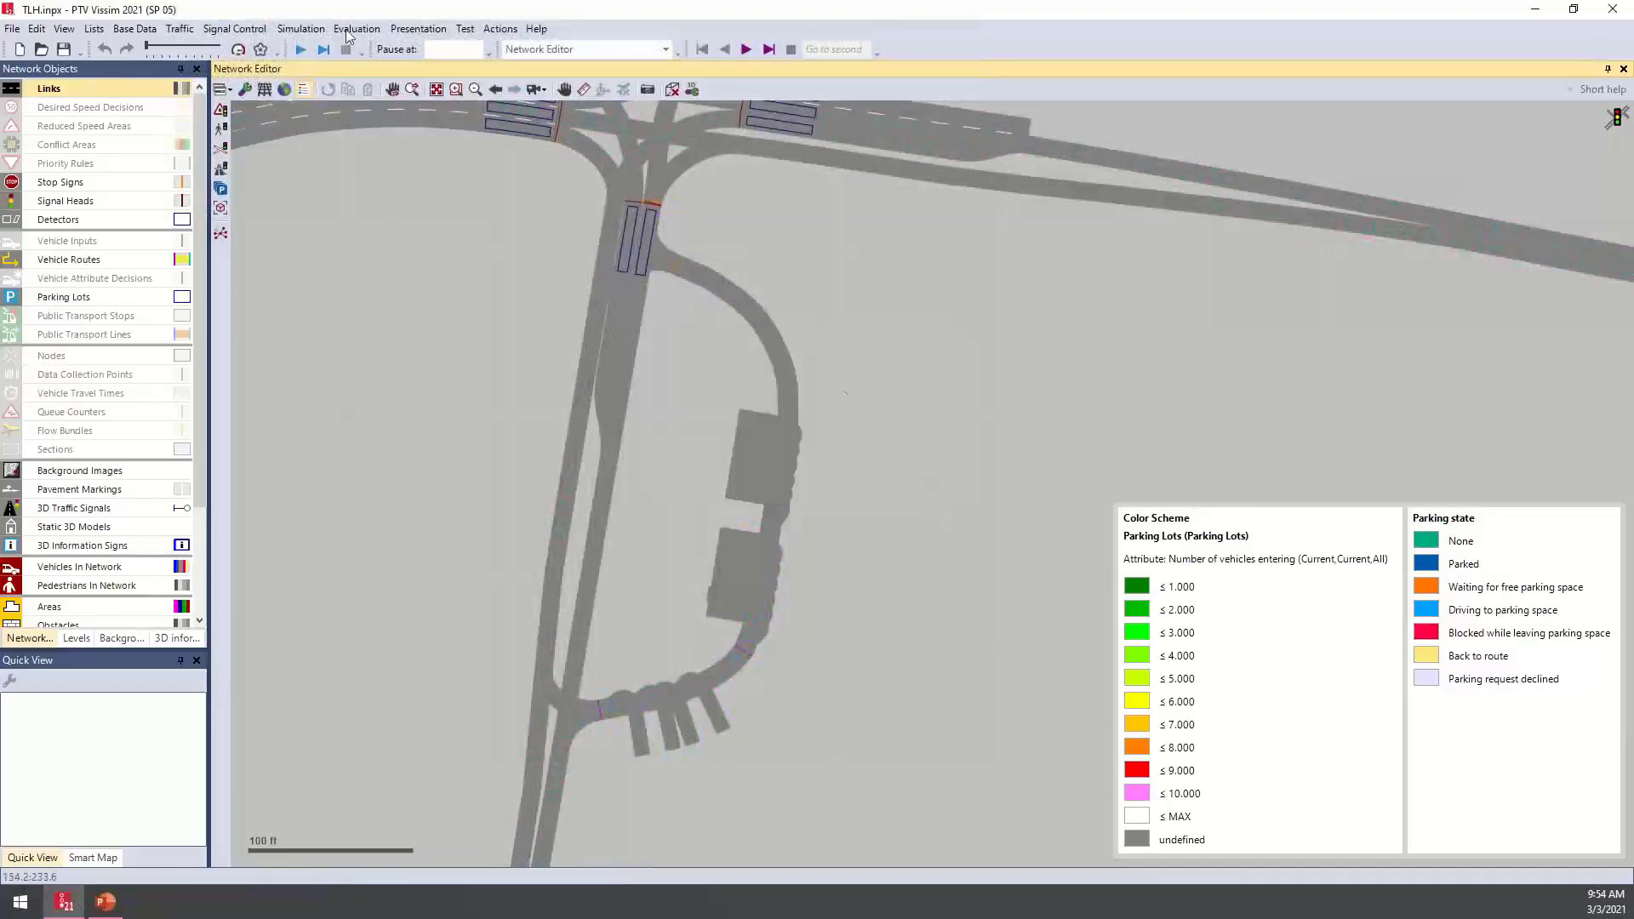
left_click(302, 91)
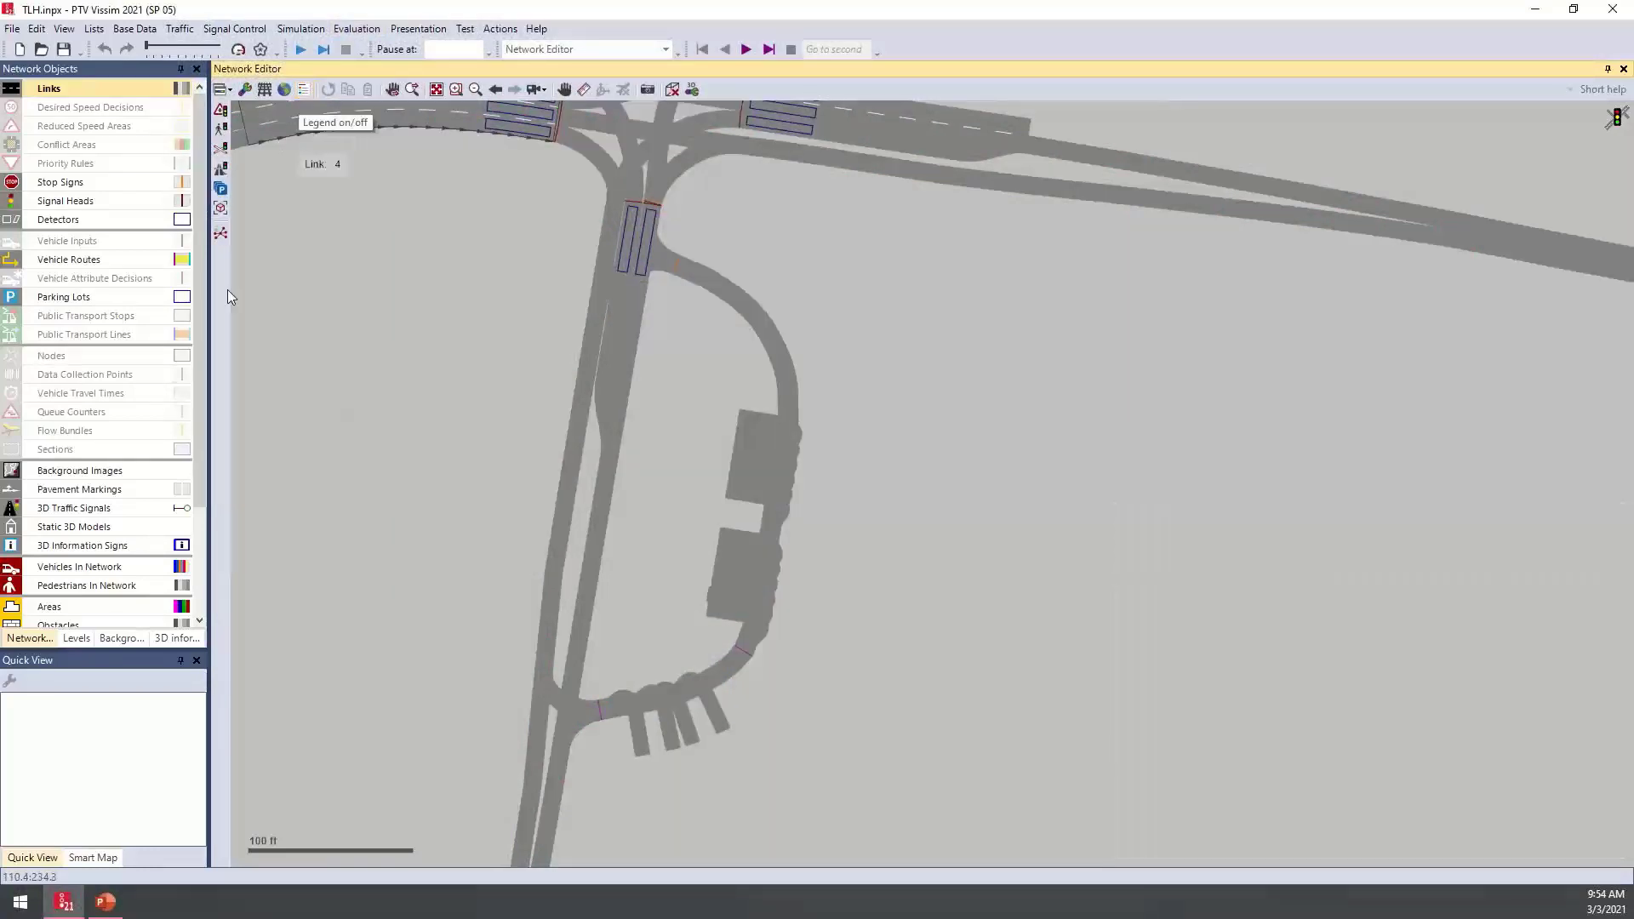
Add a new horizontal one-lane link in the empty area east of the parking area and extend it to about 207 ft
right_click(1125, 503)
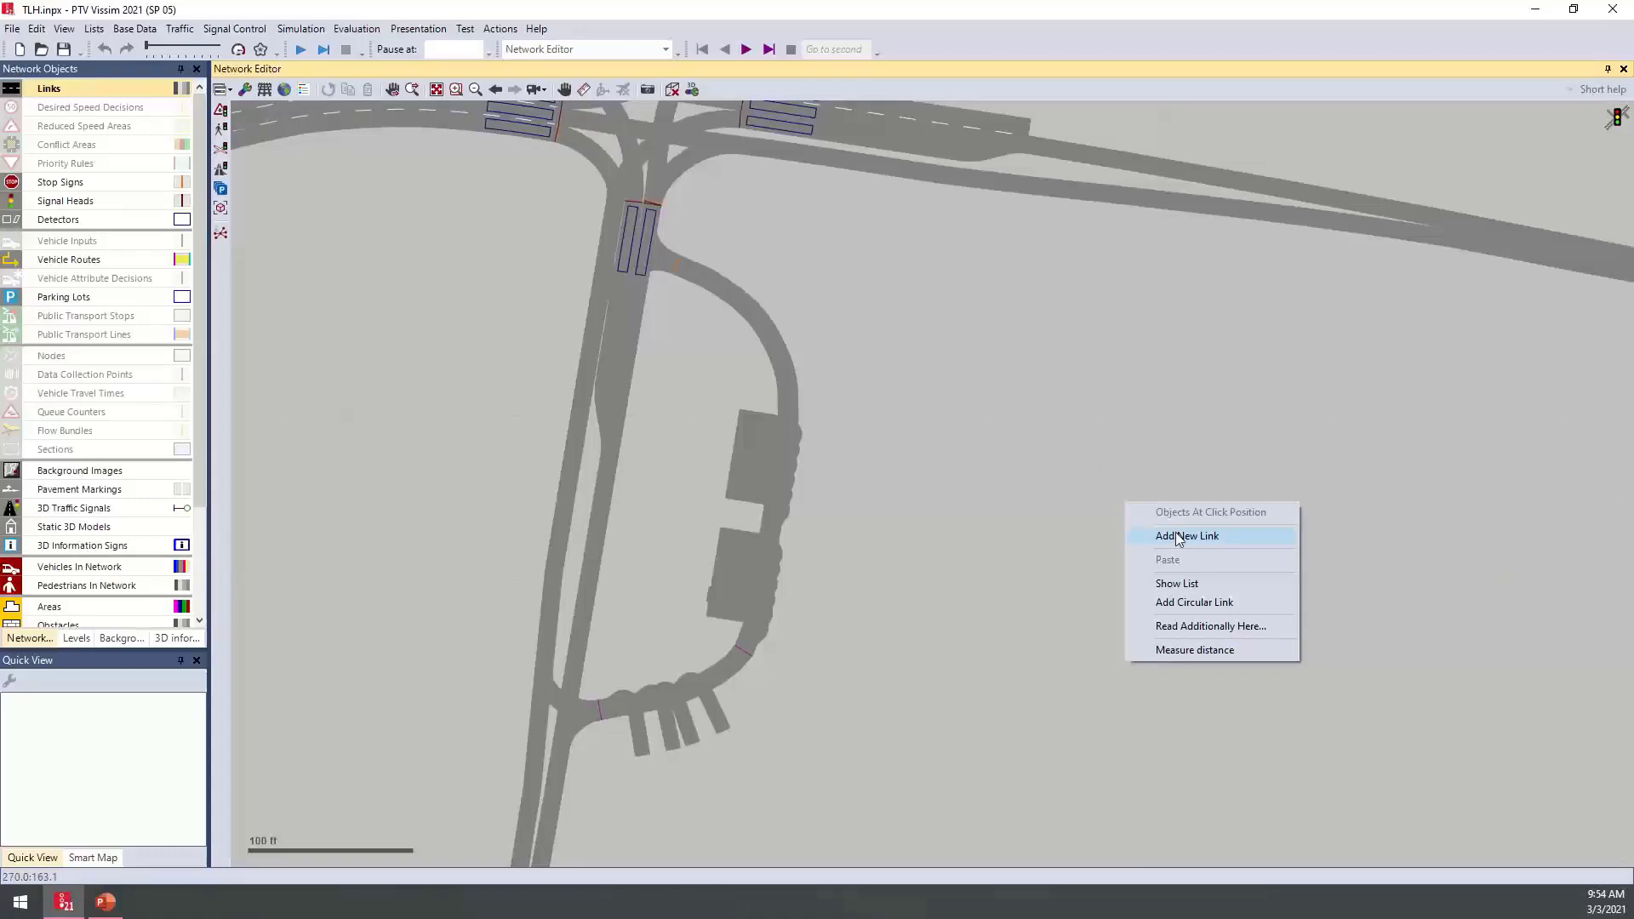
left_click(1233, 544)
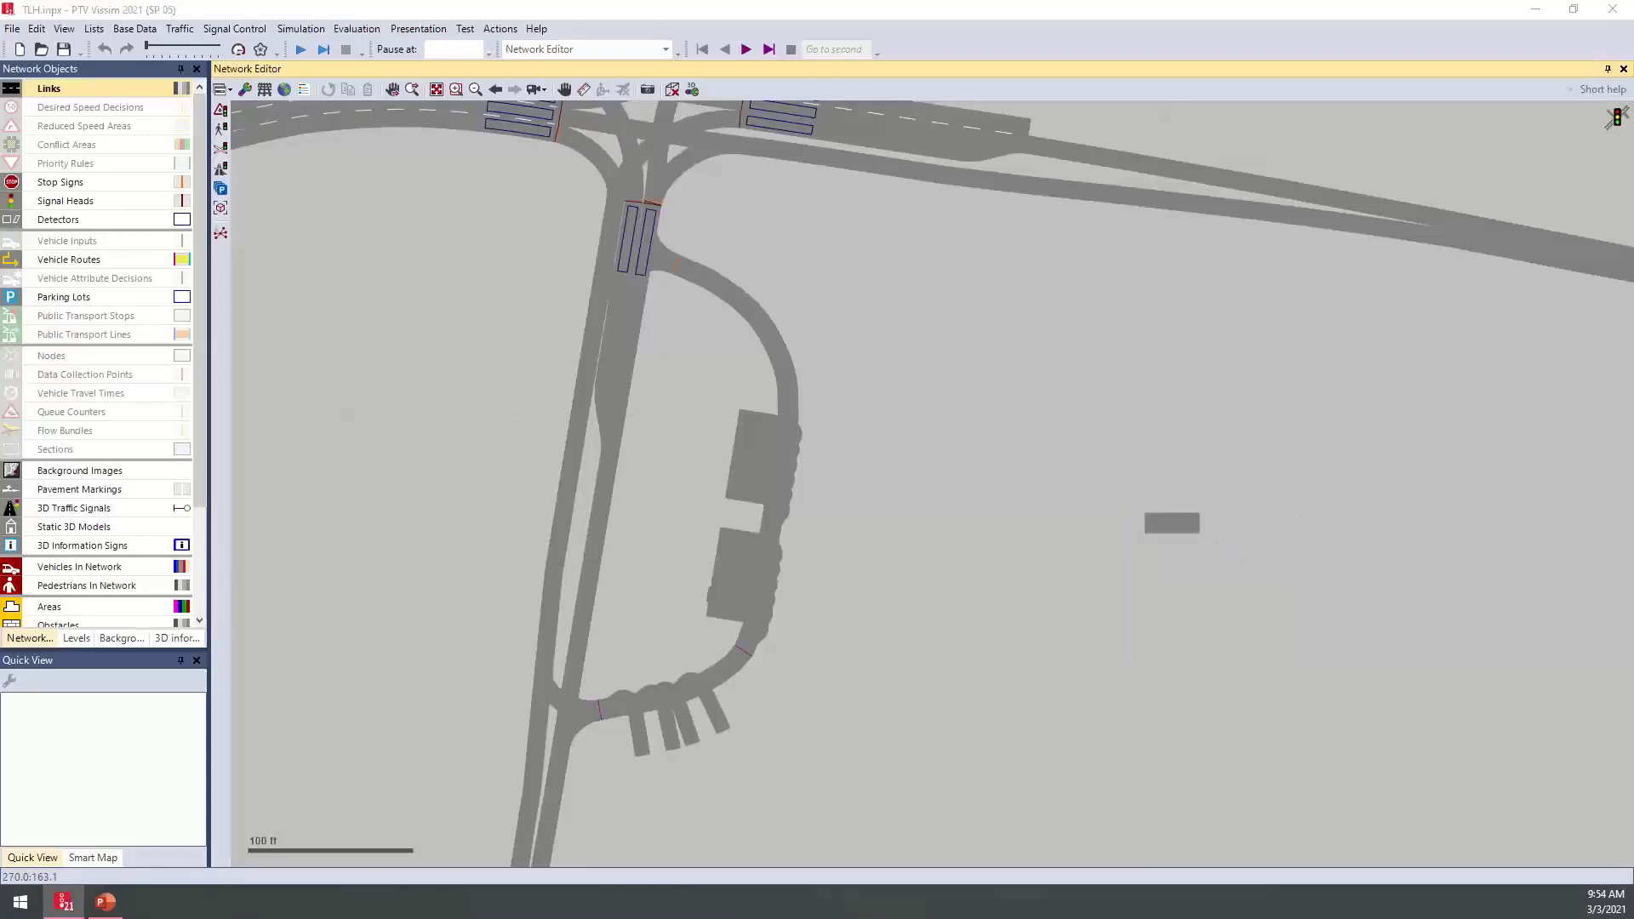
key("Return")
left_click_drag(1242, 612, 858, 598)
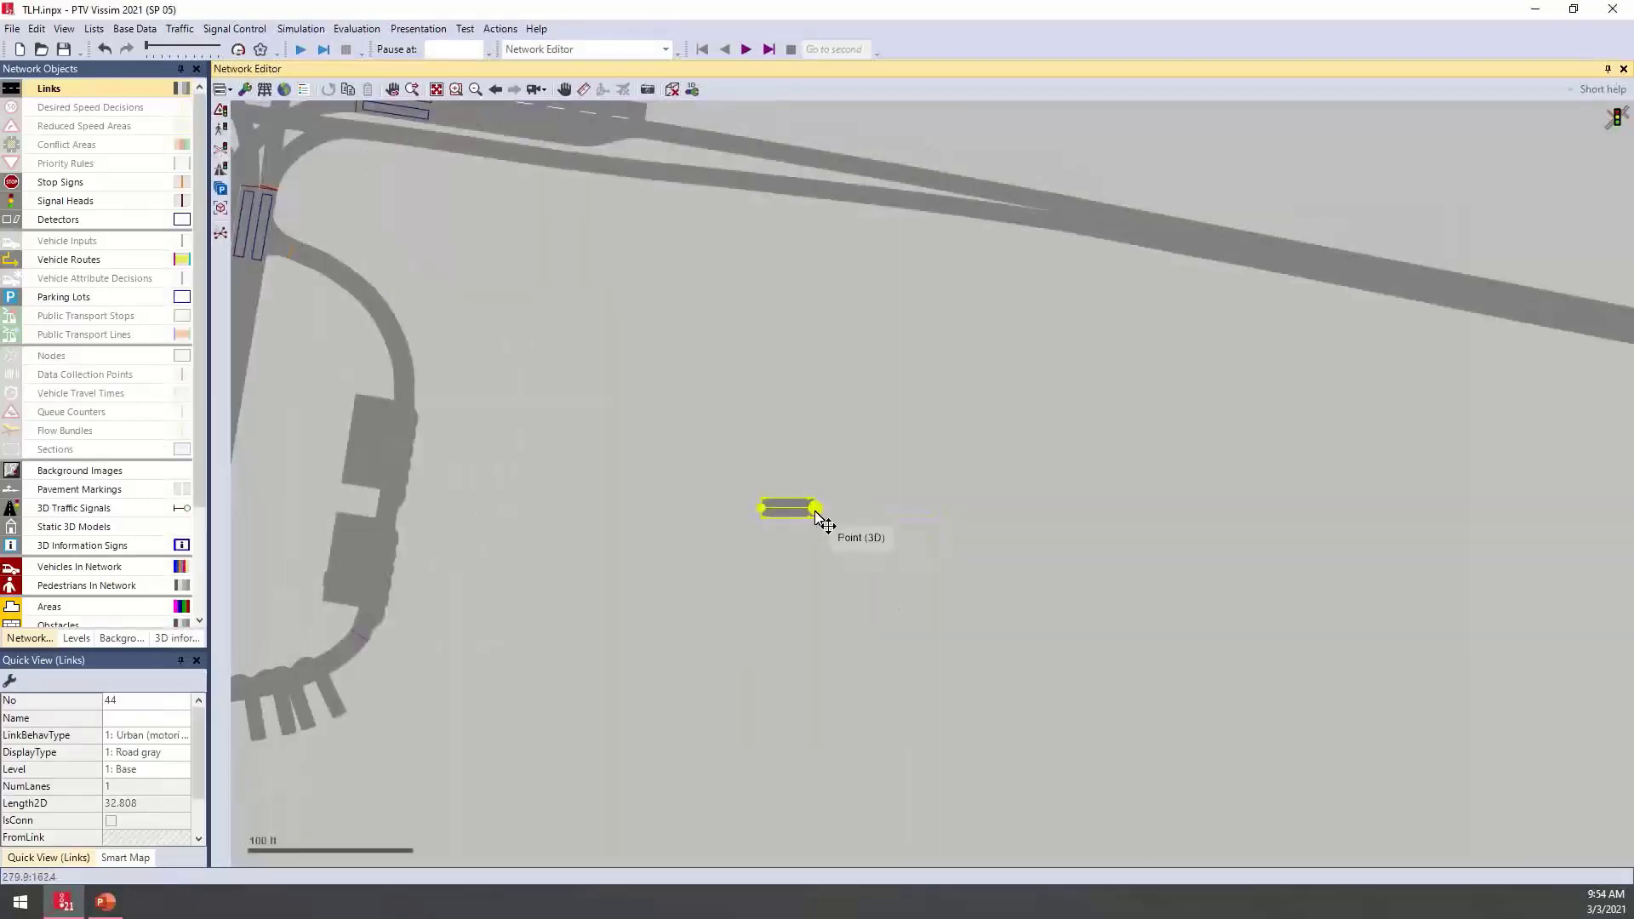
left_click_drag(816, 511, 1101, 512)
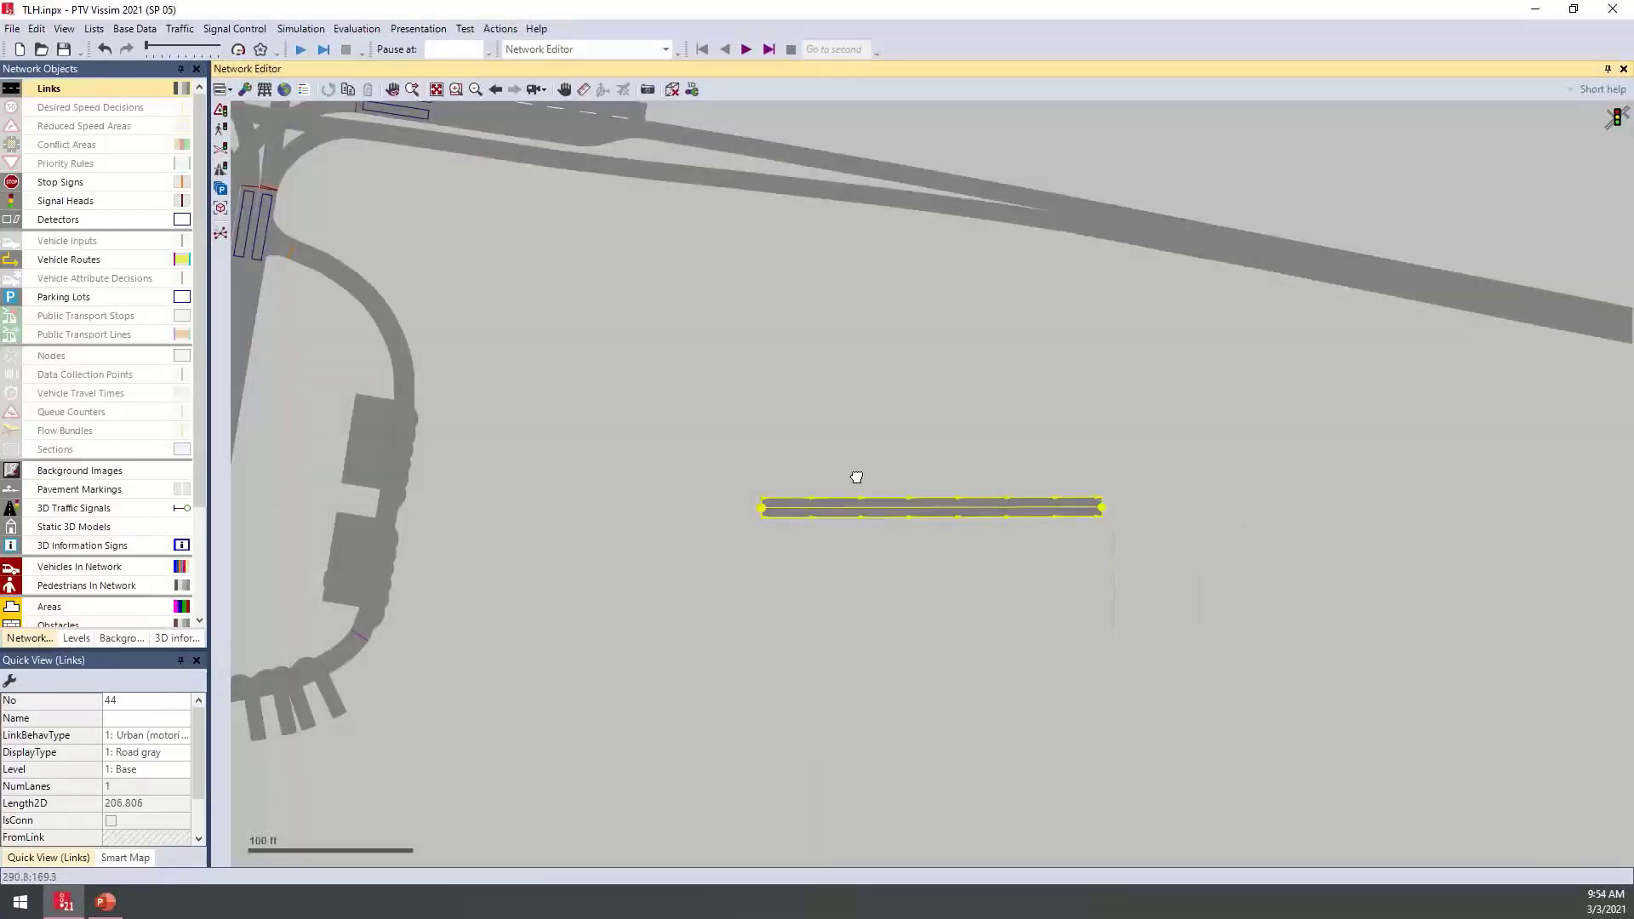
scroll(802, 507, "up", 3)
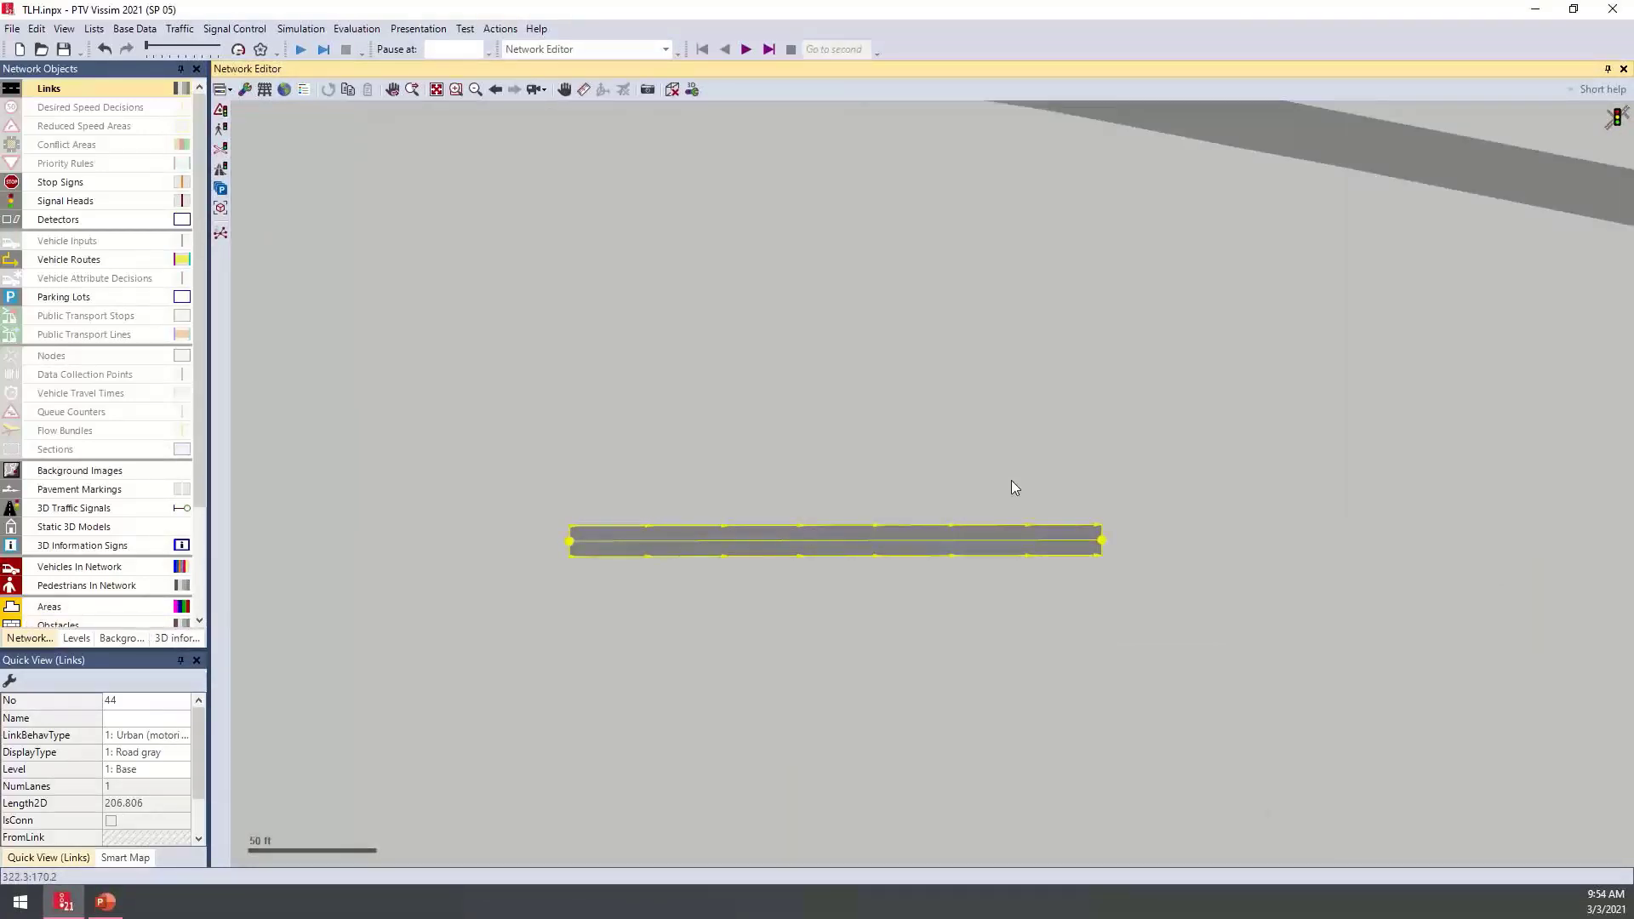
Lay out a car park along the middle of the new link, with 17 perpendicular parking spaces on each side
left_click(218, 190)
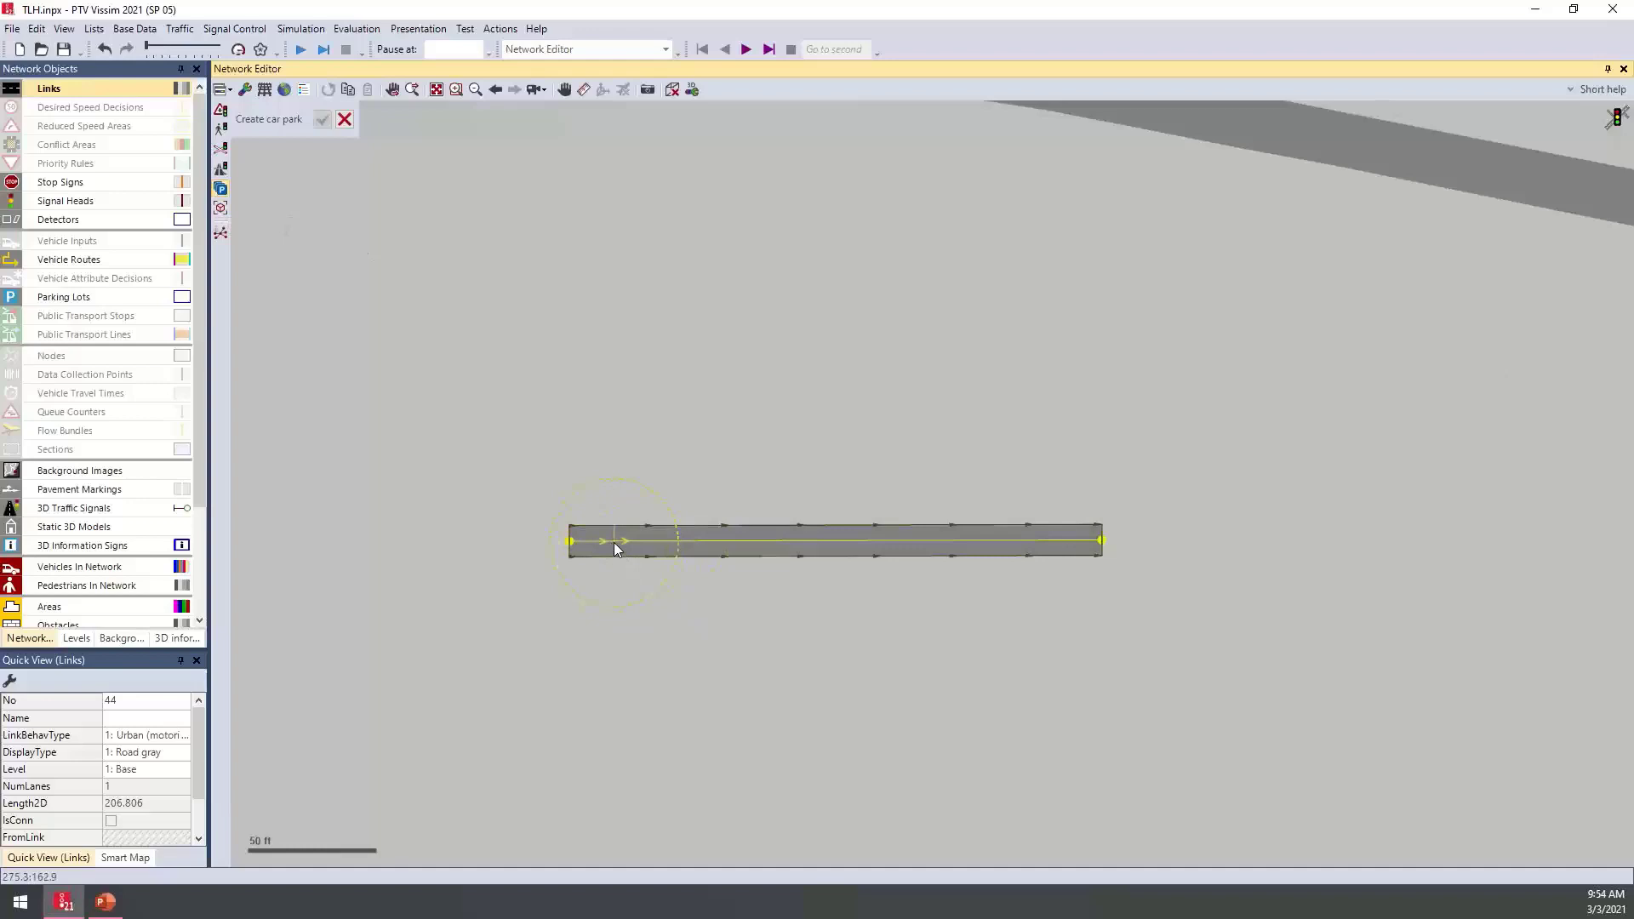
left_click_drag(616, 547, 983, 545)
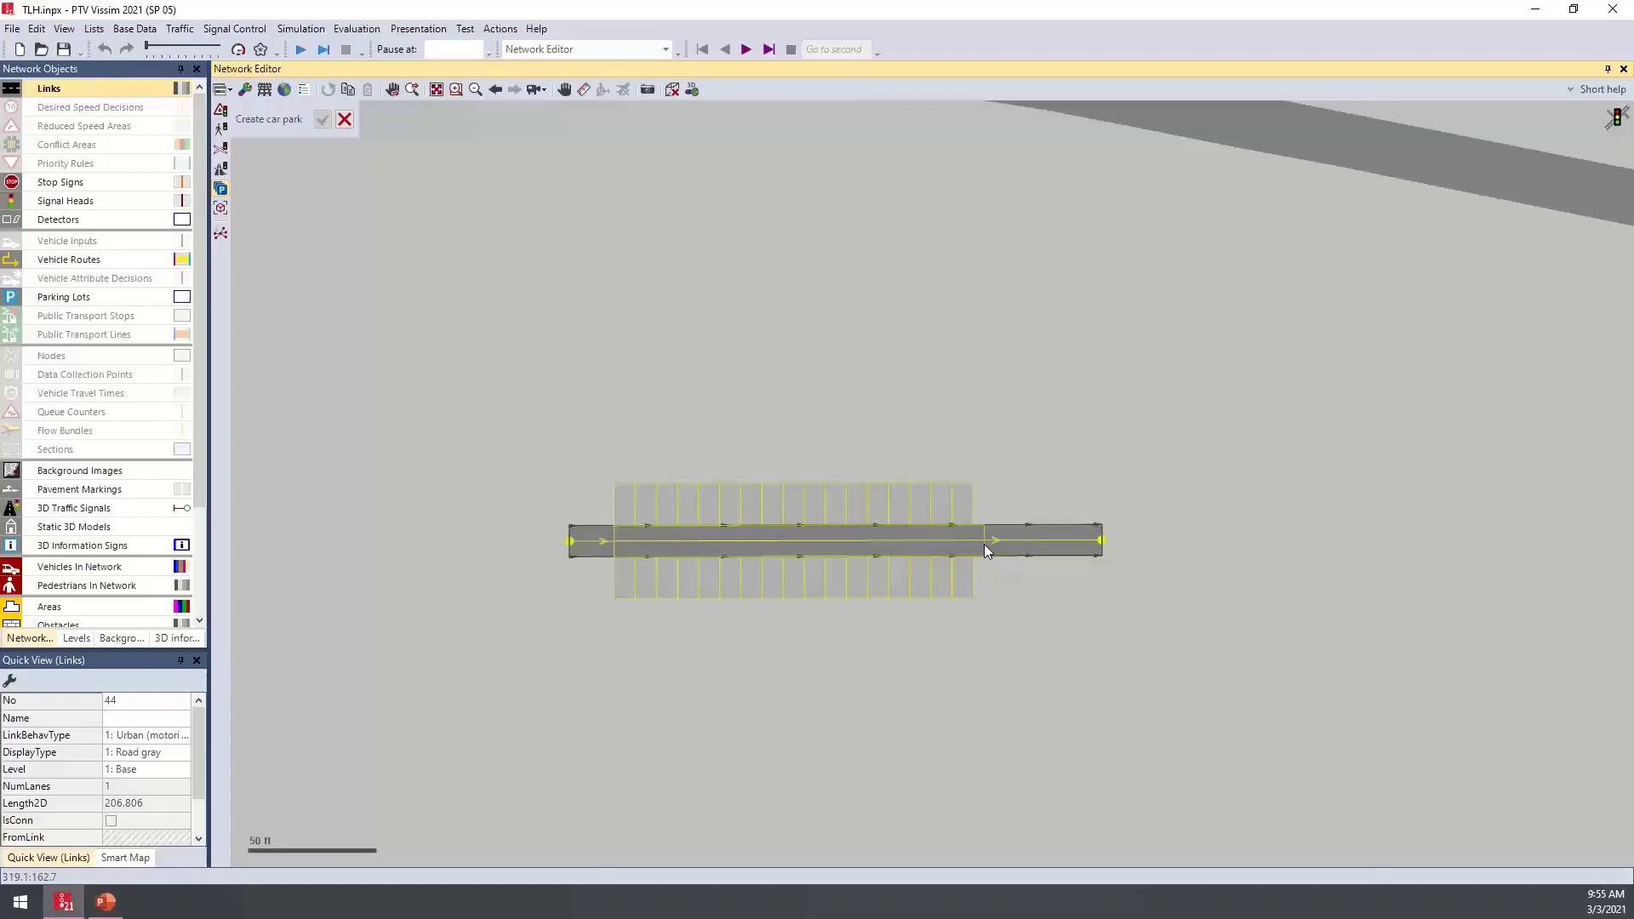
left_click(1049, 428)
scroll(746, 397, "up", 1)
left_click_drag(747, 397, 770, 457)
scroll(763, 547, "up", 3)
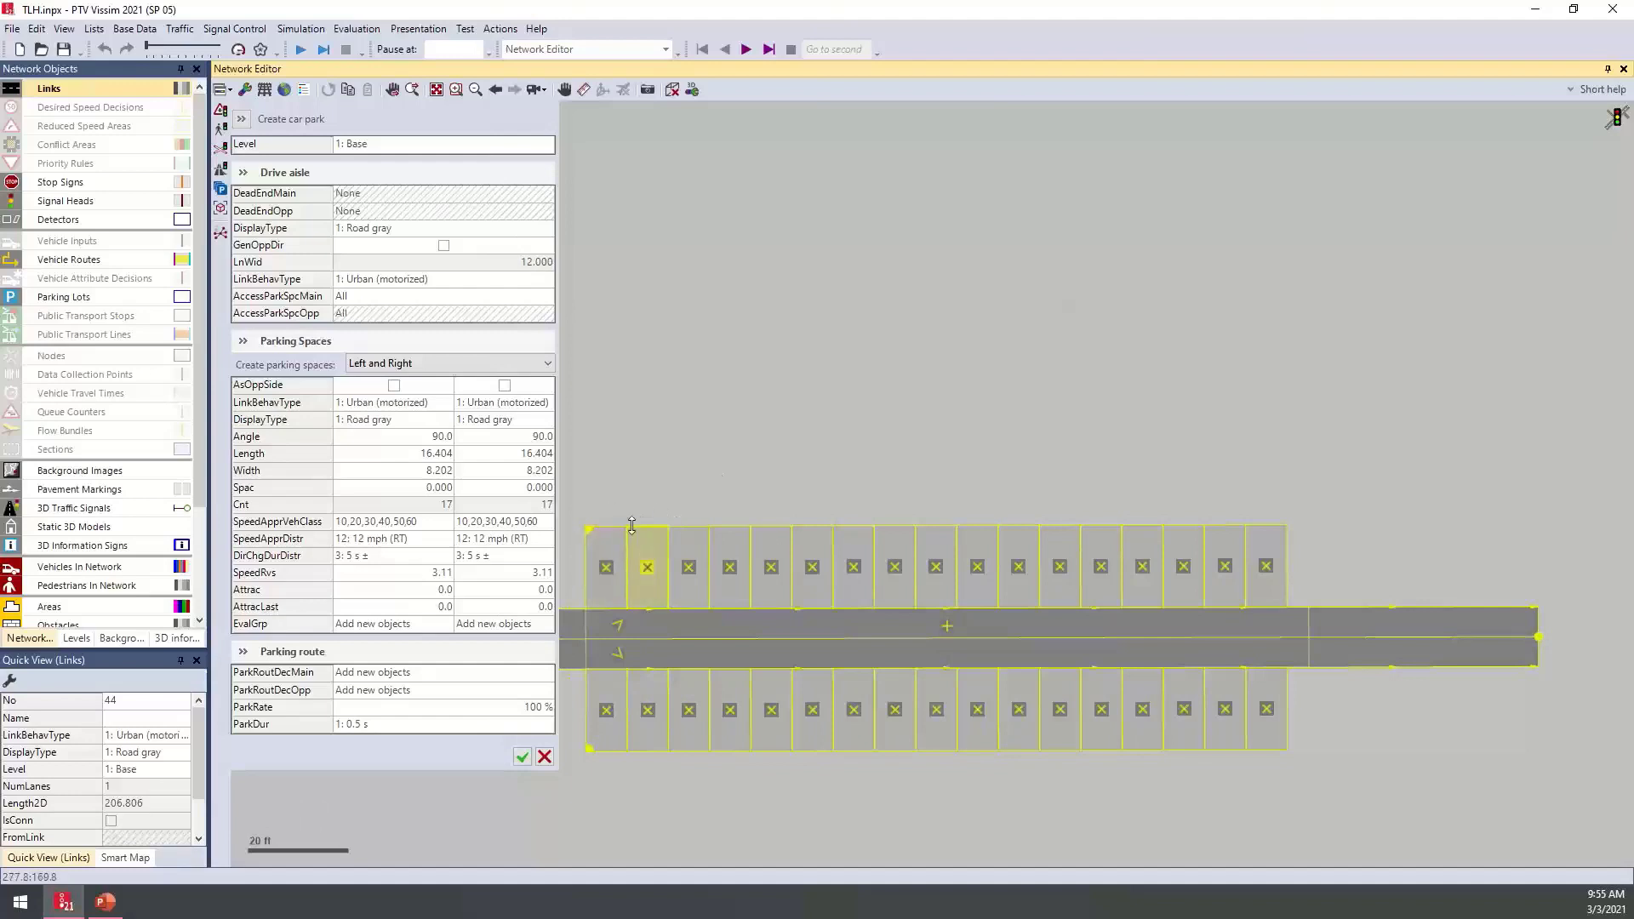
Reshape the left parking spaces to about 19.5 ft long at 67°, and the right ones to about 21.5 by 10.1 ft at 68.6°
left_click_drag(607, 522, 613, 514)
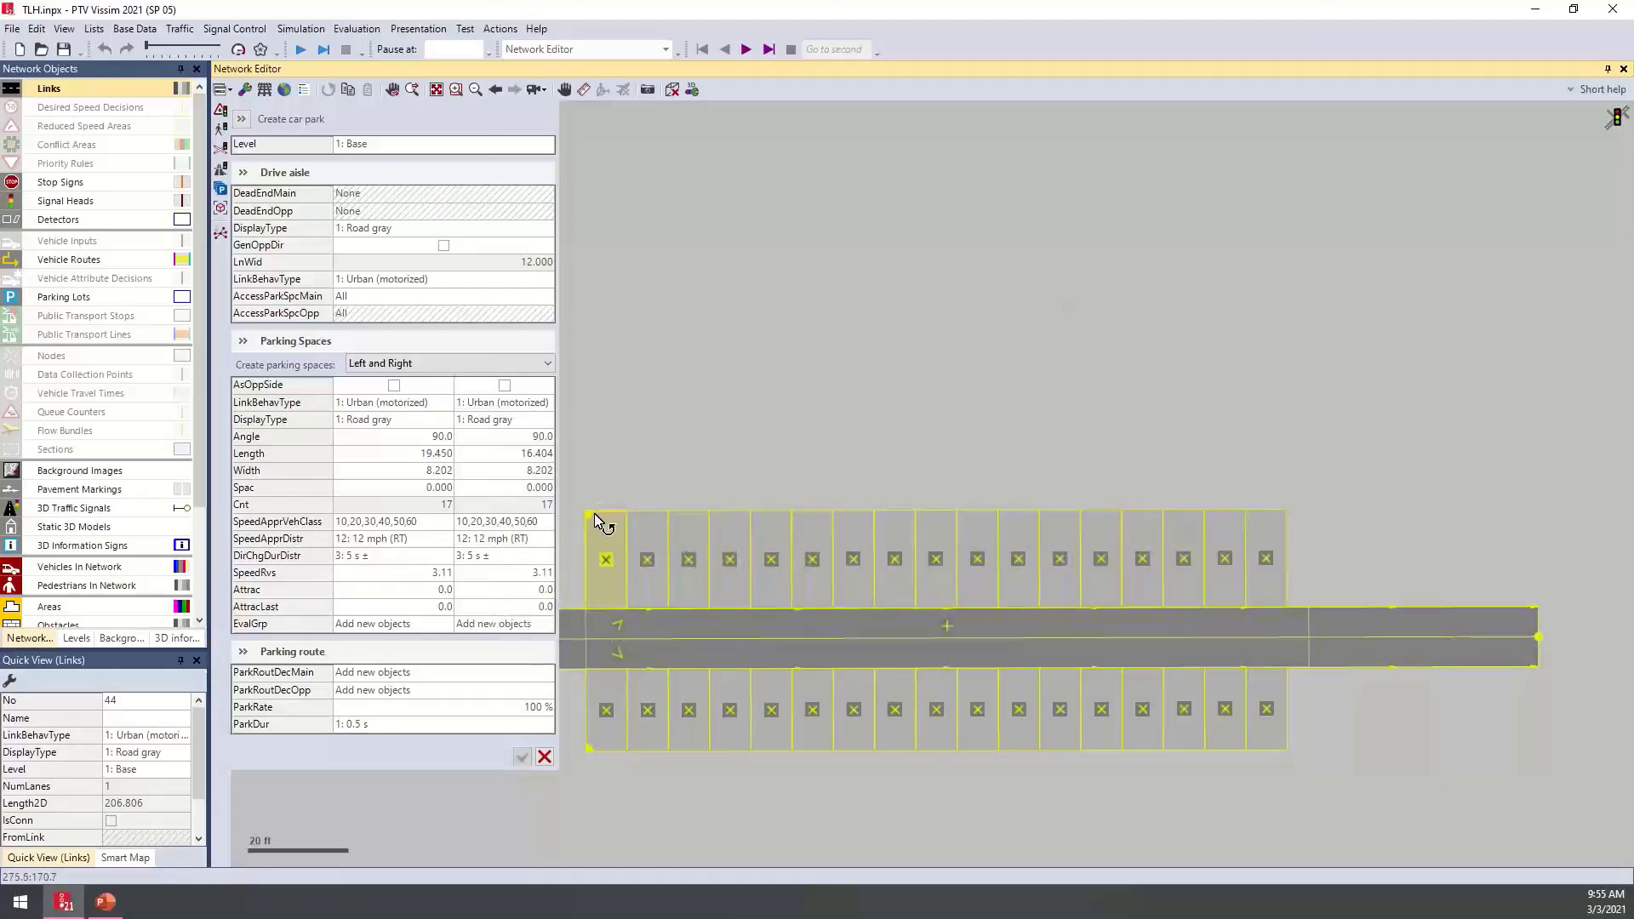
left_click_drag(594, 513, 613, 498)
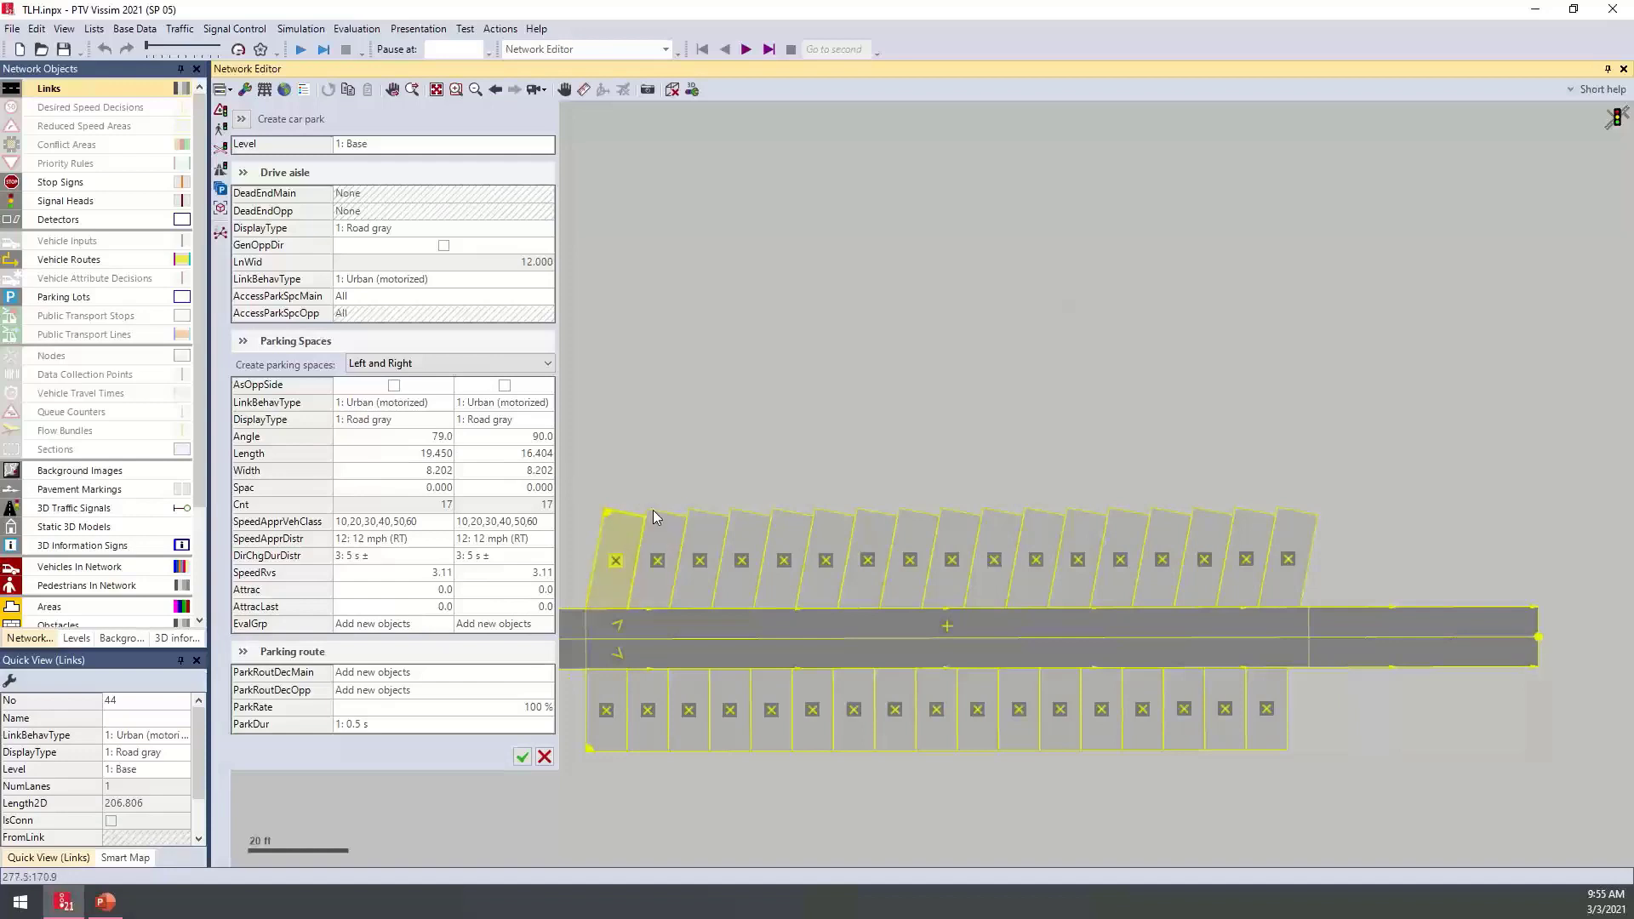
left_click_drag(610, 515, 792, 528)
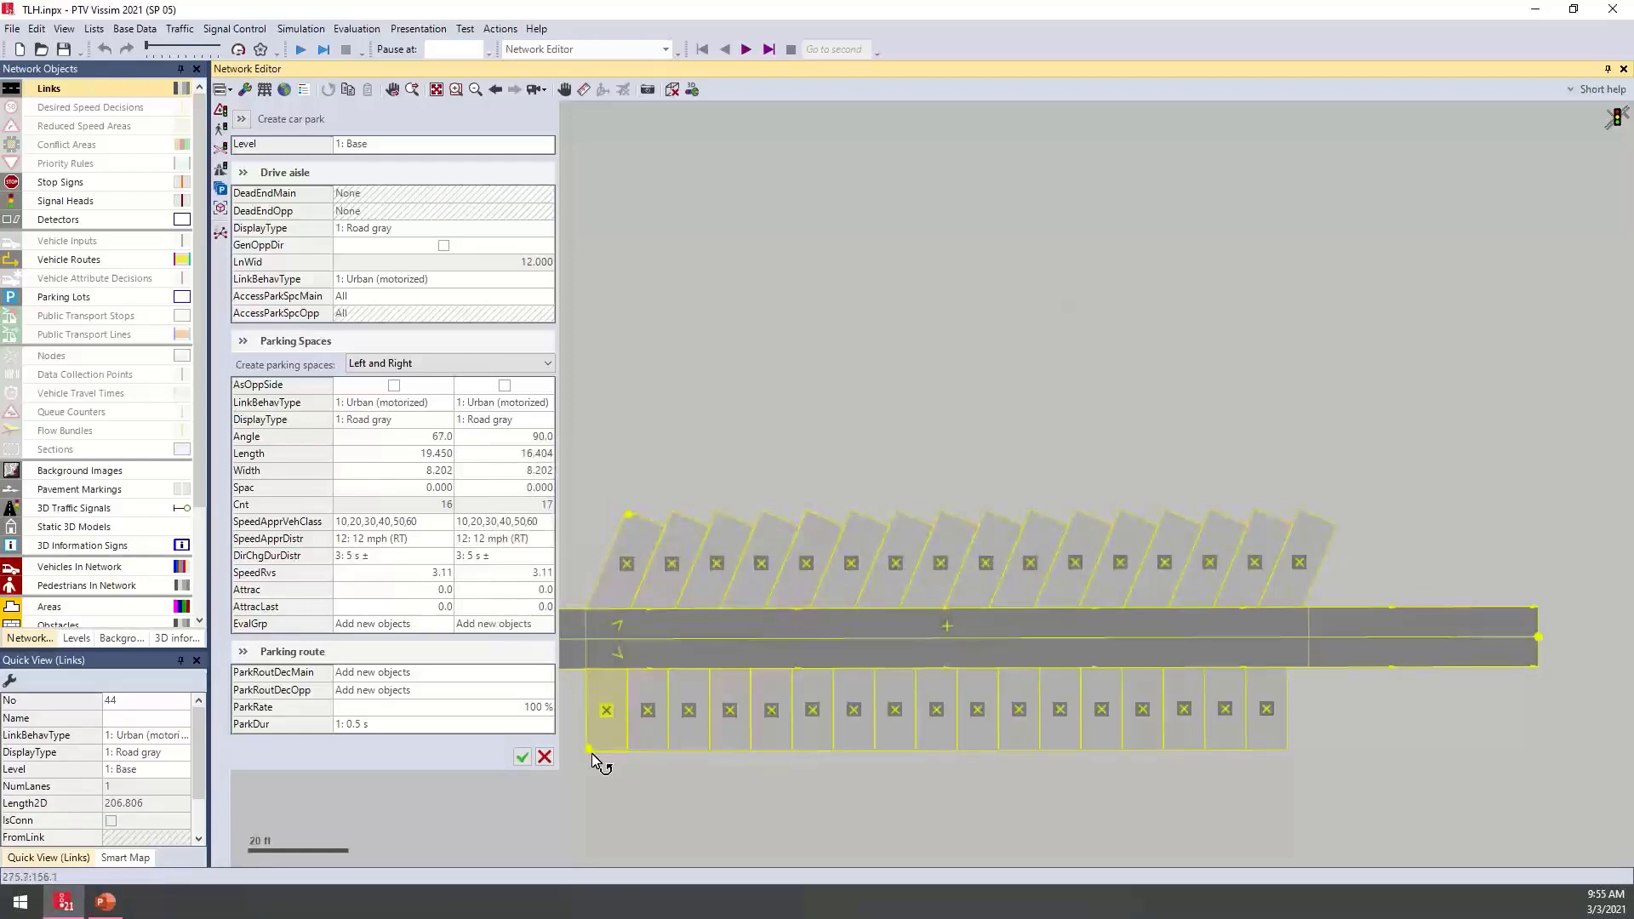
left_click_drag(594, 754, 672, 729)
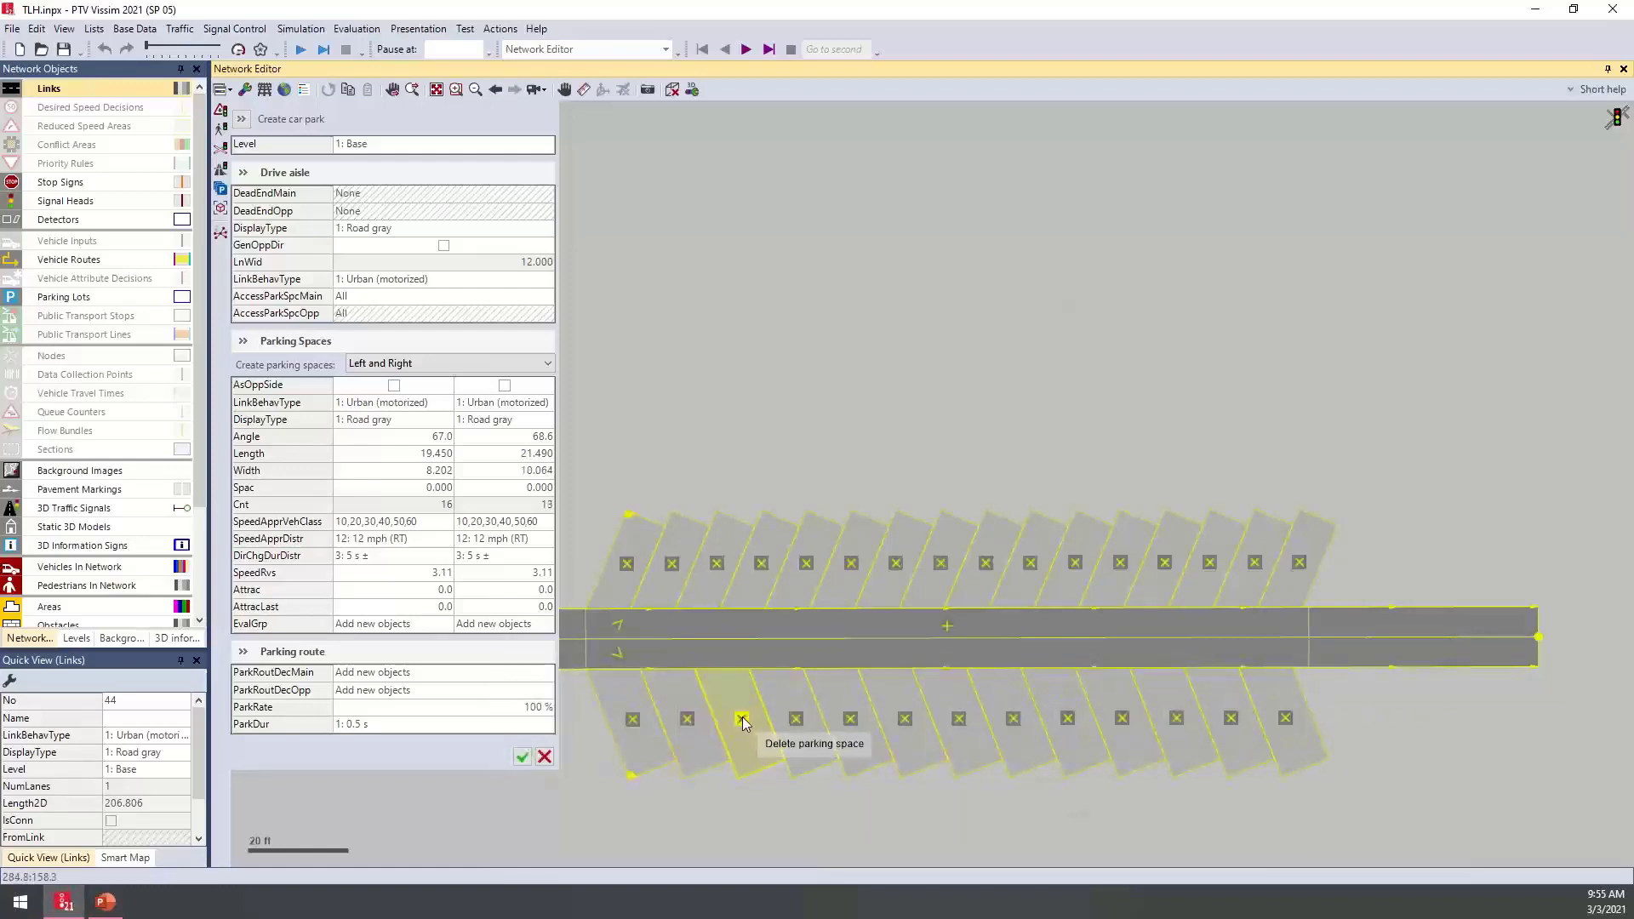
Delete the third and fourth parking spaces on the right side of the car park
left_click(795, 720)
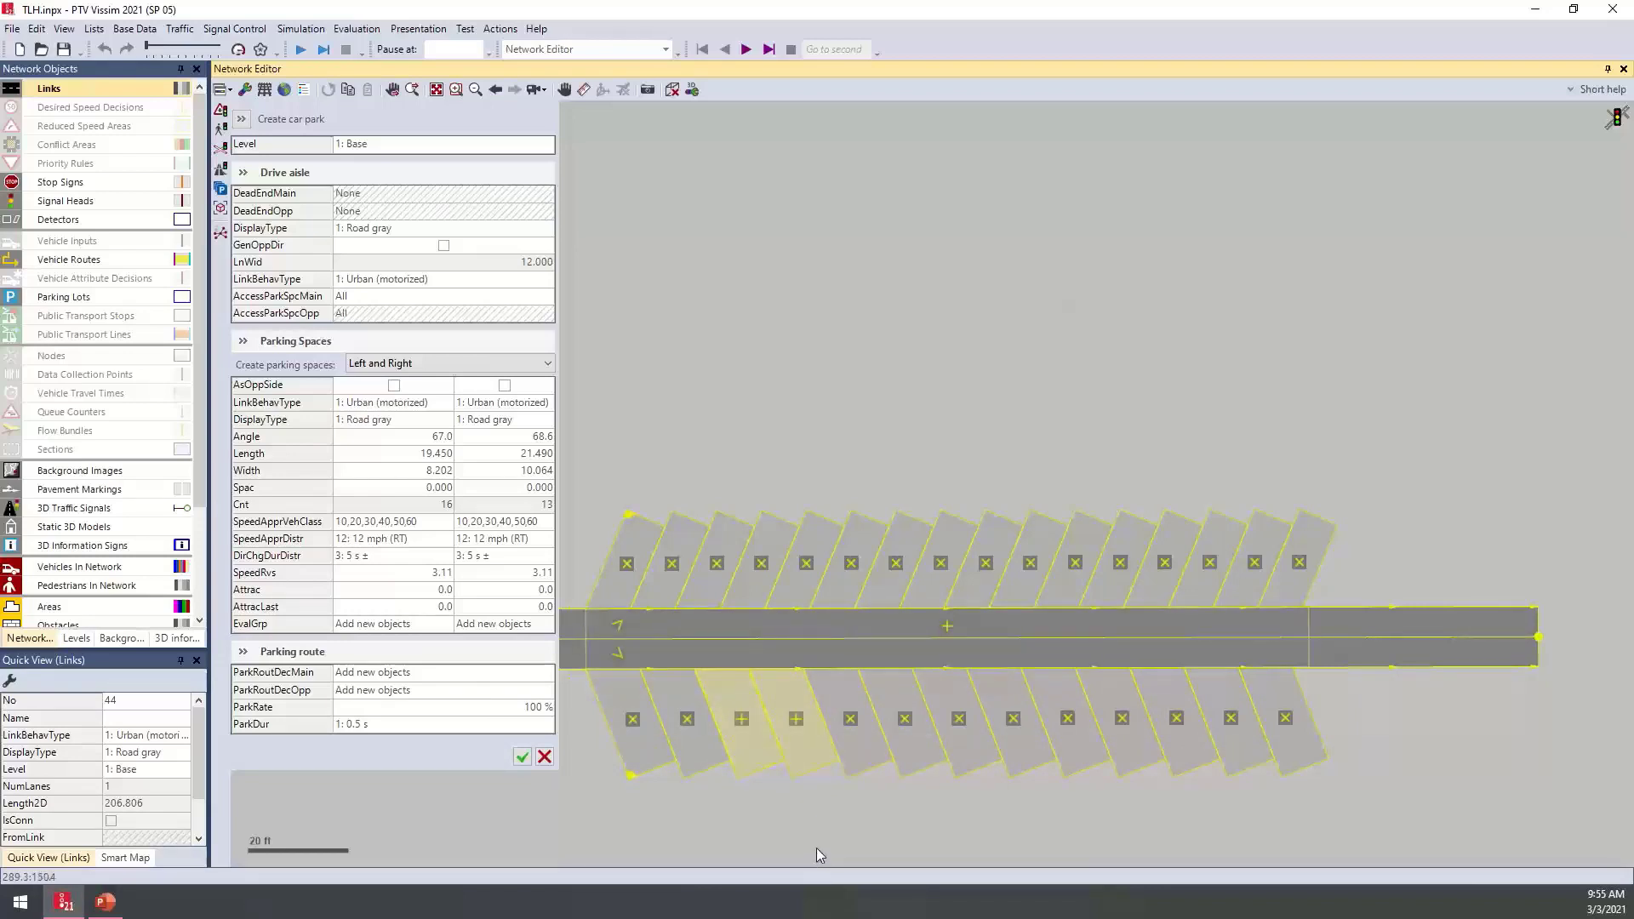
left_click(808, 766)
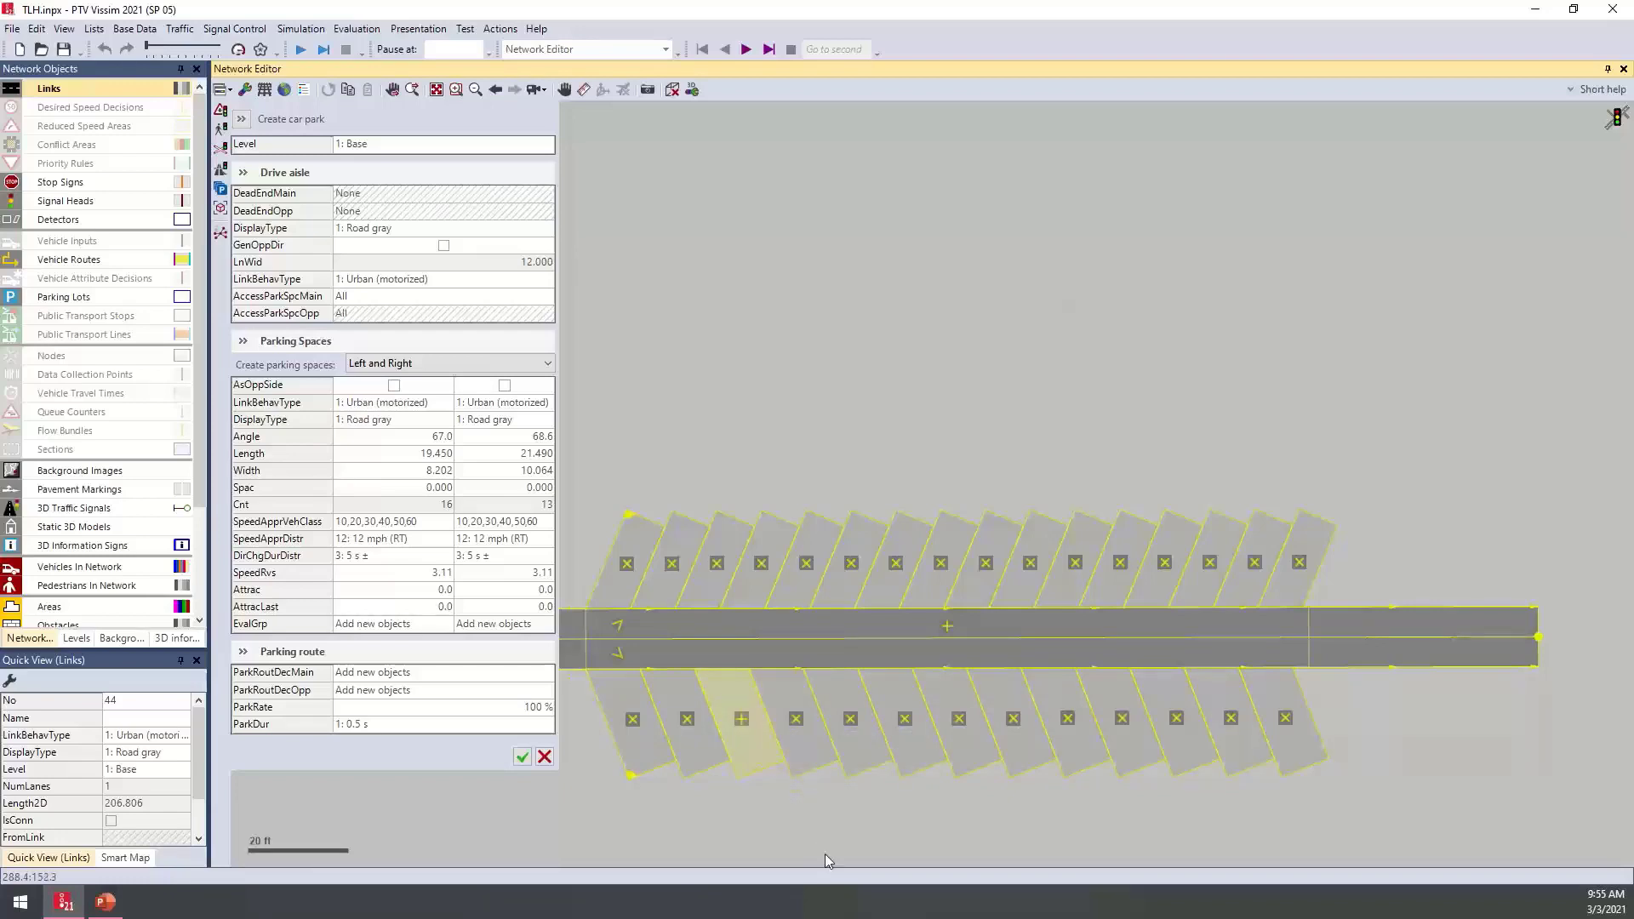
left_click(802, 730)
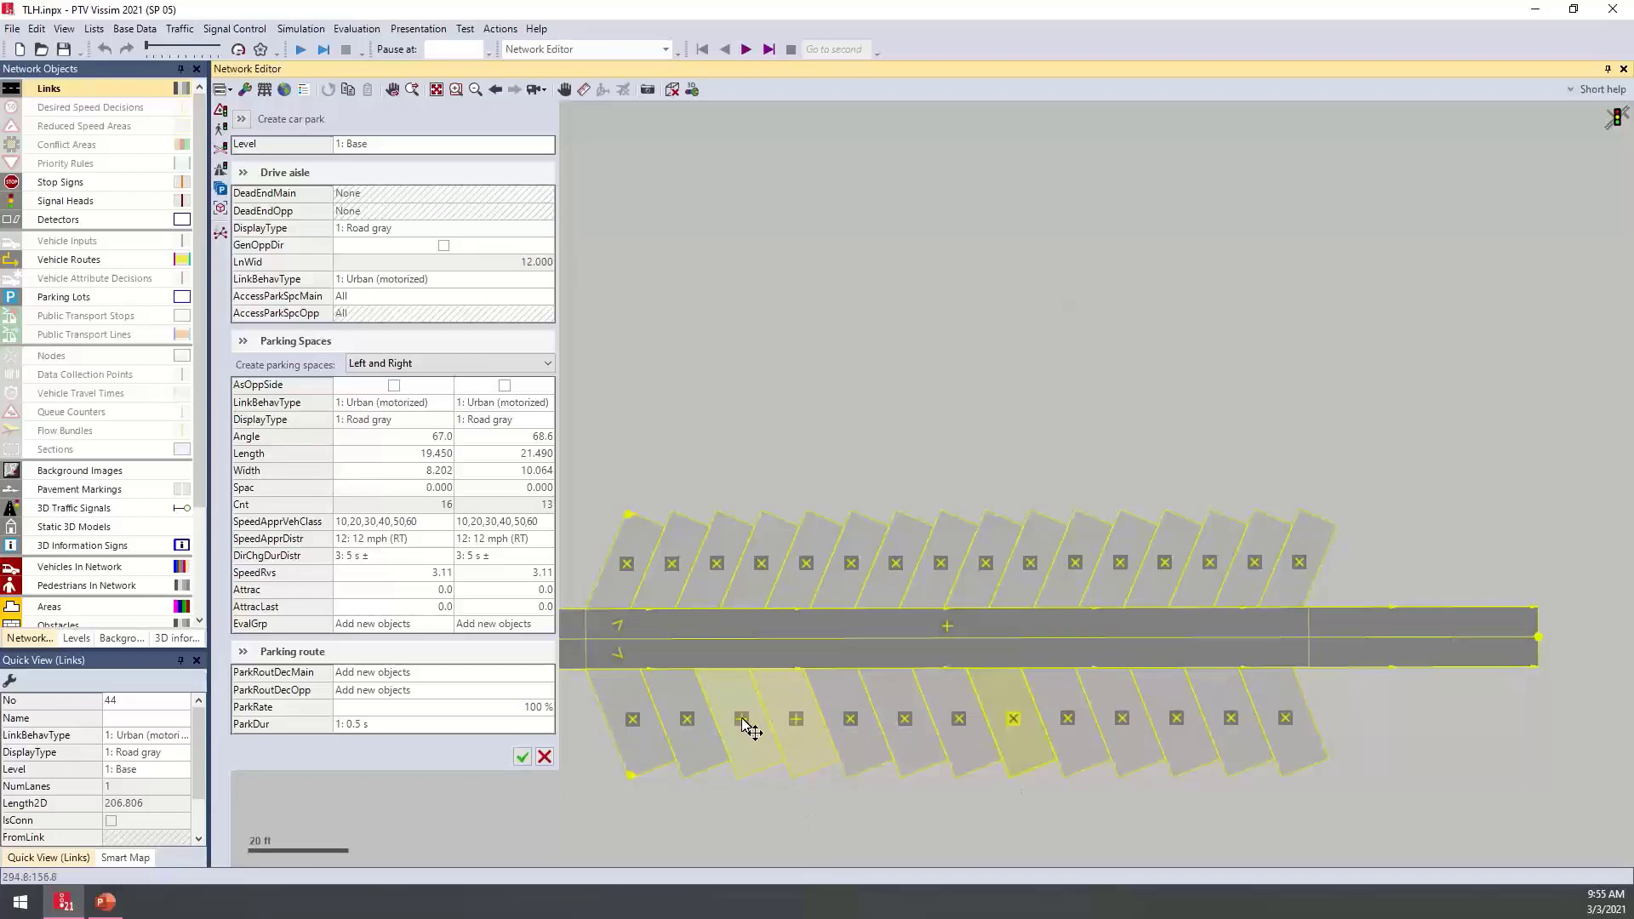
Try different drive-aisle settings for which sides' parking spaces are accessible, returning the main direction to All
left_click_drag(1085, 645, 1143, 649)
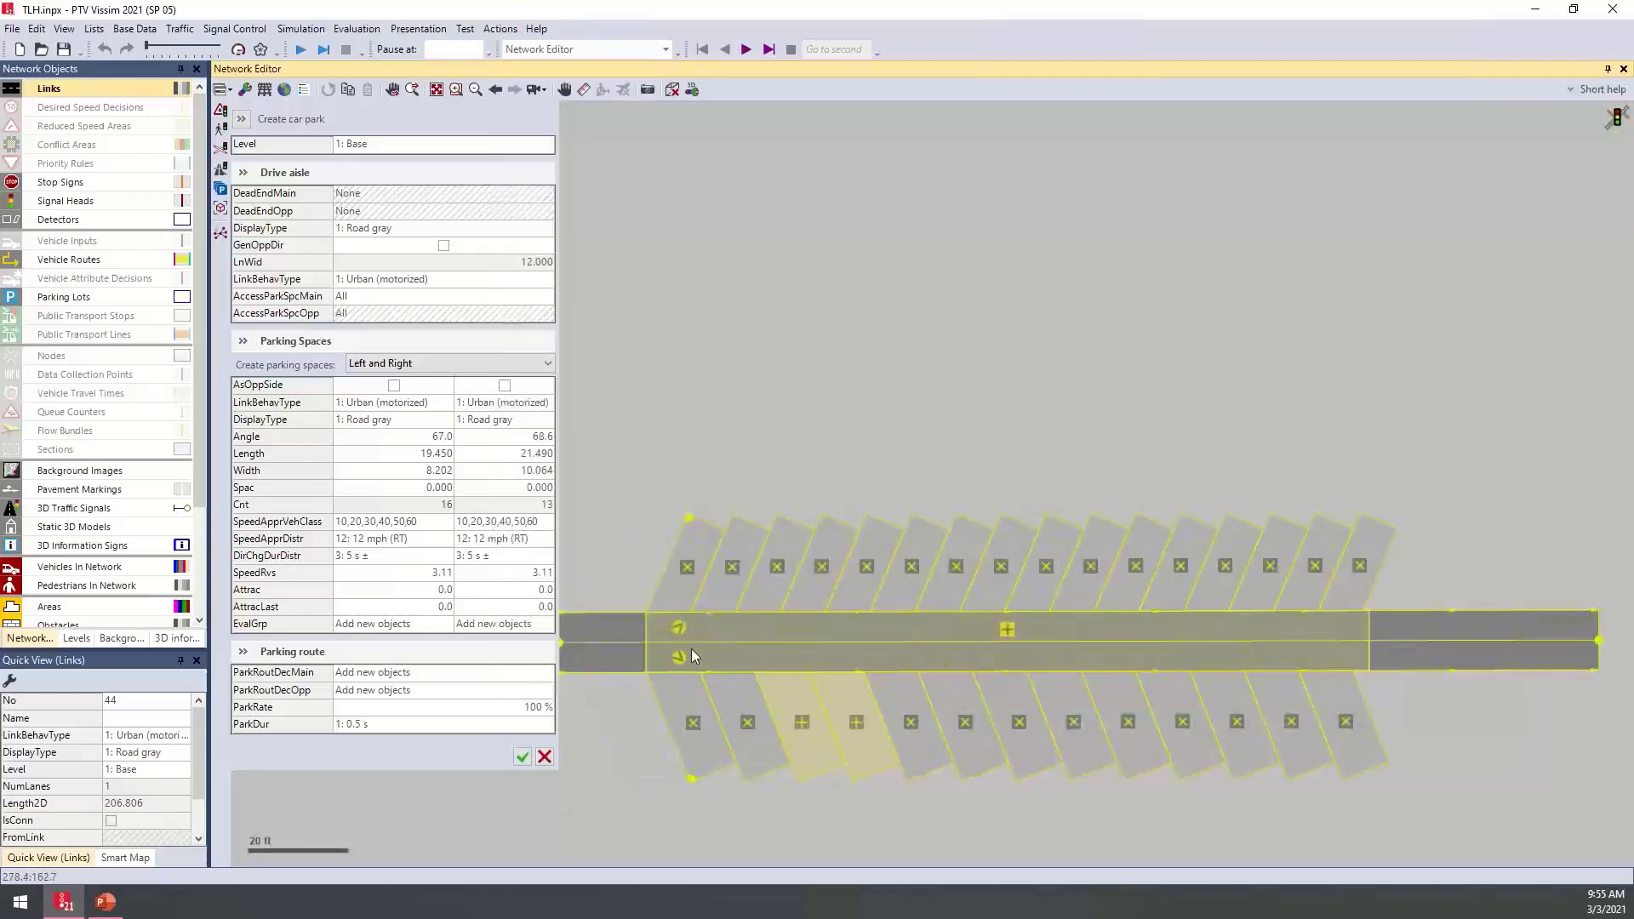
left_click(677, 630)
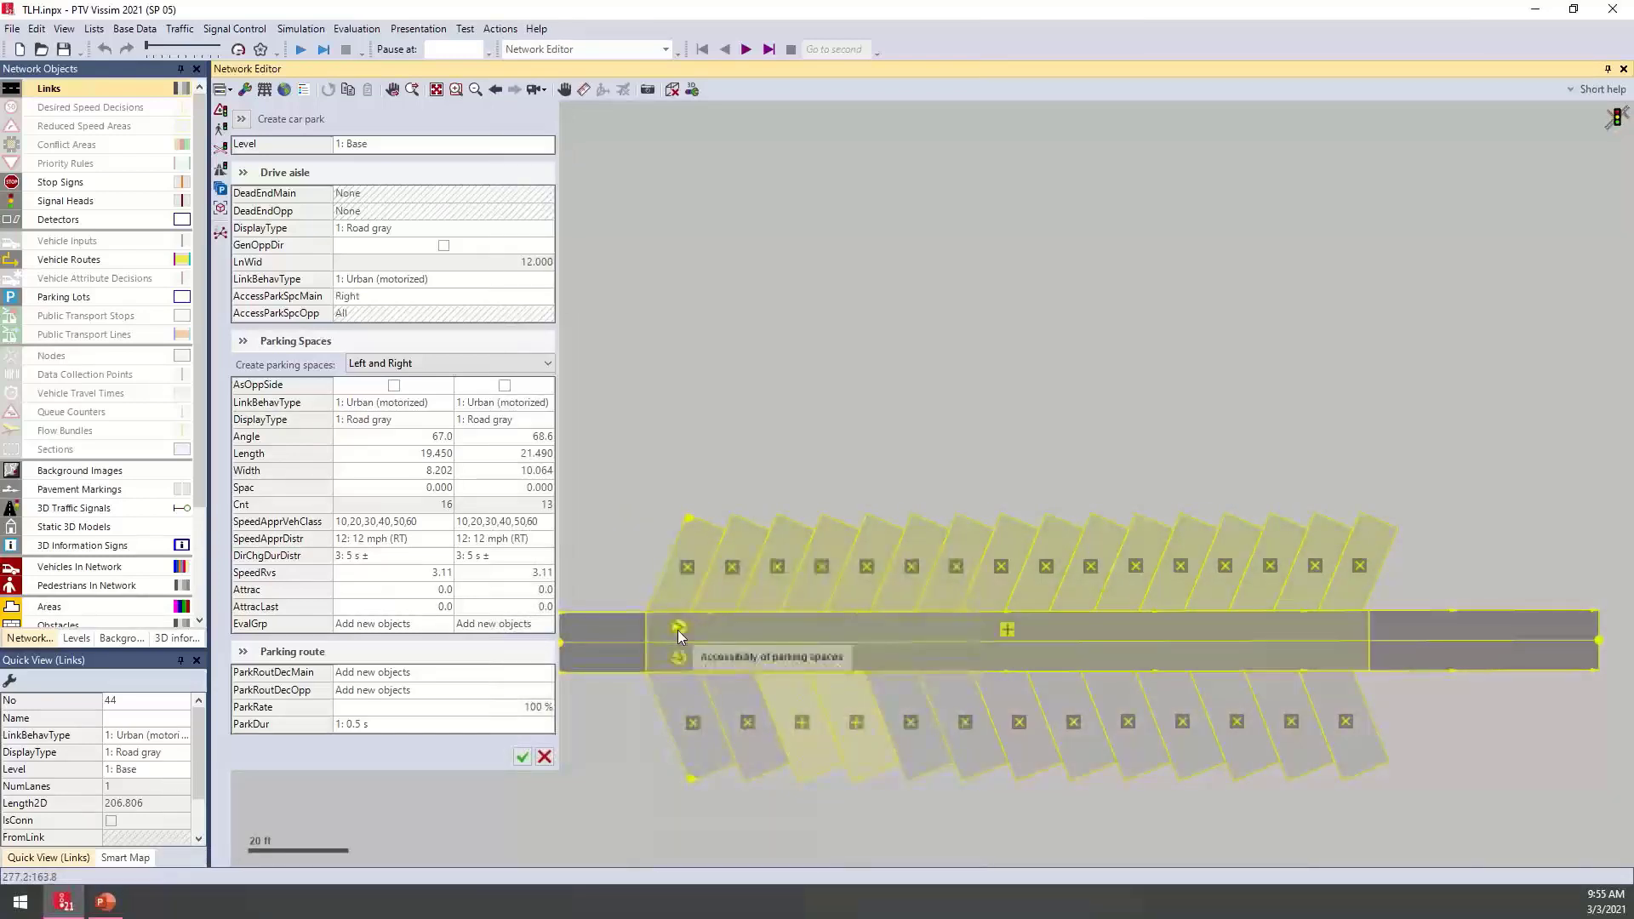
left_click(677, 629)
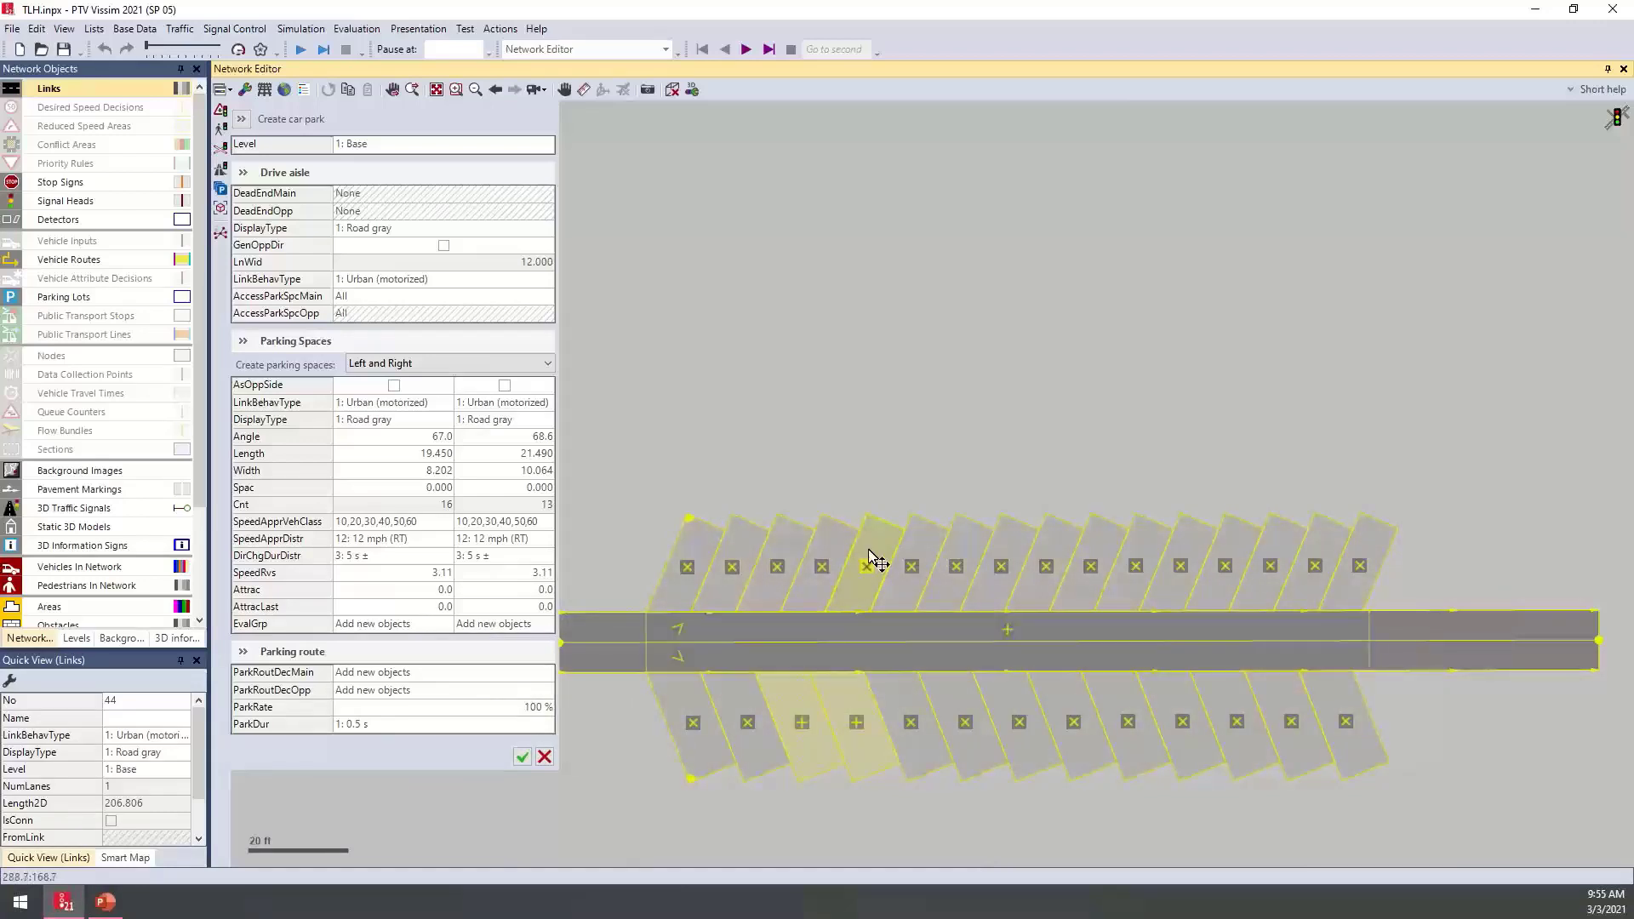
left_click(677, 629)
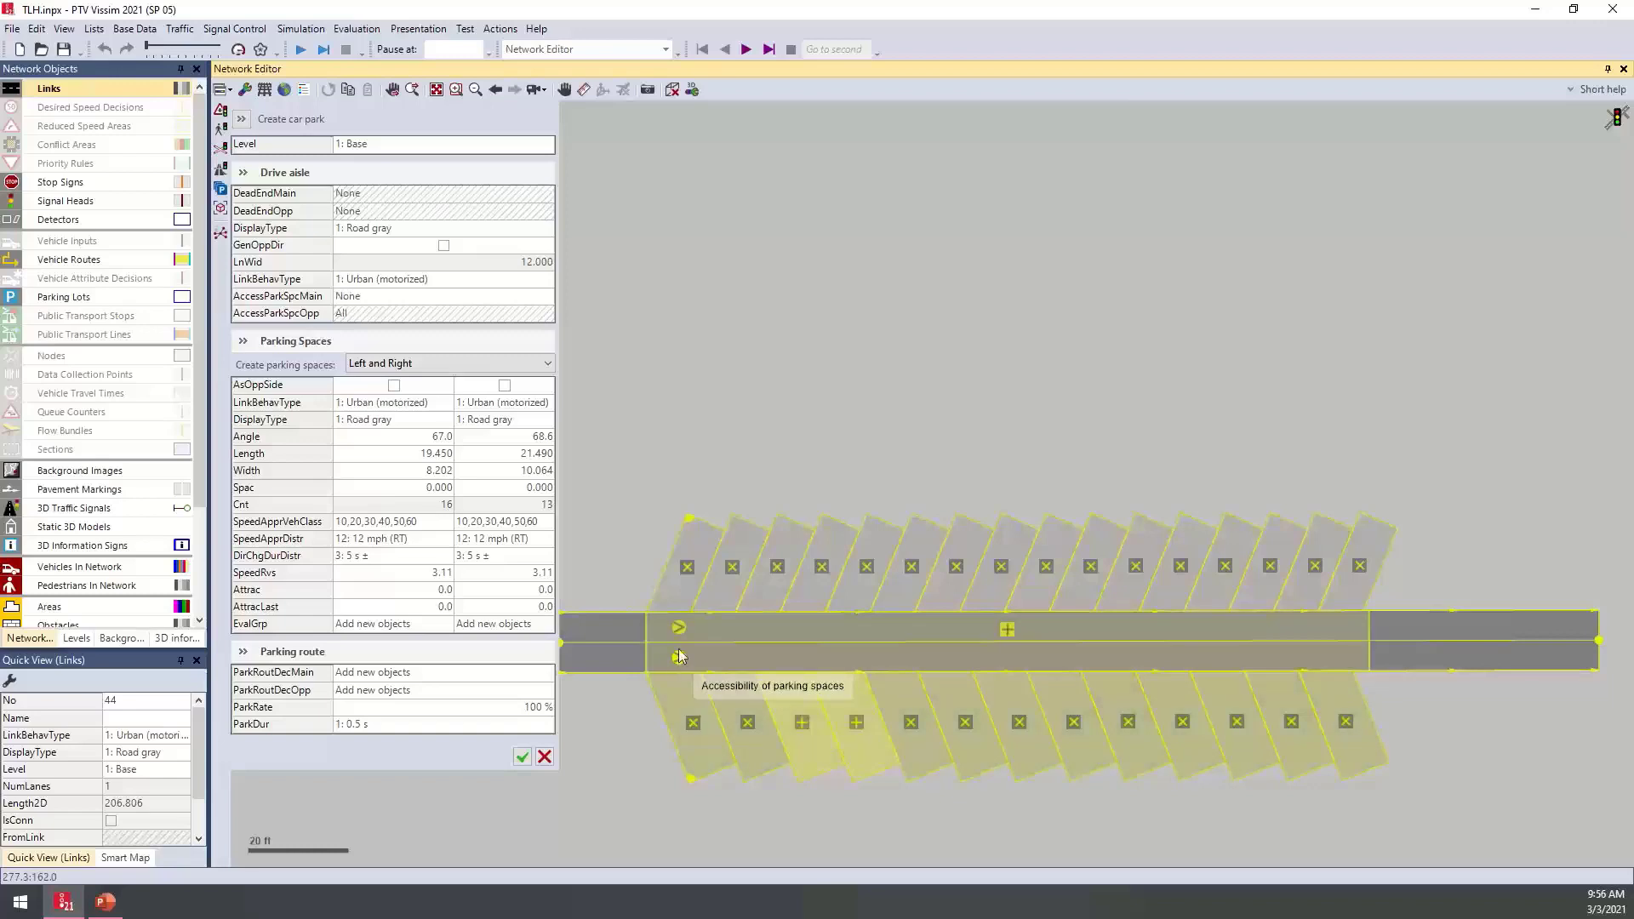
left_click(681, 657)
left_click(677, 628)
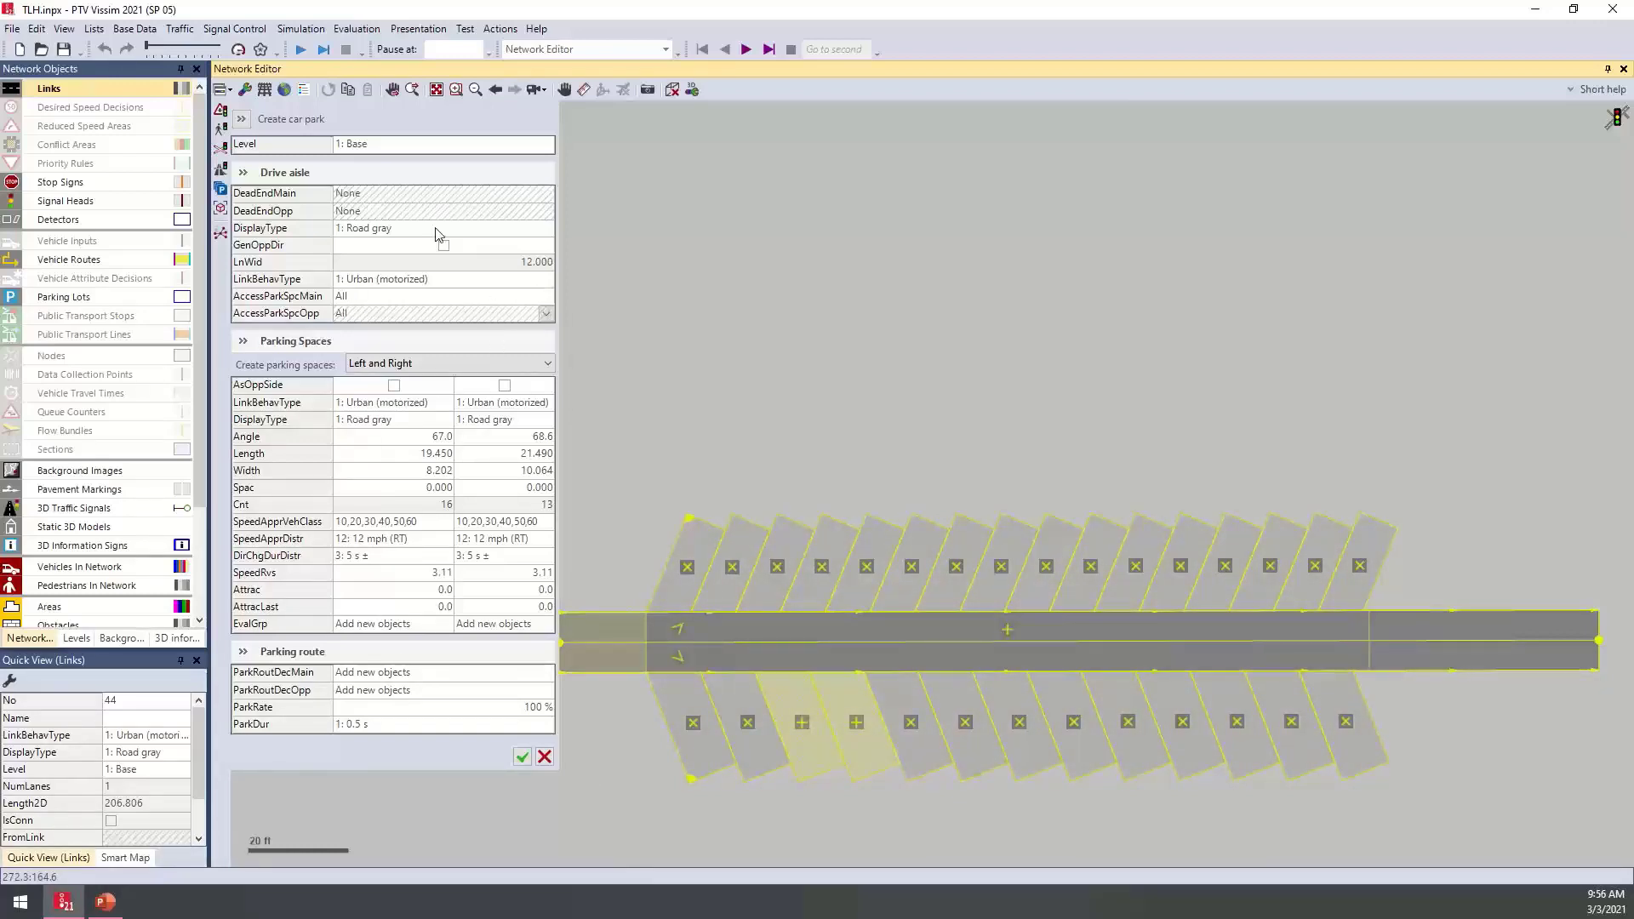
Set the parking duration of the car park's parking route to distribution 3: 5 s ±
left_click(391, 723)
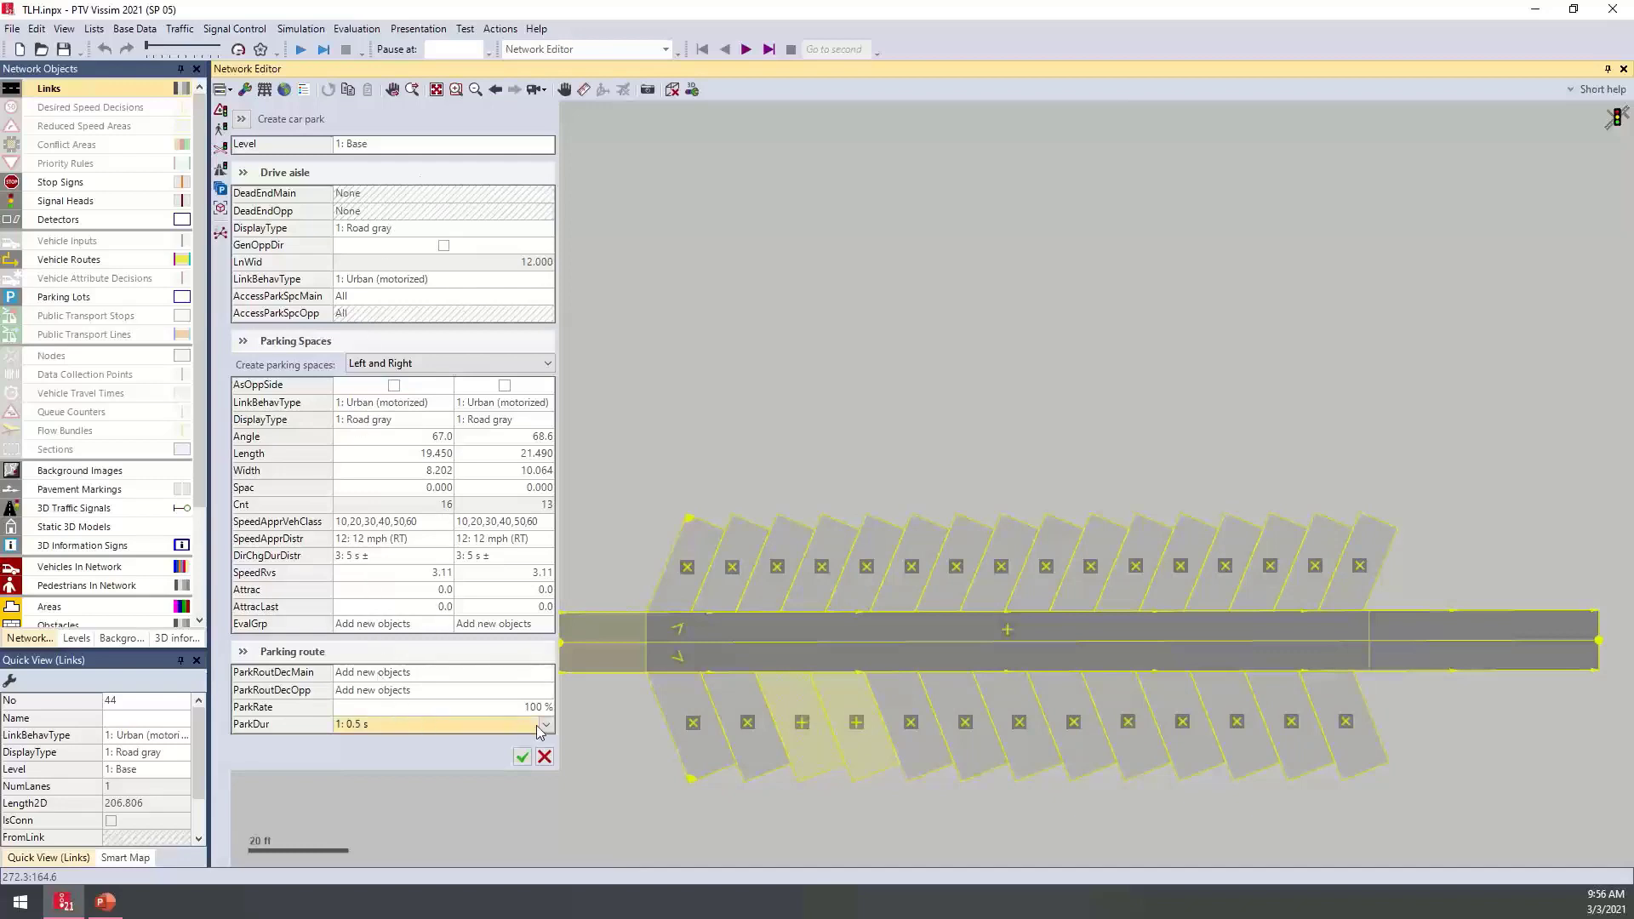
left_click(544, 725)
left_click(411, 747)
left_click(428, 708)
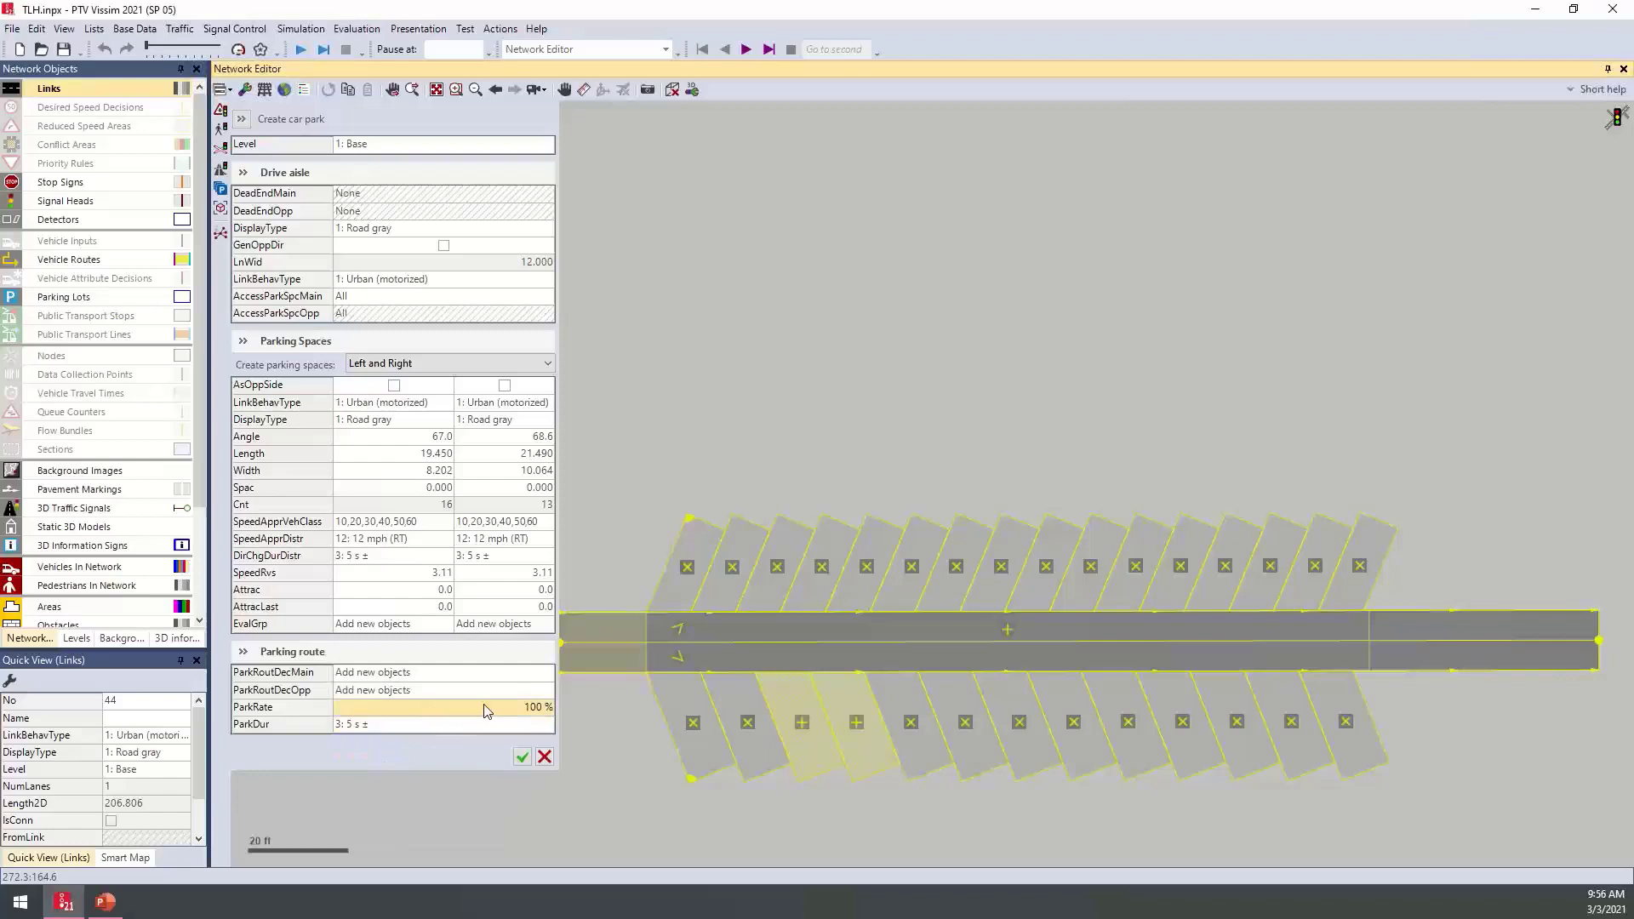
Create the configured car park on the new link and ignore the resulting warnings
left_click_drag(890, 340, 953, 329)
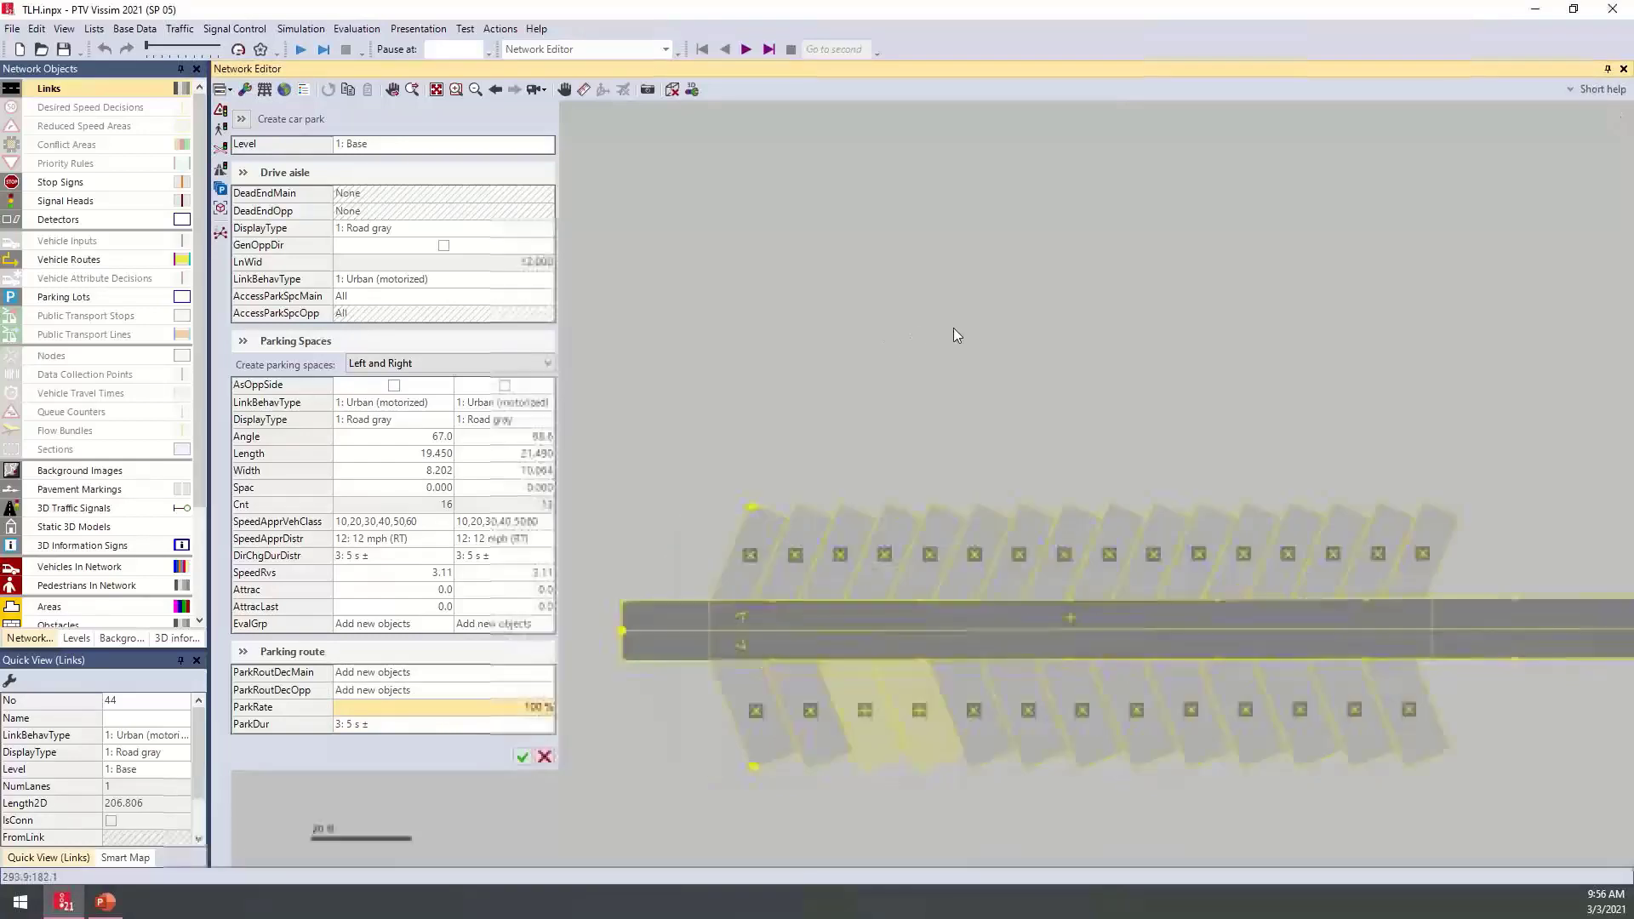
left_click(521, 757)
left_click(946, 512)
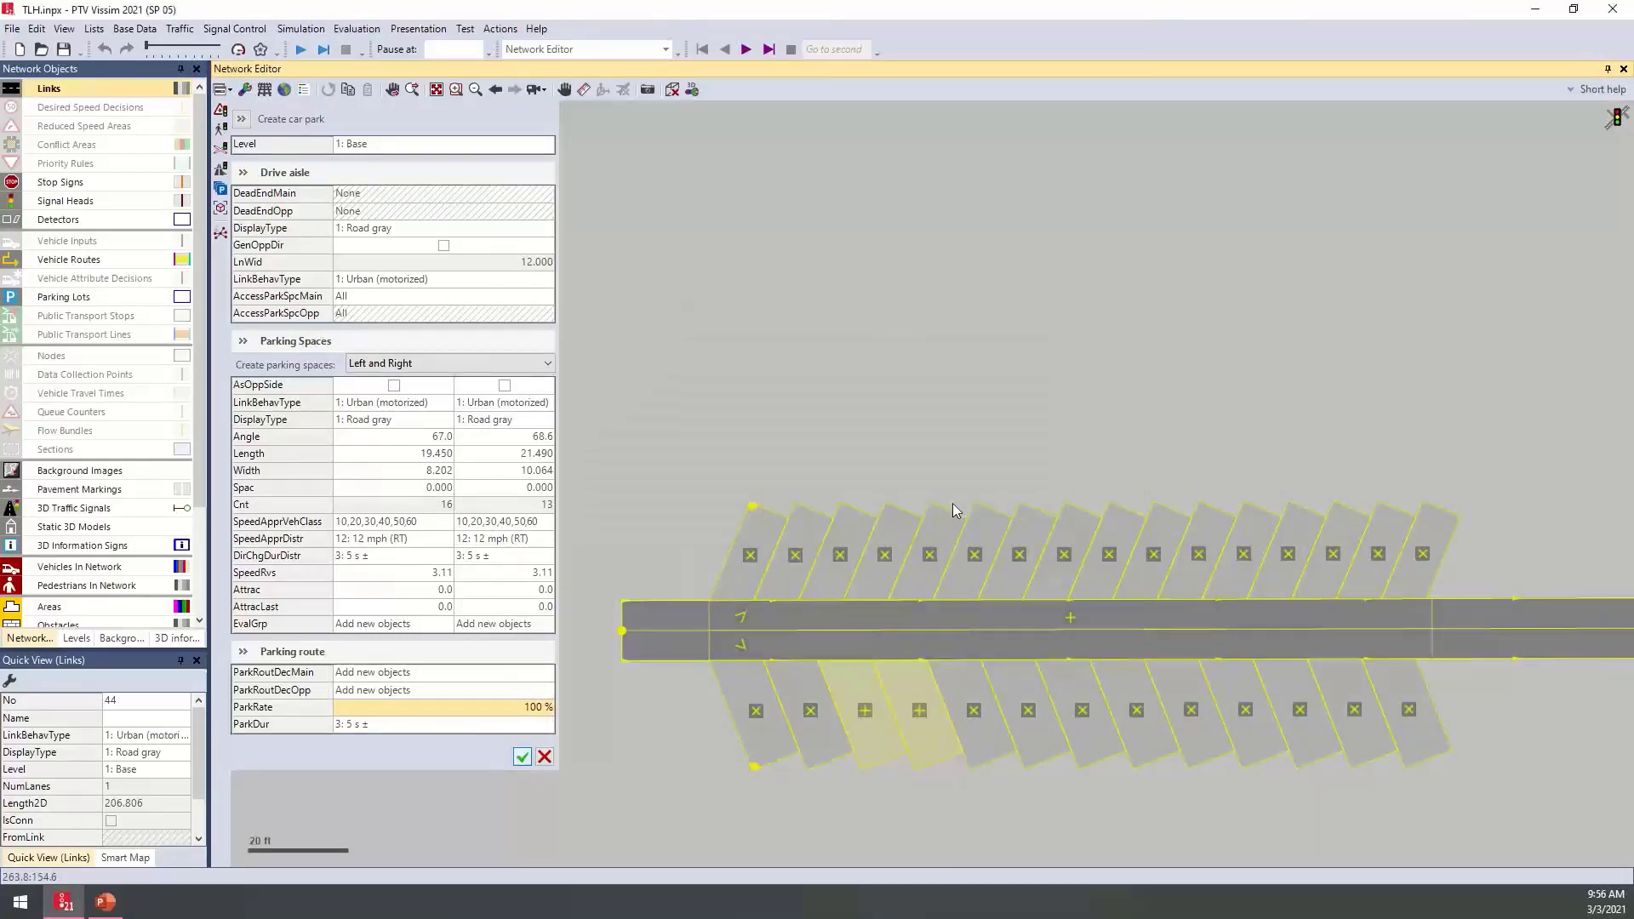
left_click(944, 511)
left_click(941, 509)
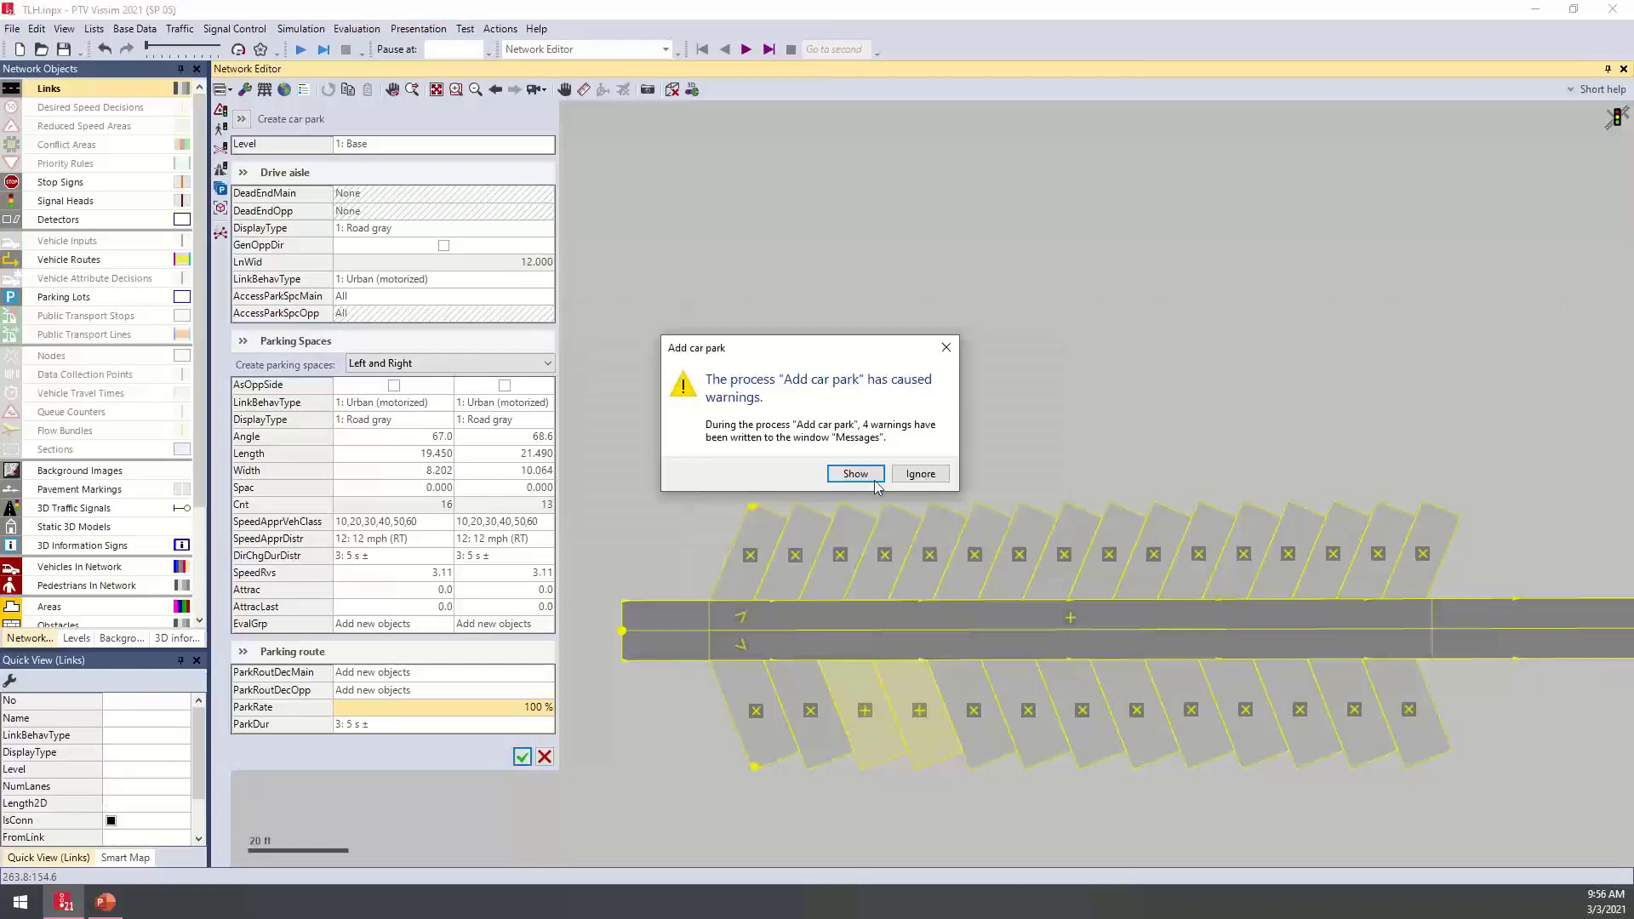
left_click(920, 473)
Lengthen link 44 by moving its start point farther west, away from the car park
left_click_drag(837, 396, 678, 400)
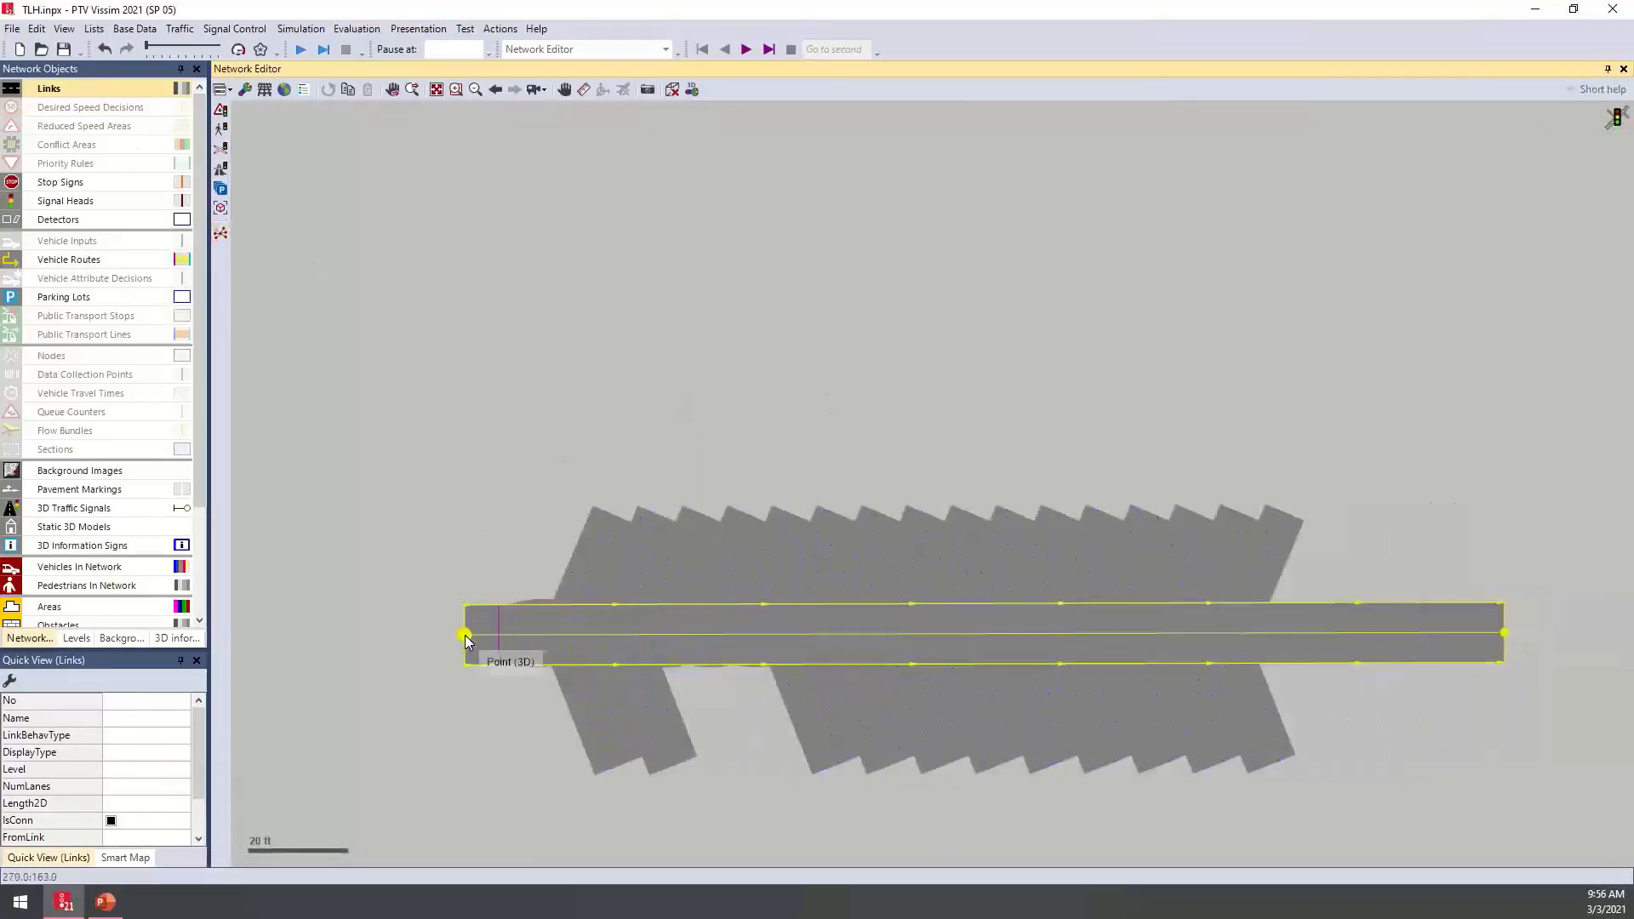
left_click_drag(467, 637, 230, 649)
scroll(521, 616, "down", 1)
Examine the car park's generated parking routes in wireframe display and select the parking routing decision on link 44
key("ctrl+a")
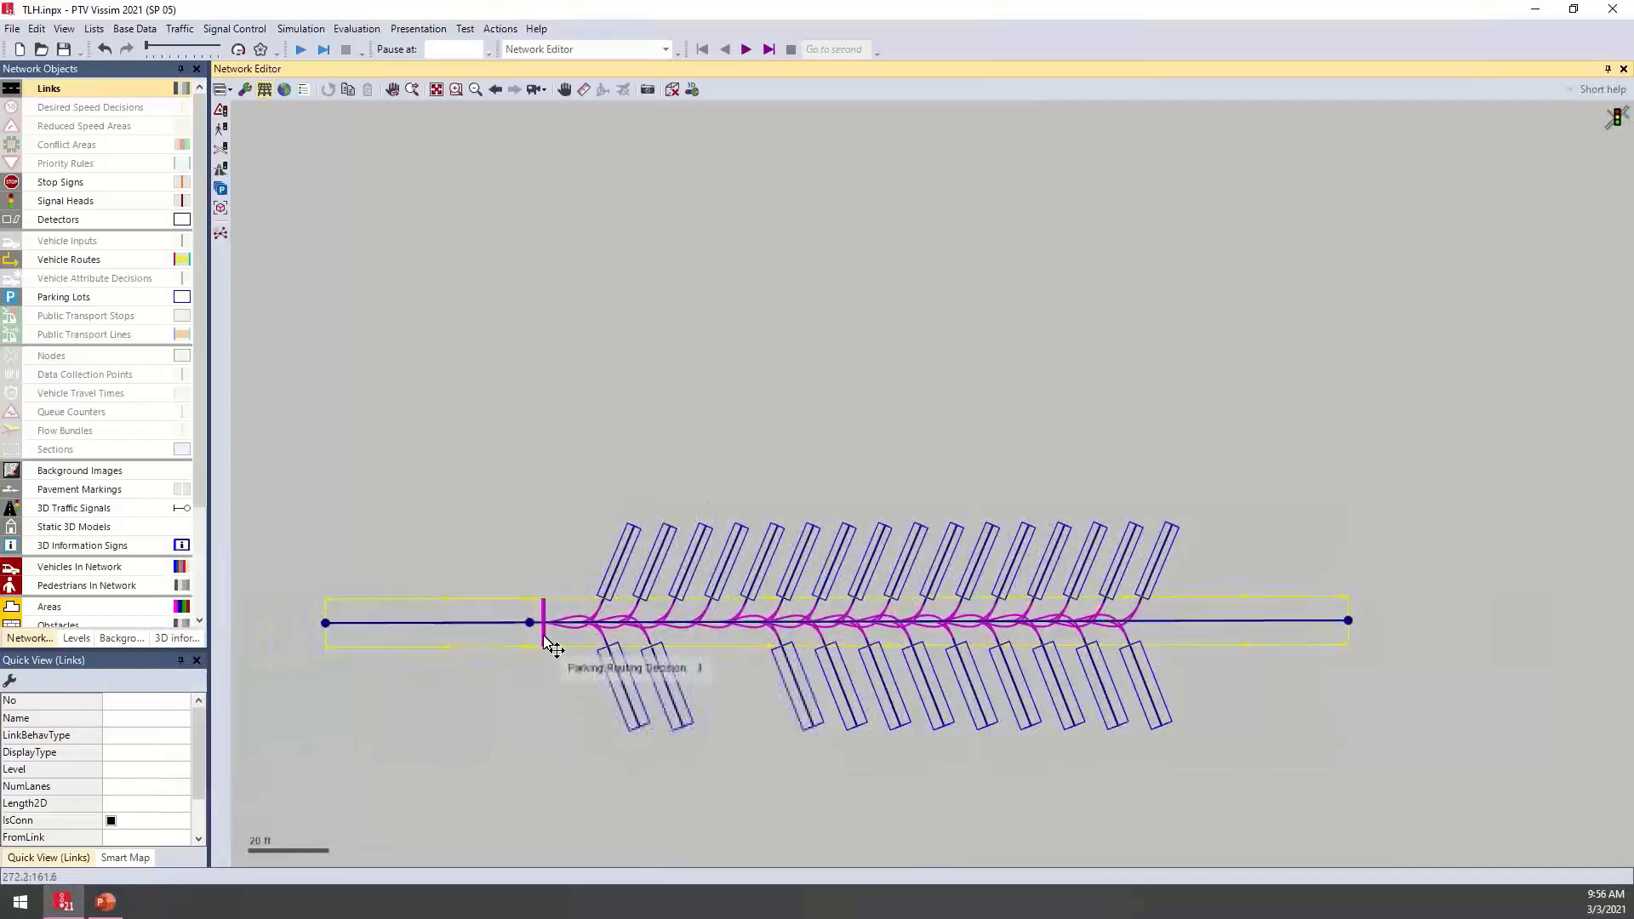
left_click(545, 640)
key("ctrl+a")
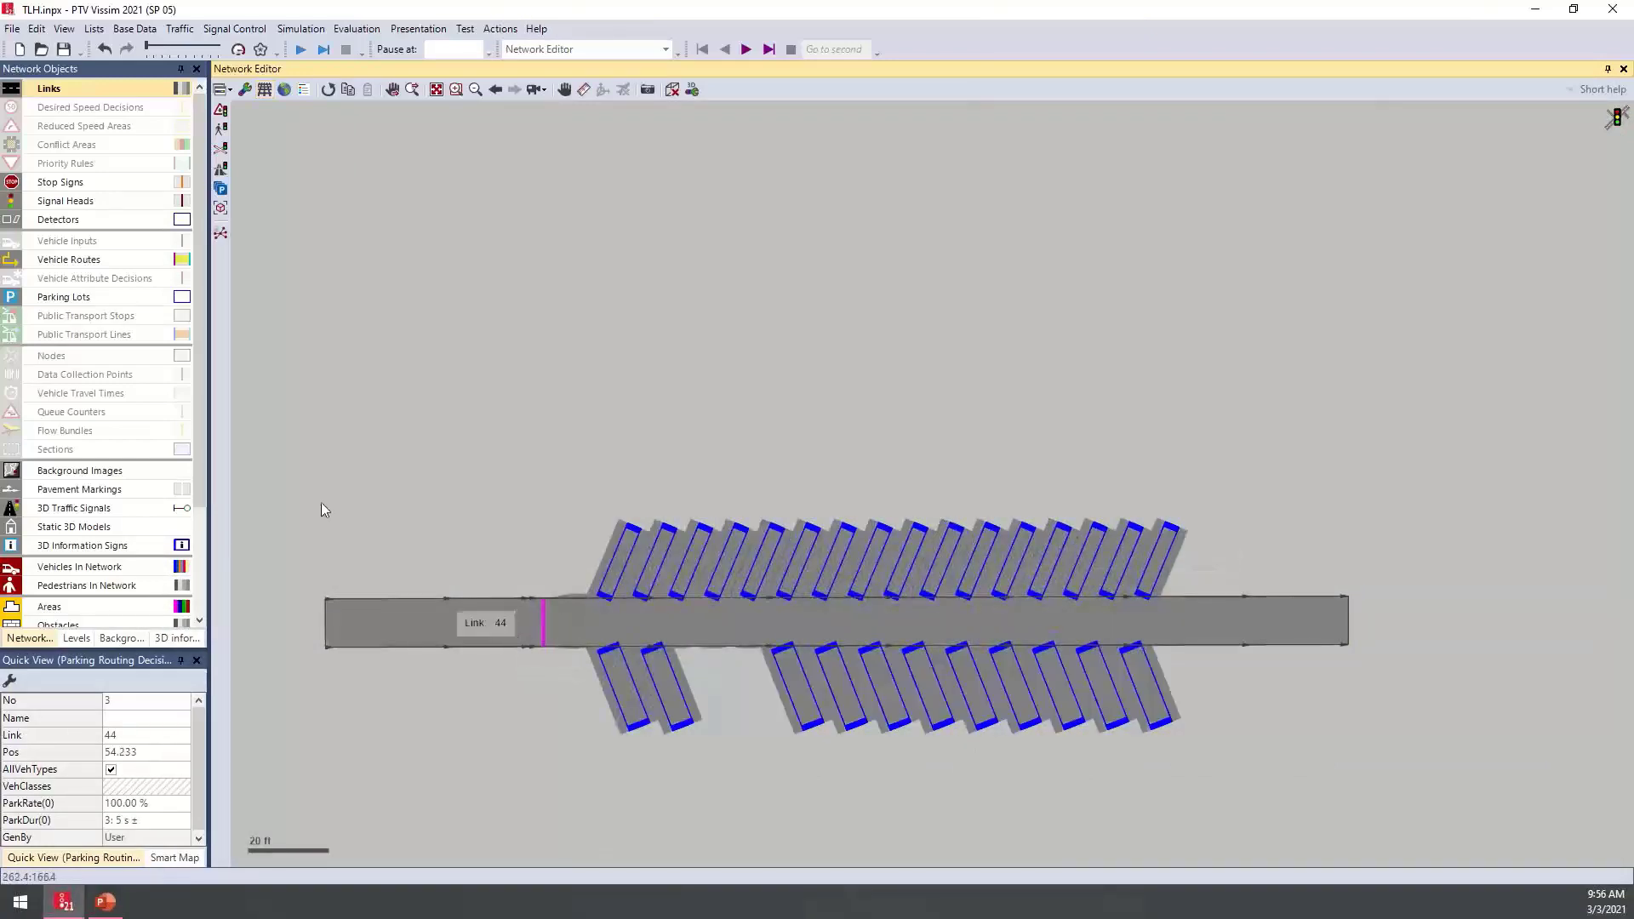
Add a vehicle input at the start of link 44 with a volume of 500
left_click(87, 244)
right_click(365, 623, "ctrl")
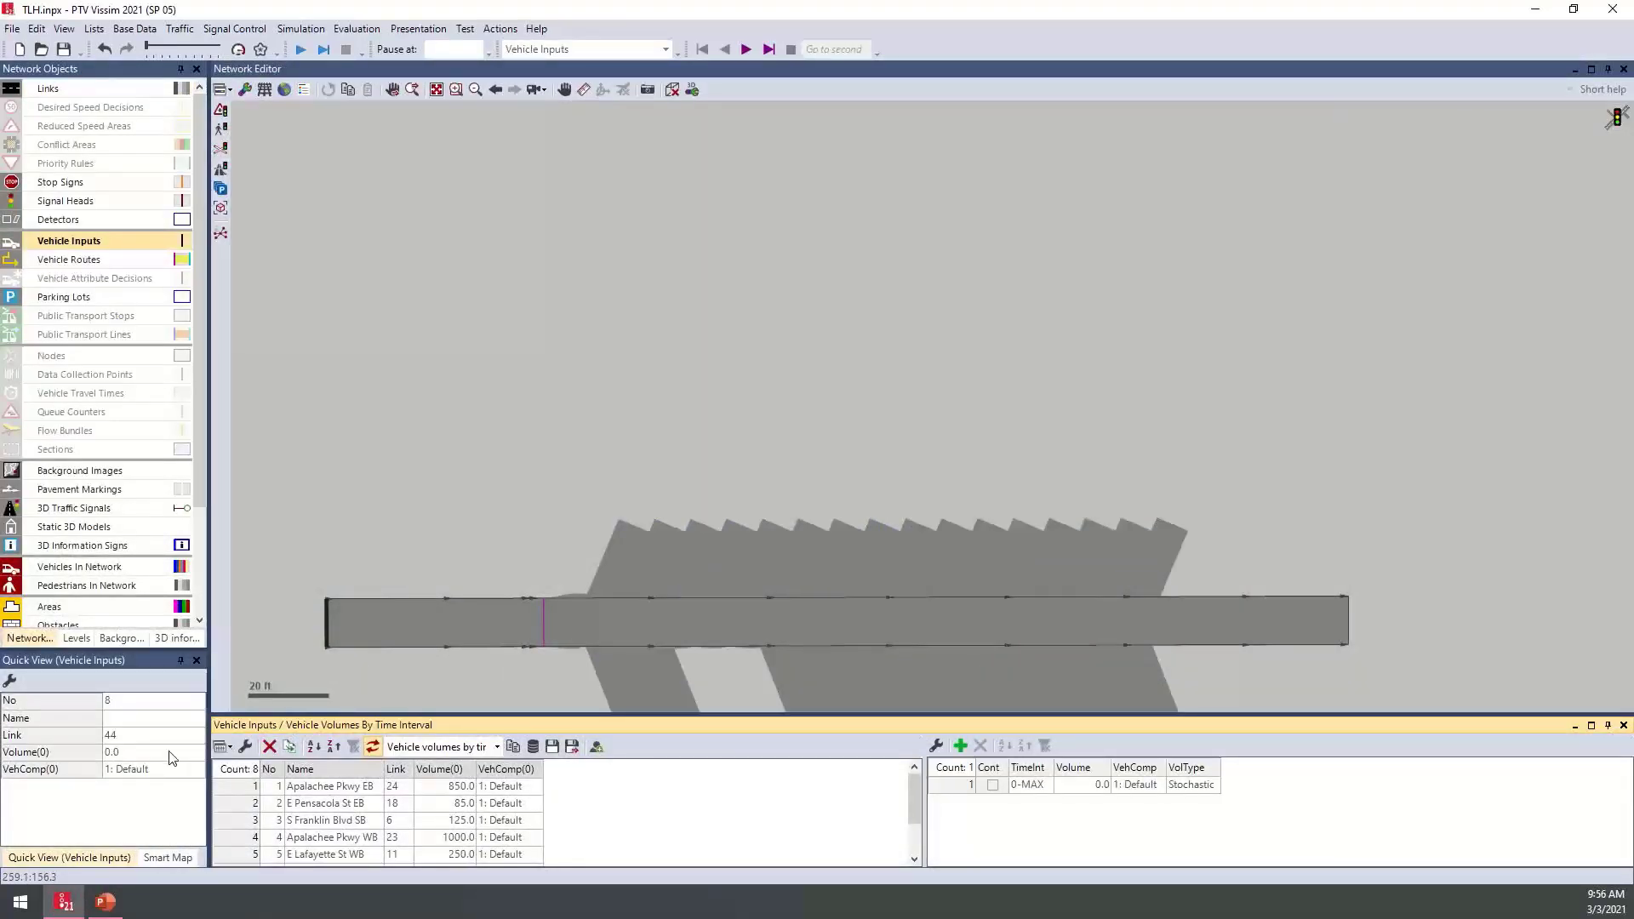
left_click(148, 754)
type("5")
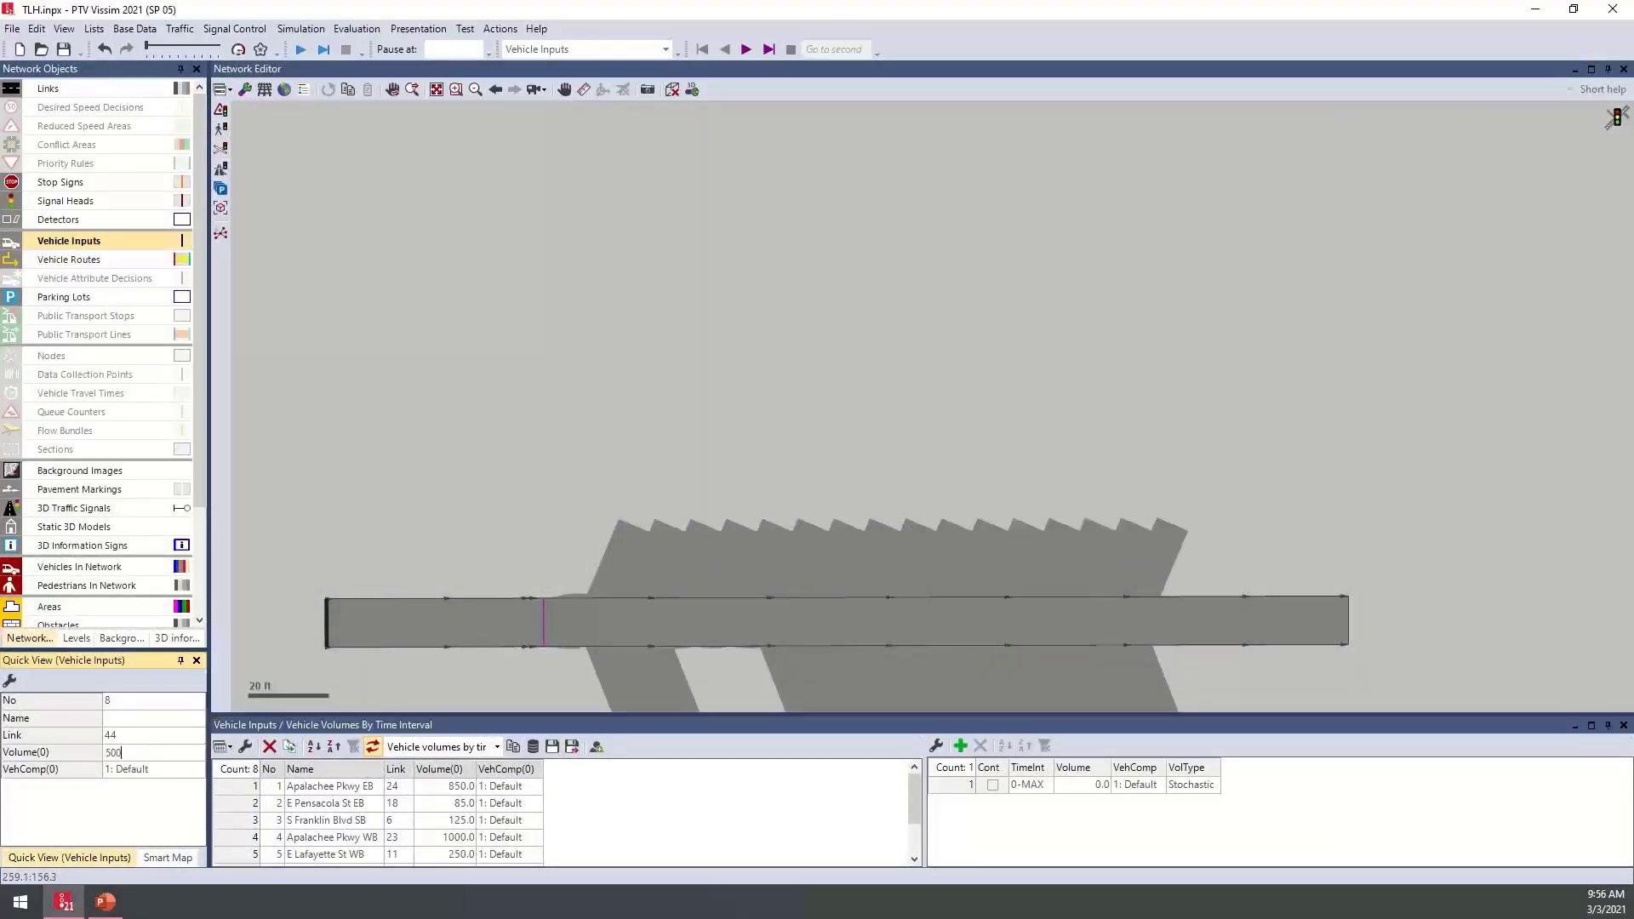
key("Return")
Add a static vehicle route along link 44 from about 10 ft to a destination at about 244 ft, and close the attribute lists
left_click(106, 259)
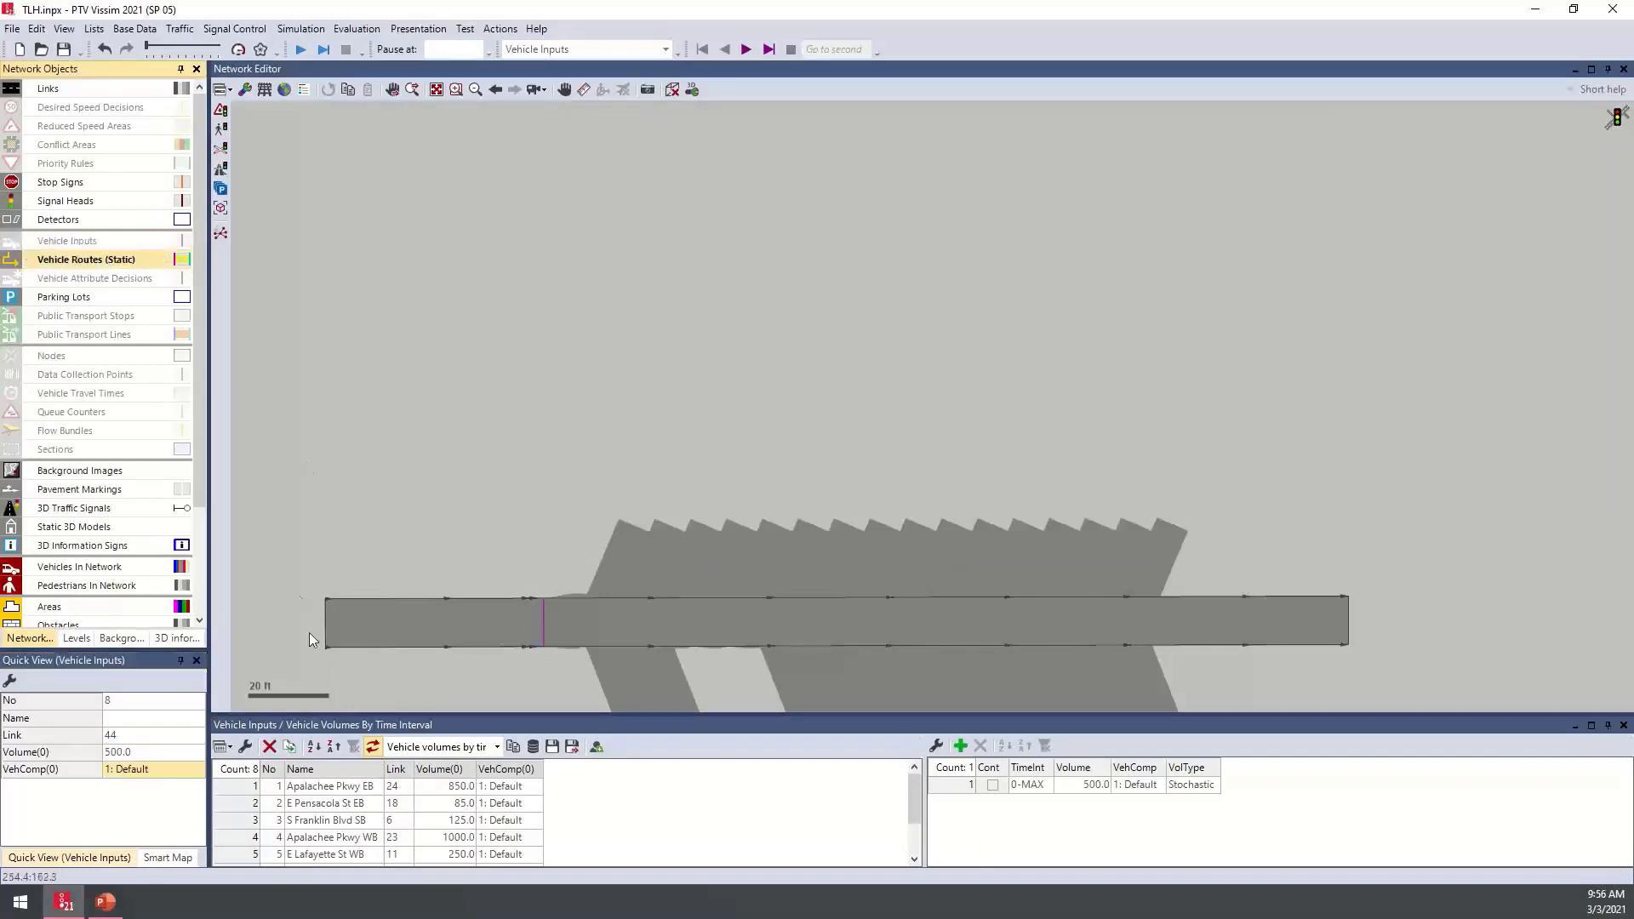
left_click(366, 625)
right_click(364, 626, "ctrl")
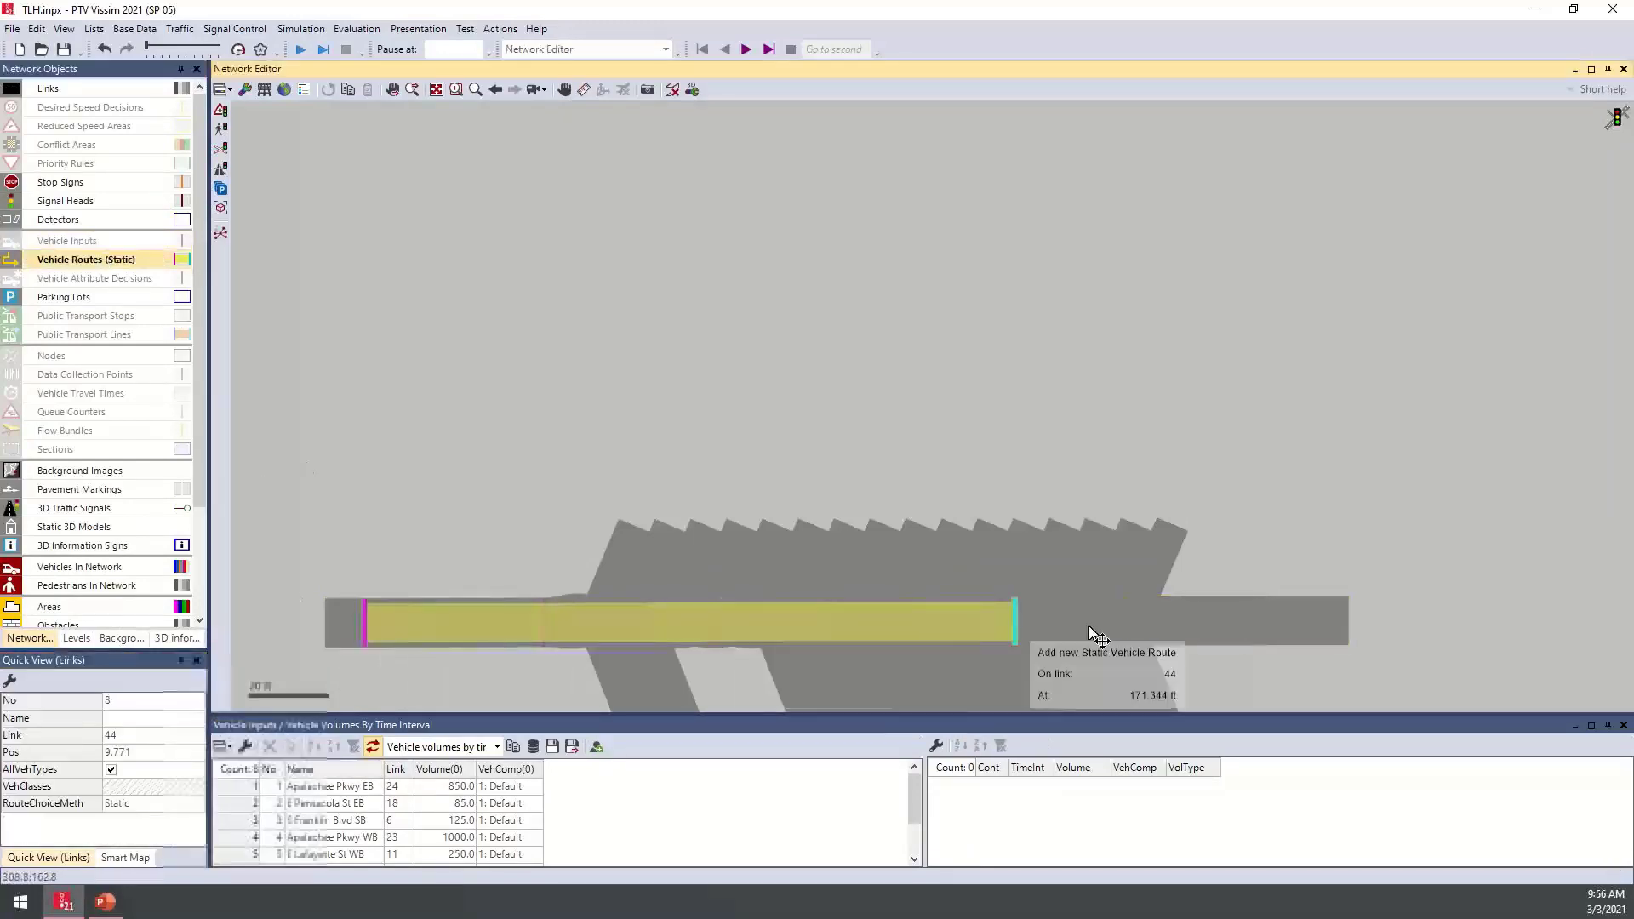
left_click(1308, 612)
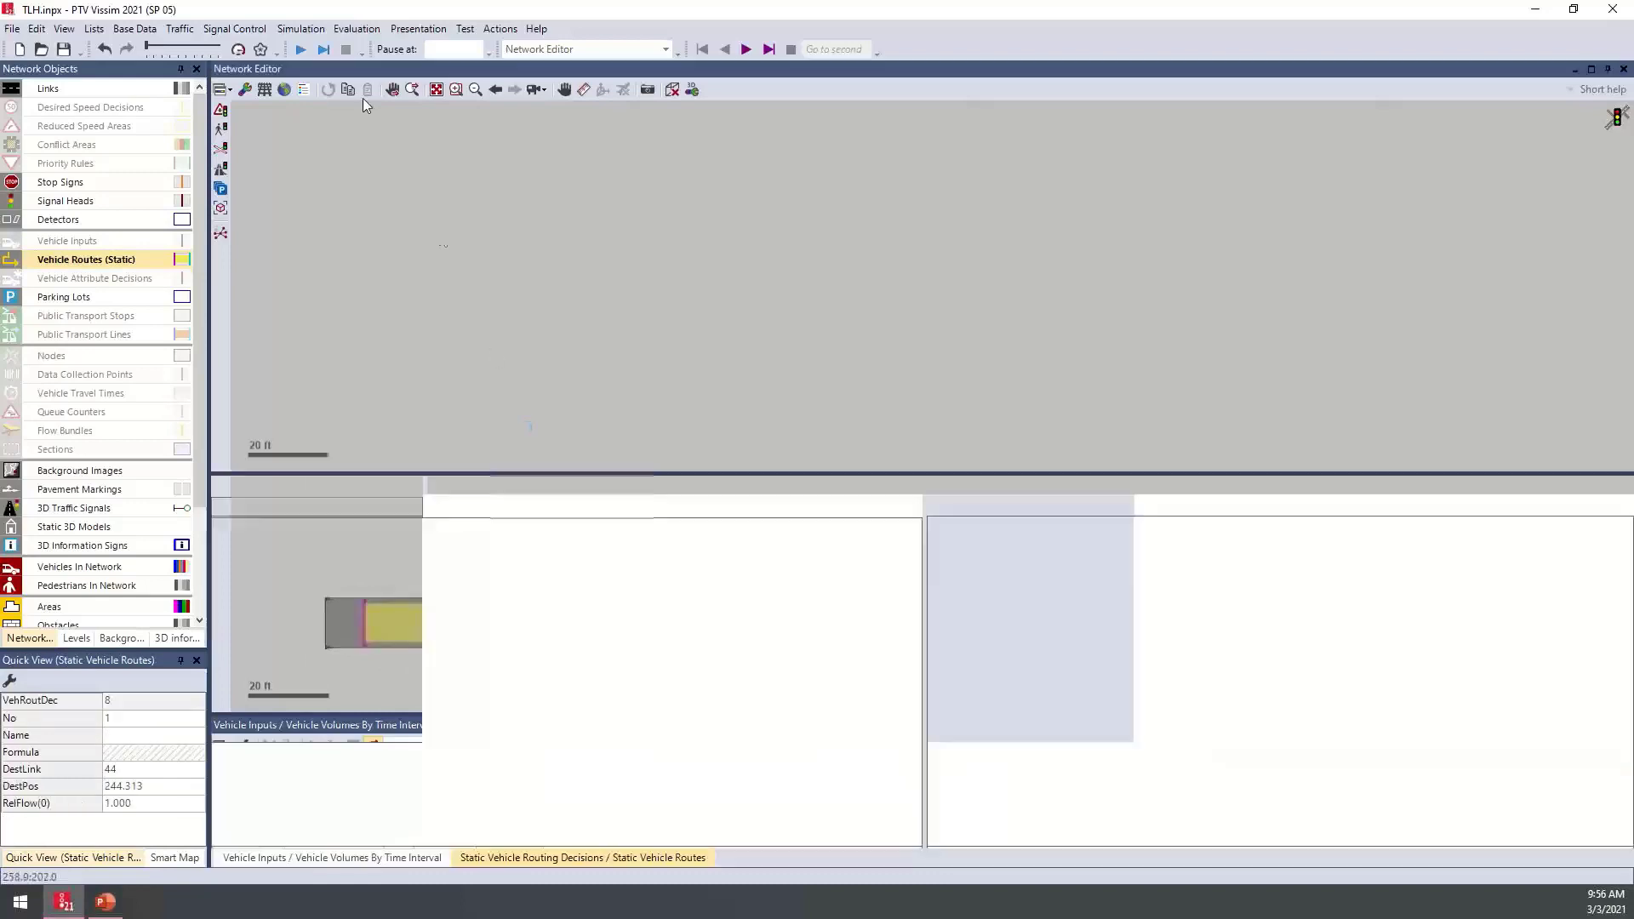
left_click(1625, 485)
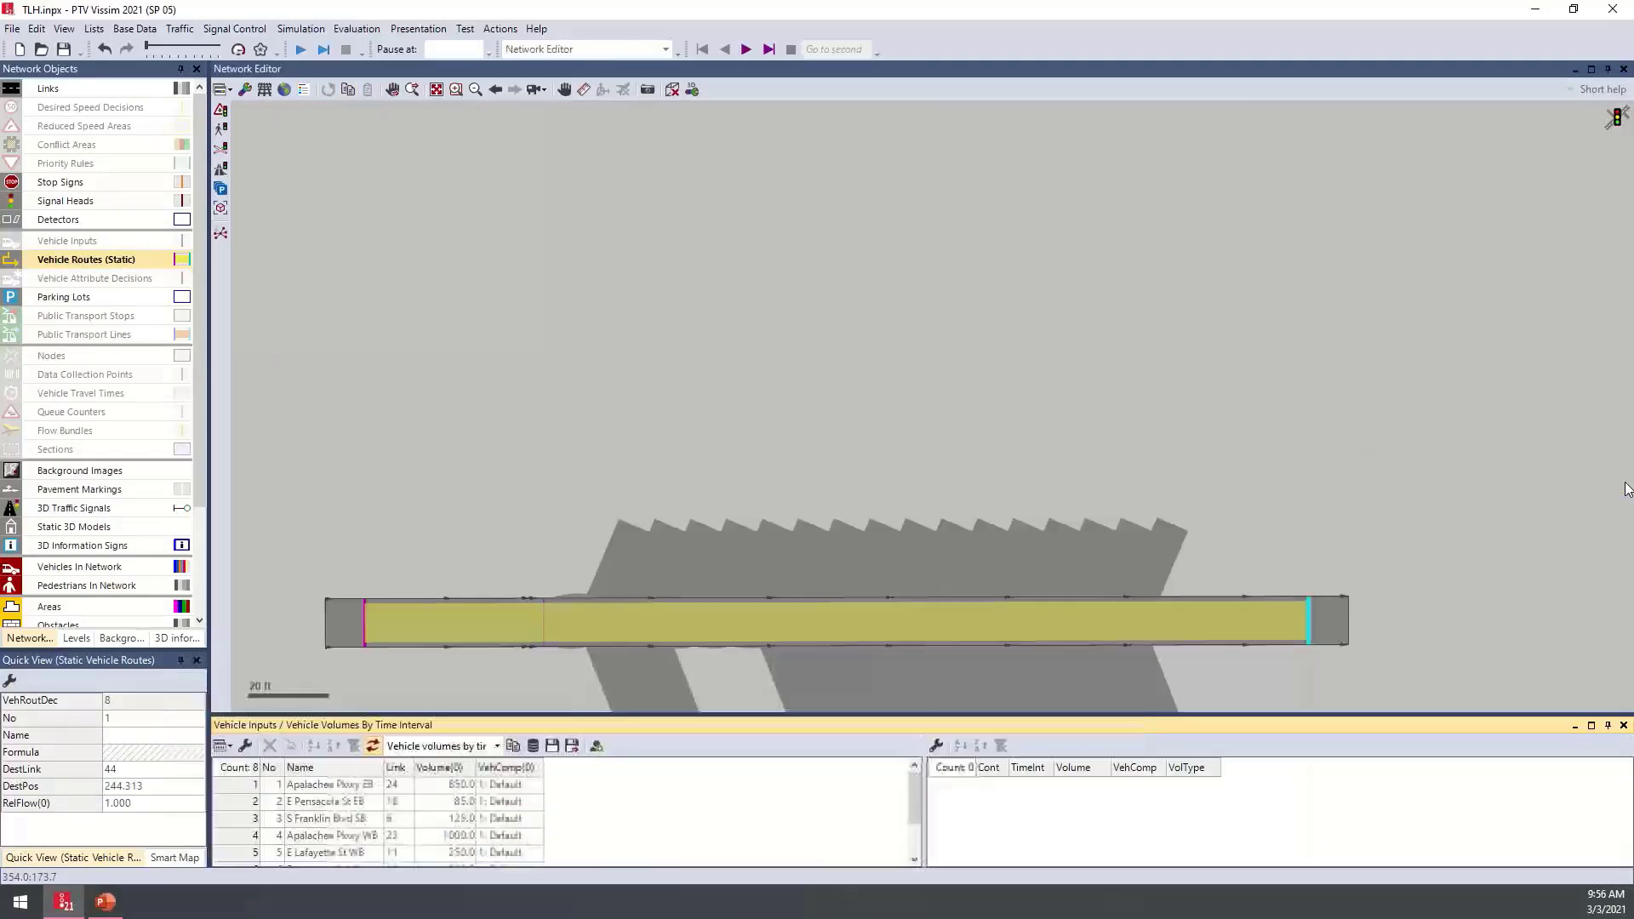
left_click(1625, 725)
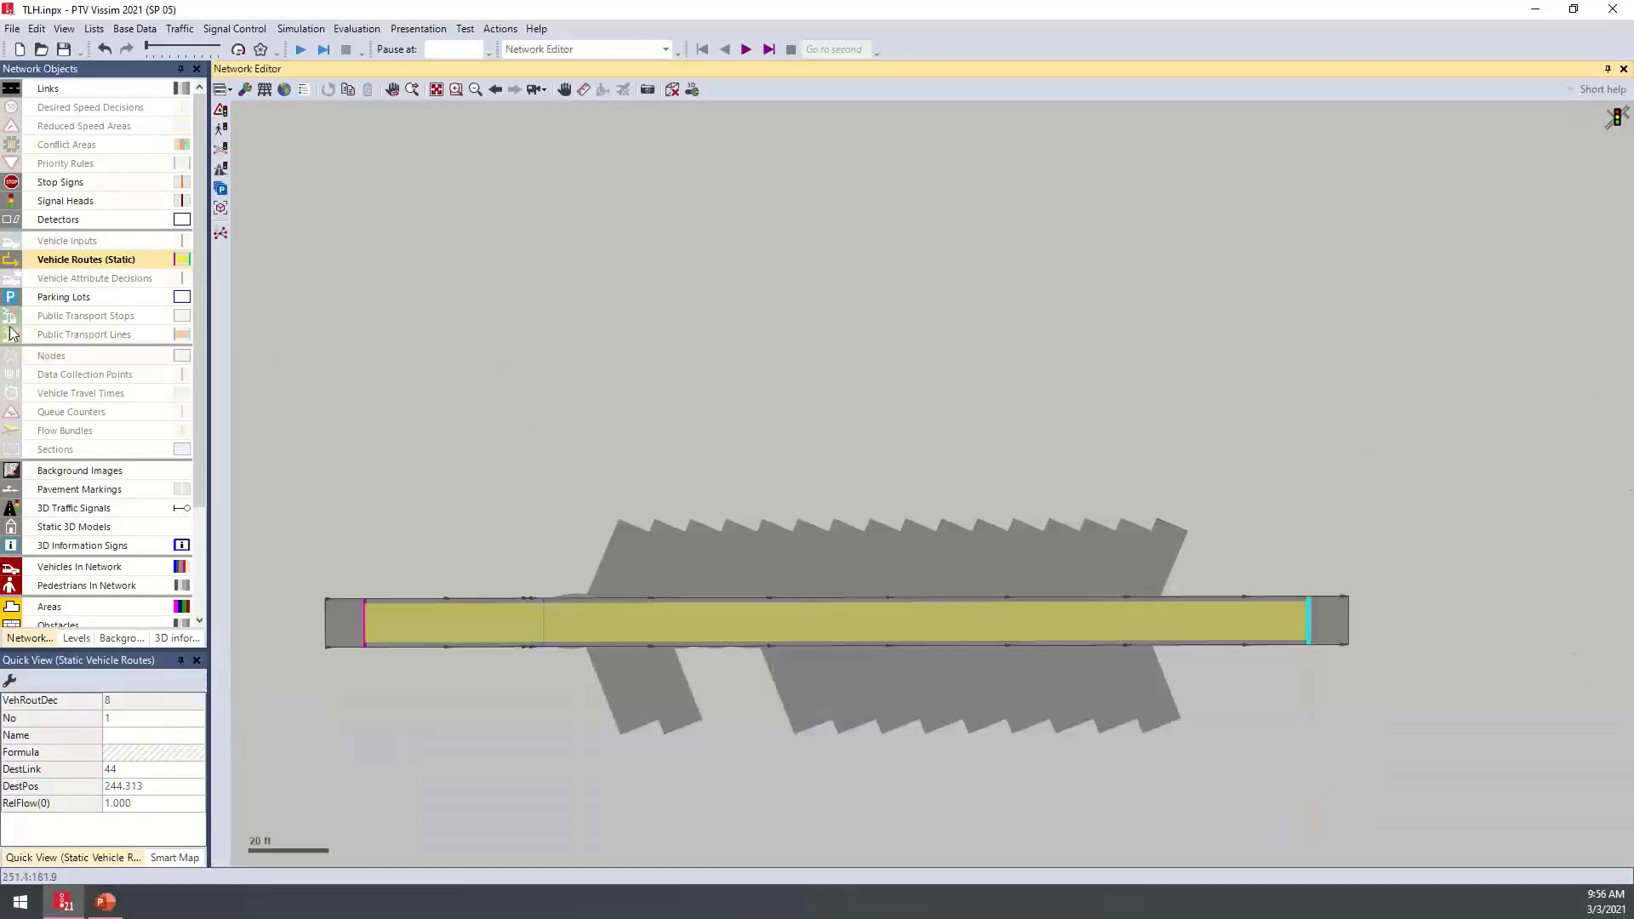
Set the parking lots to be drawn with constant colors, and briefly display the reduced speed areas
left_click(181, 296)
left_click(529, 538)
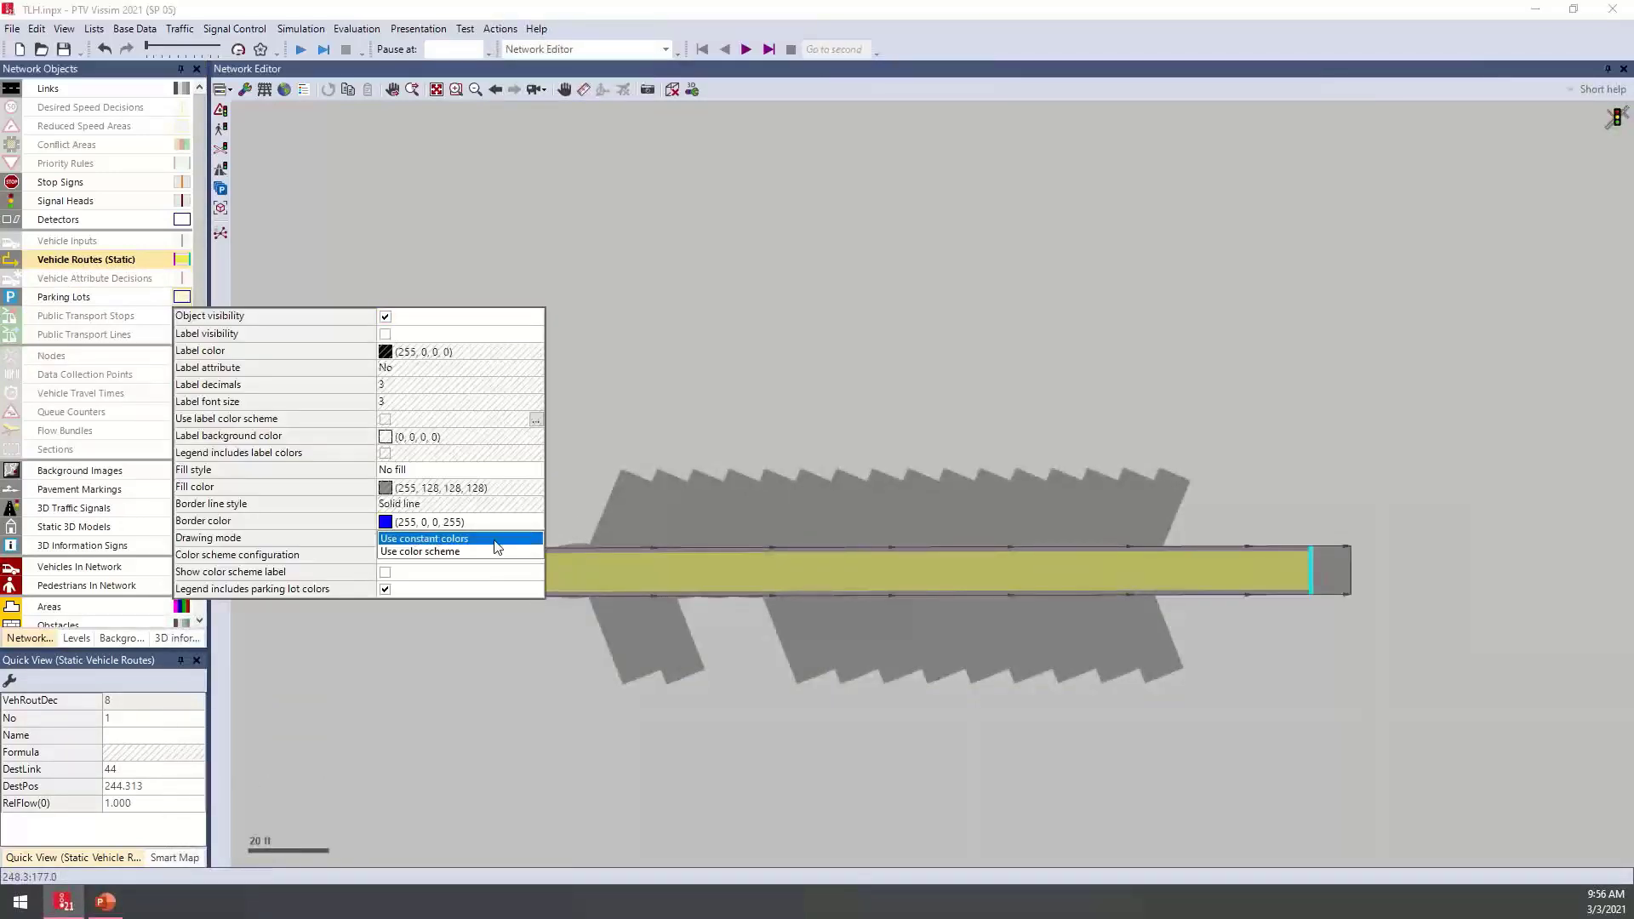
left_click(494, 540)
left_click(596, 393)
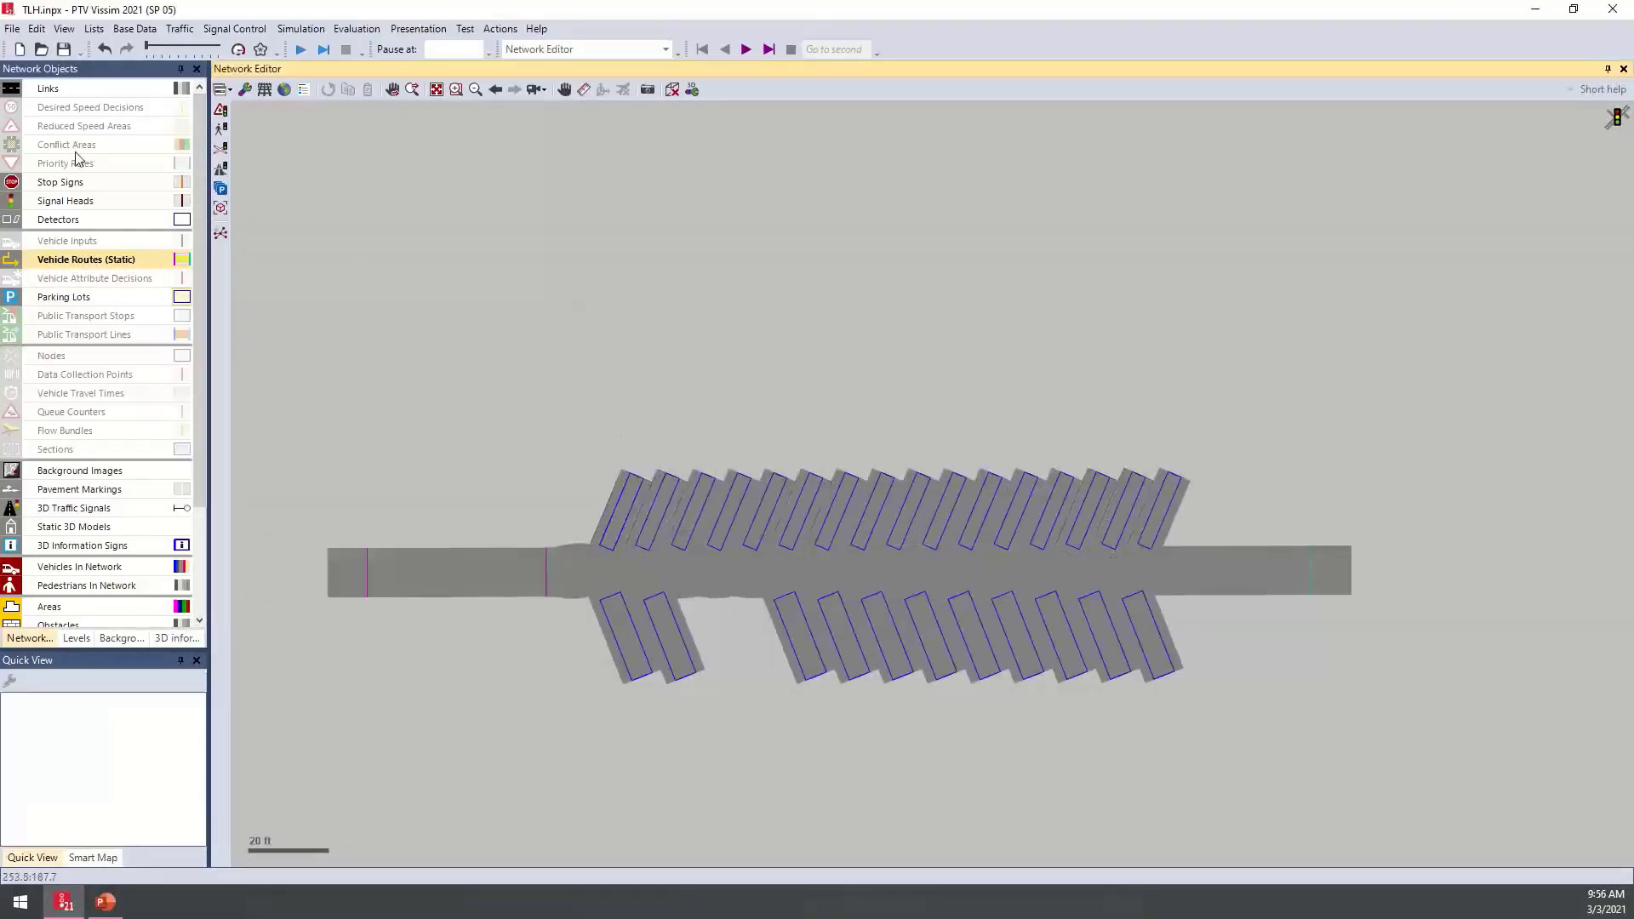
left_click(13, 126)
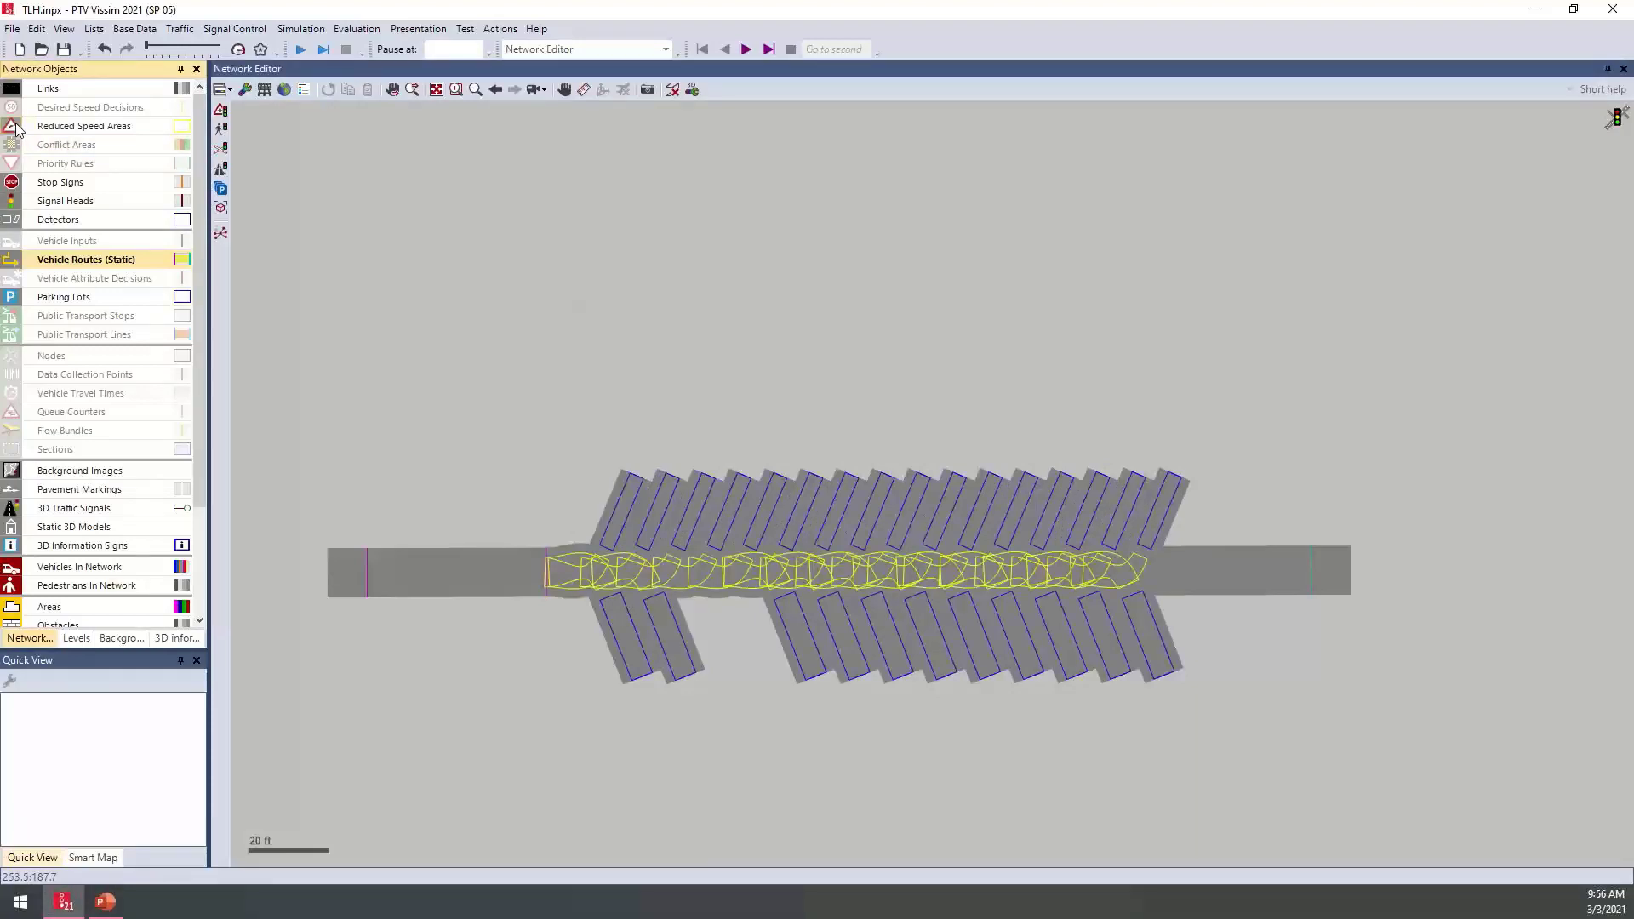
left_click(13, 126)
Start the simulation without saving the changes and make the priority rules visible
left_click(300, 49)
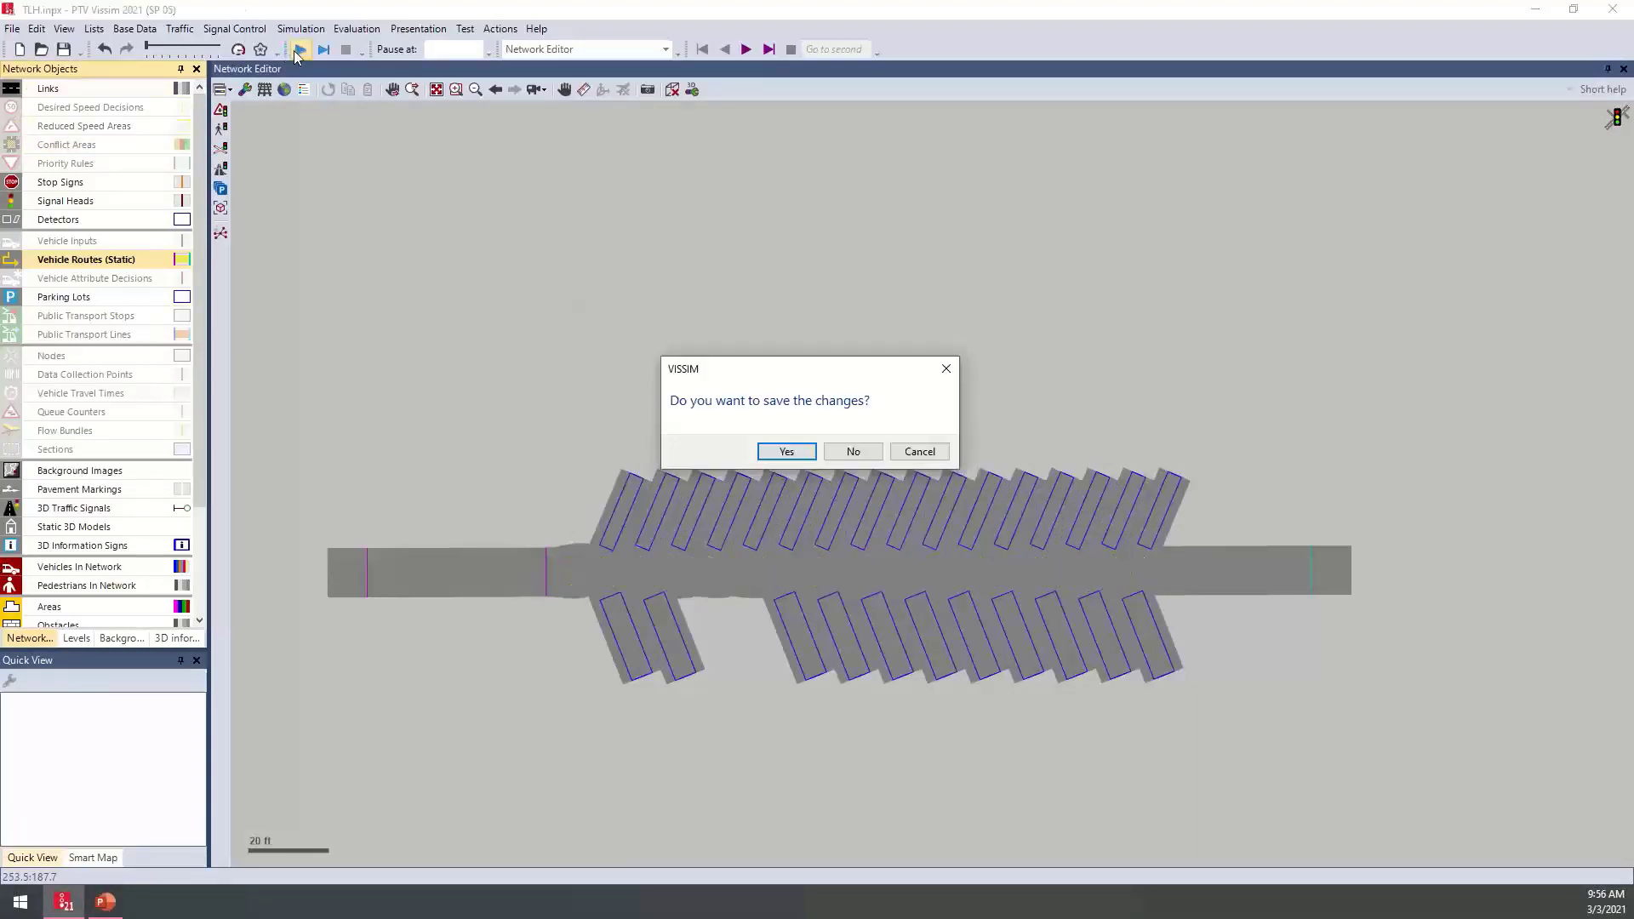
left_click(853, 454)
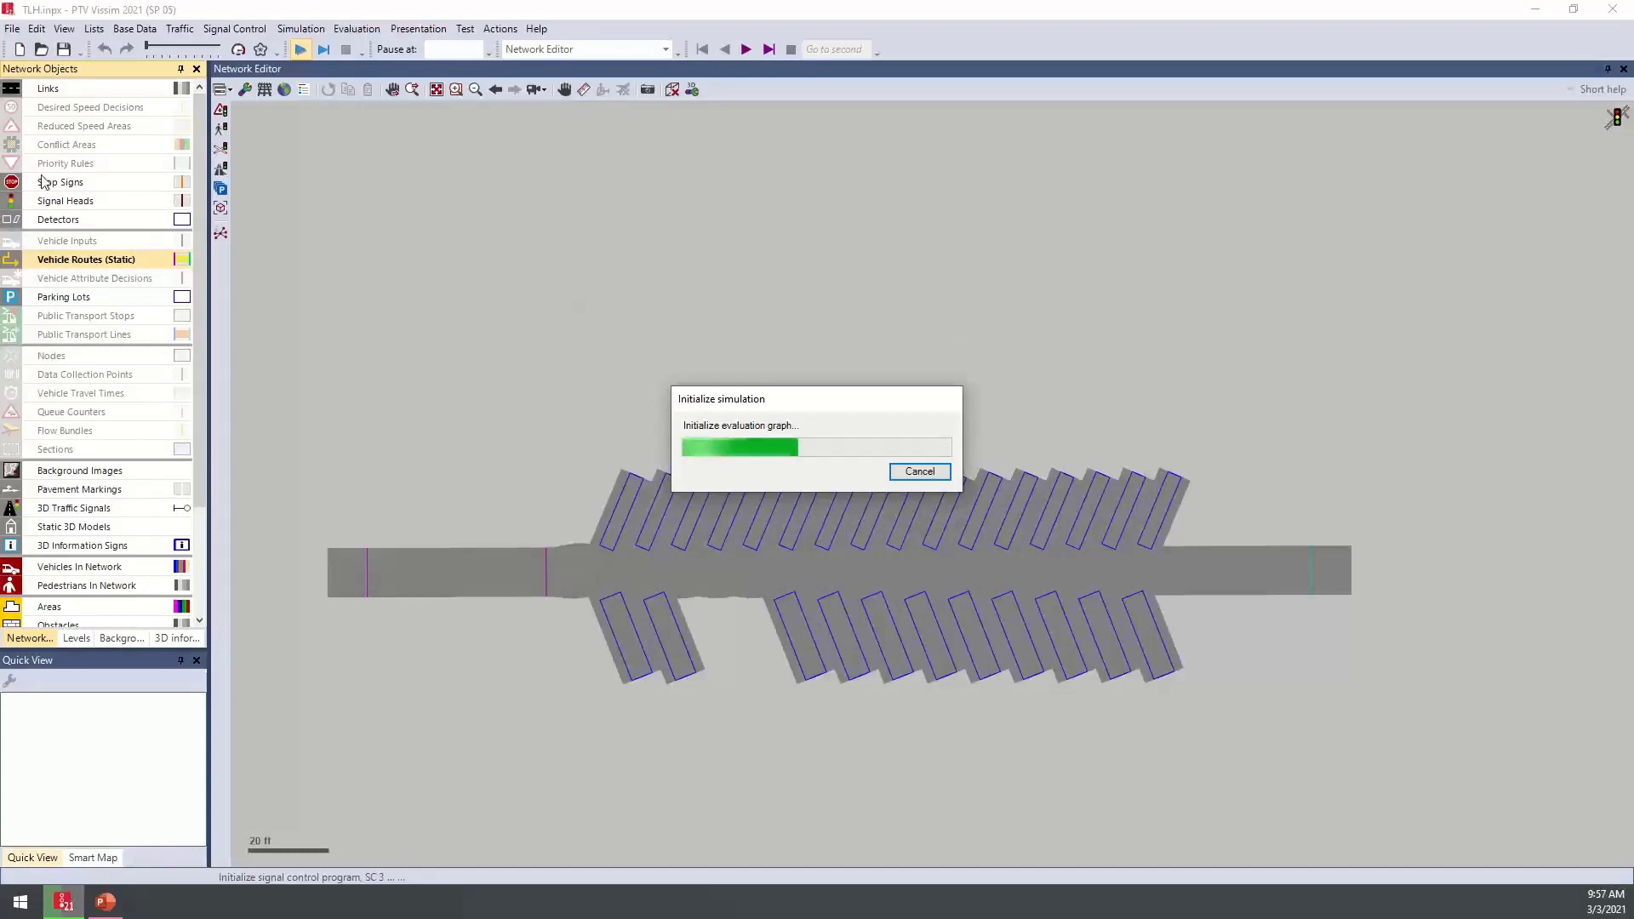
left_click(11, 163)
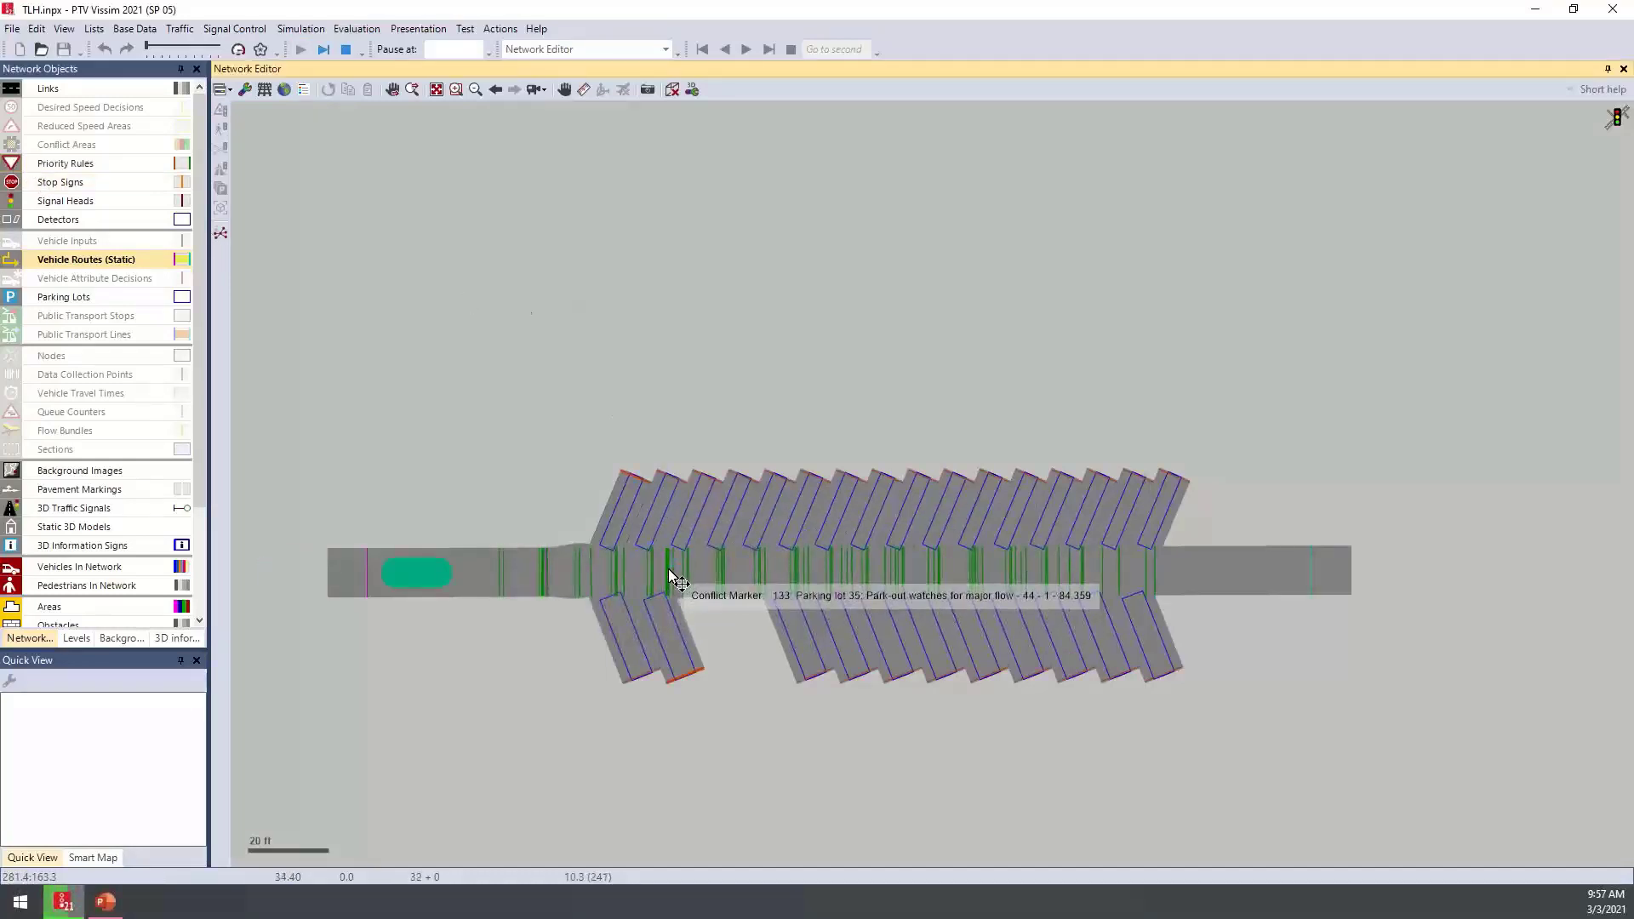
Advance the simulation in single steps to examine vehicles parking in and out across the conflict markers
scroll(679, 579, "up", 3)
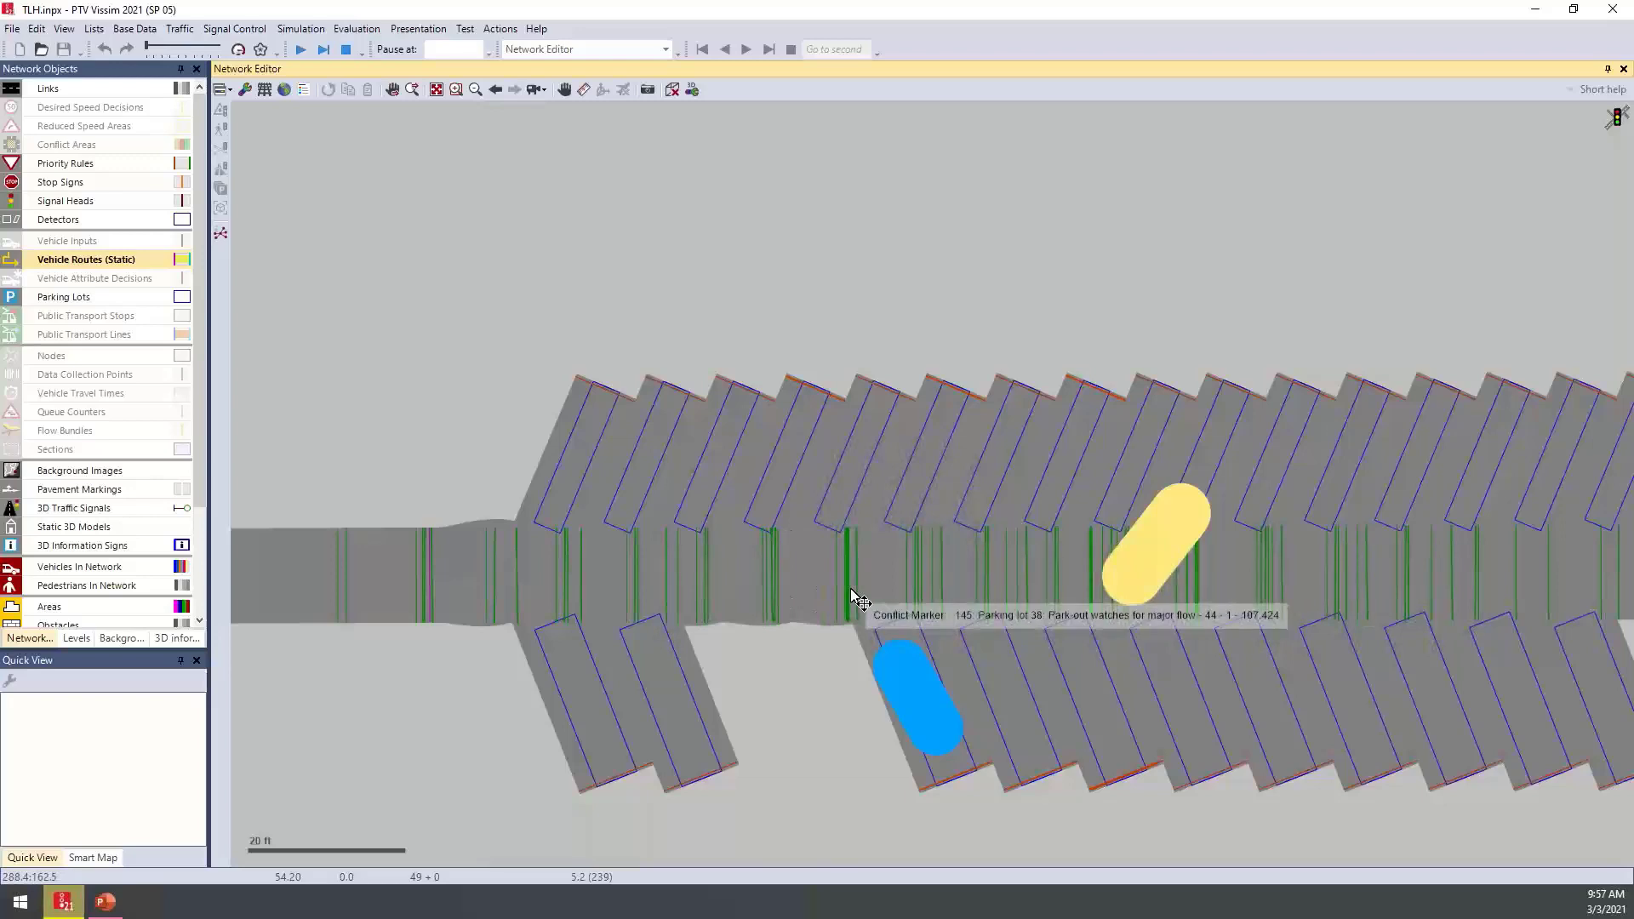
key("F6")
key("F6")
key("F6")
key("F6")
key("F6")
key("F6")
key("F6")
key("F6")
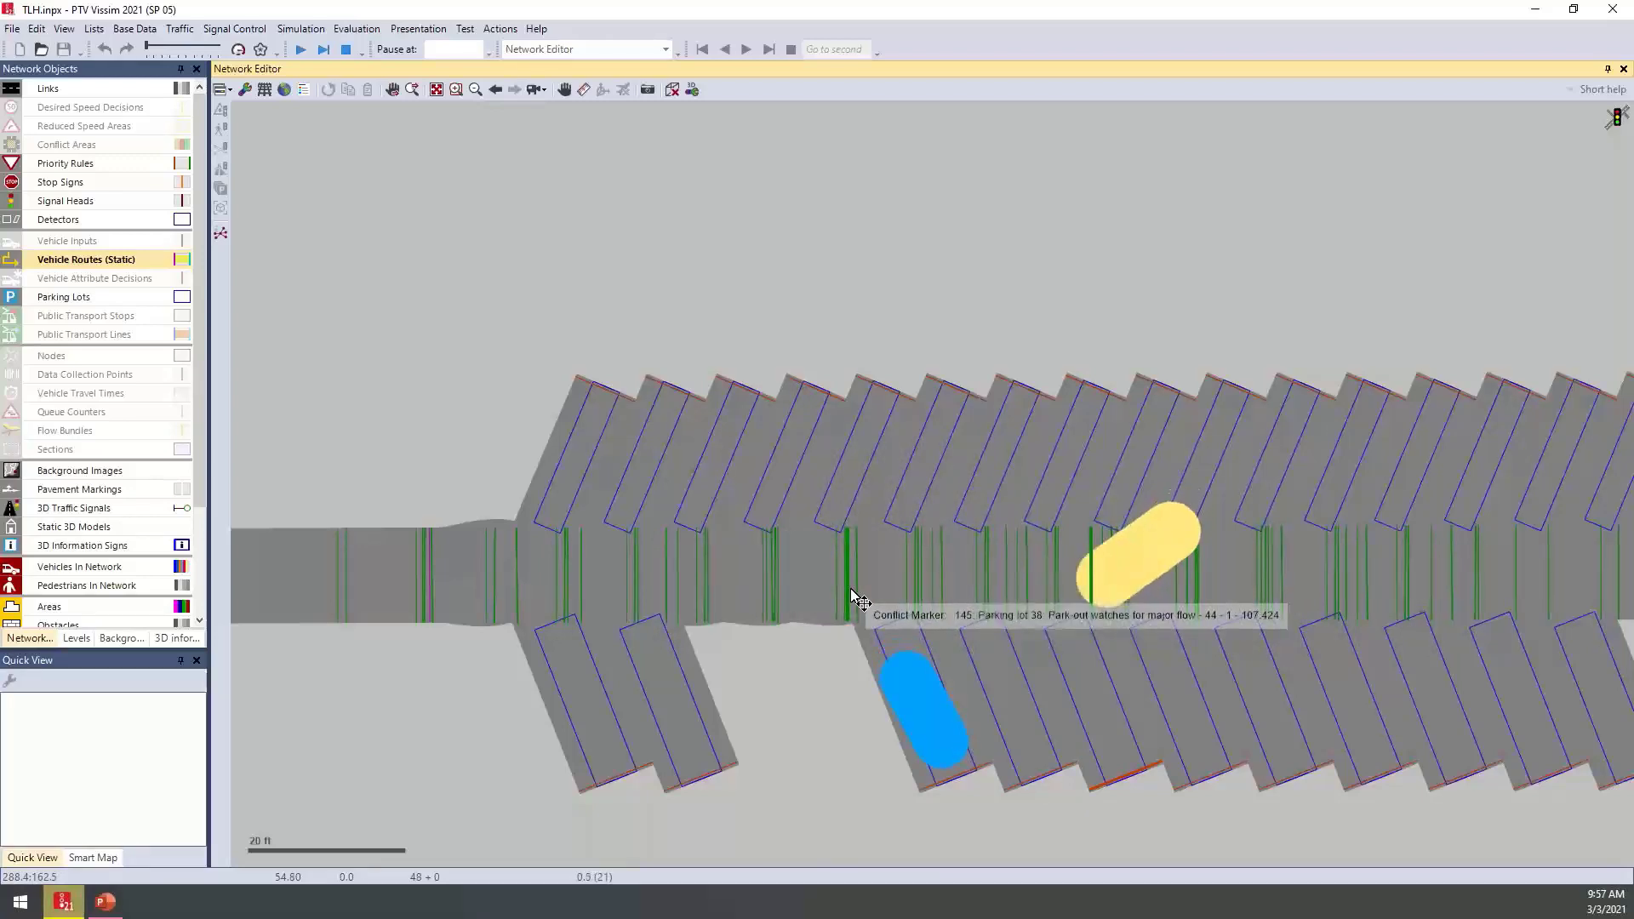
key("F6")
key("F6")
key("F6")
scroll(851, 589, "down", 1)
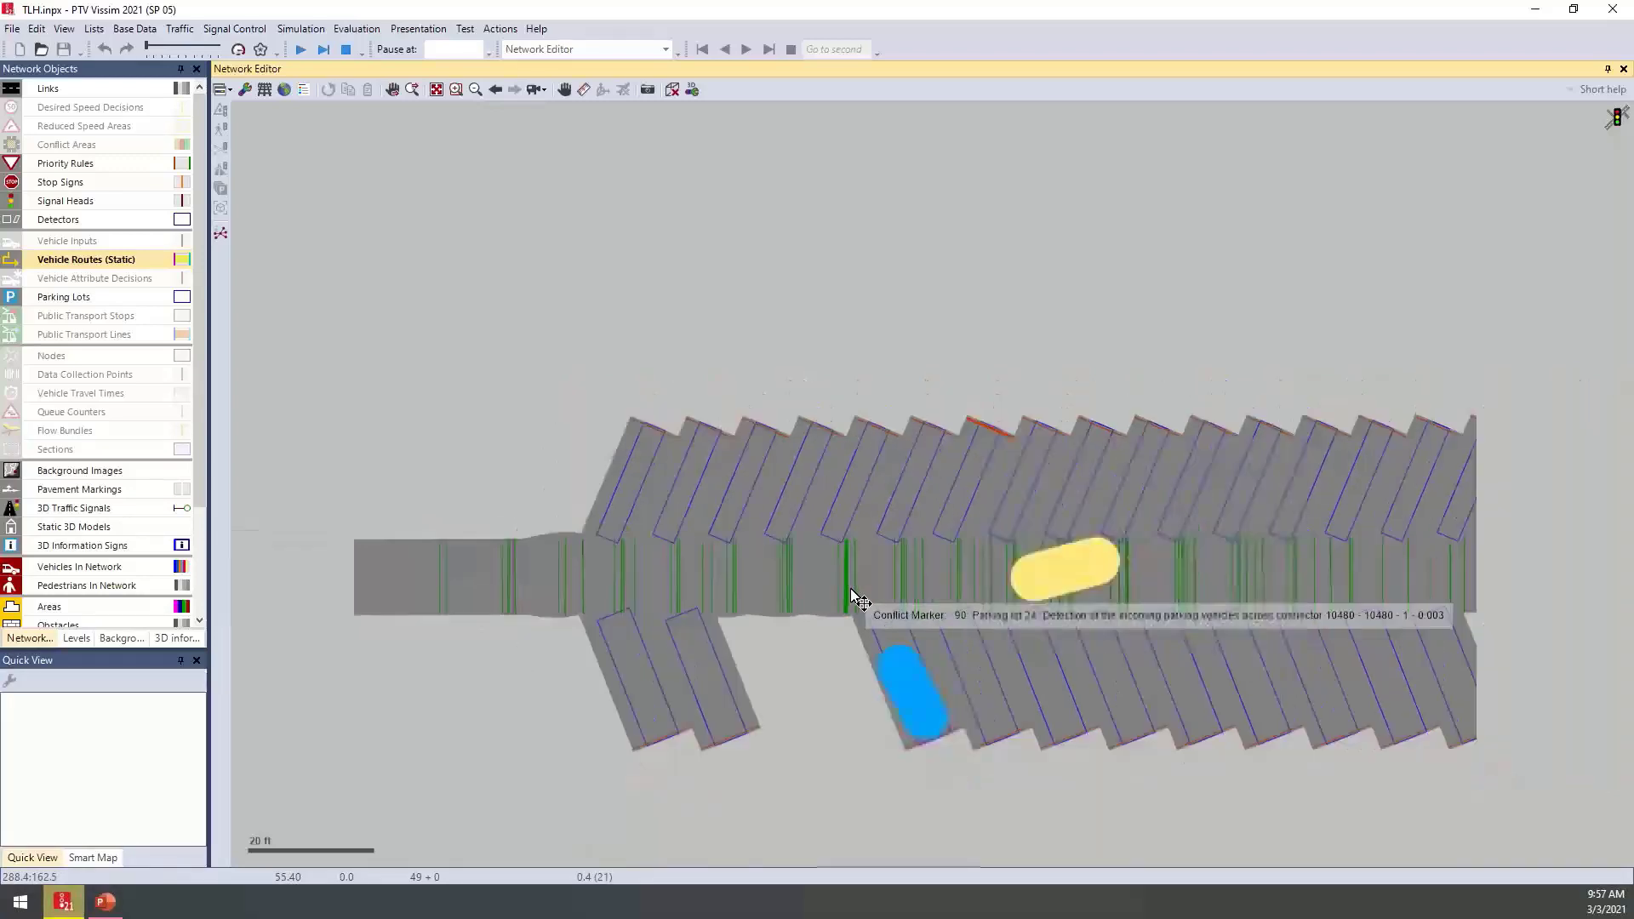